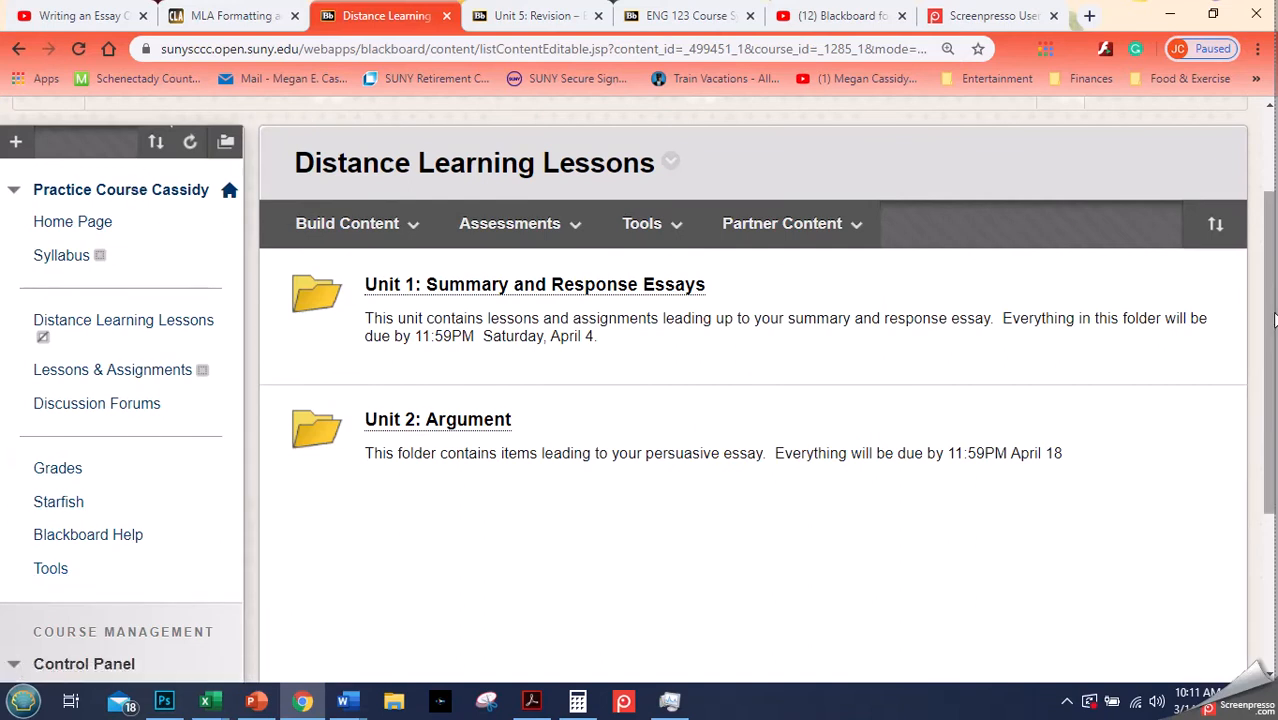
- Open the Unit 1: Summary and Response Essays folder in Distance Learning Lessons
drag(1272, 312, 1270, 246)
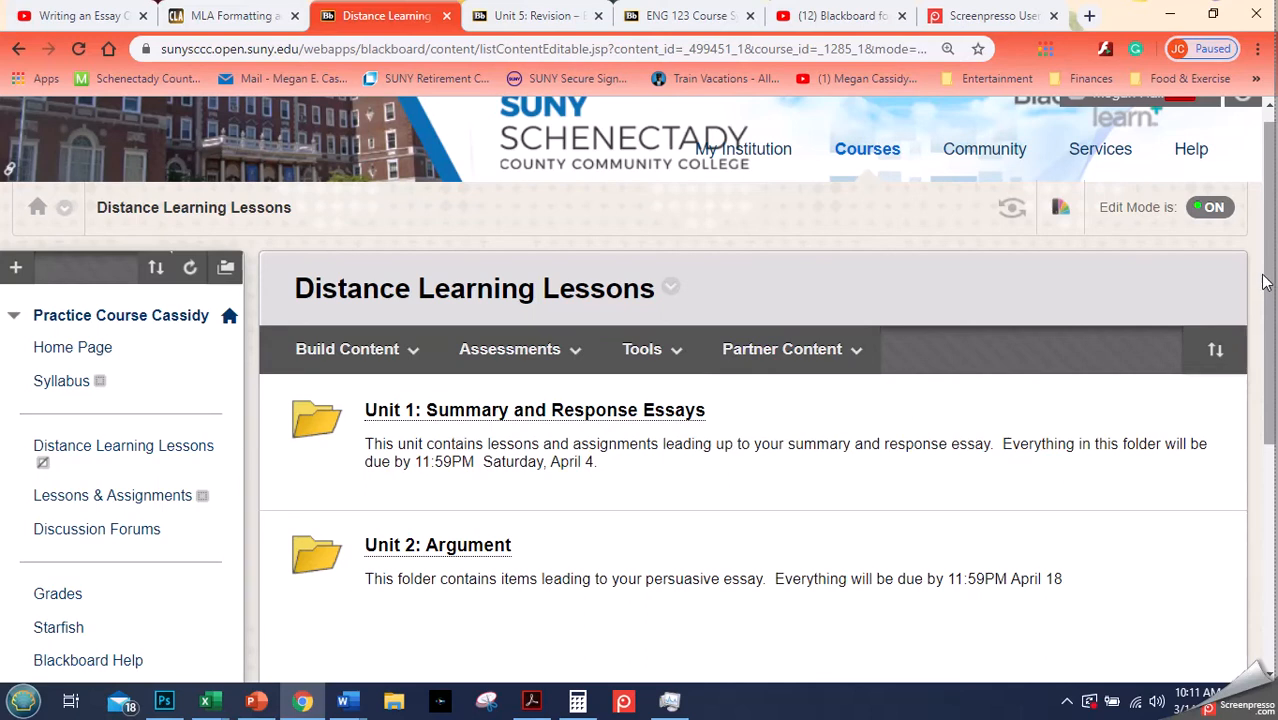
drag(1268, 276, 1262, 316)
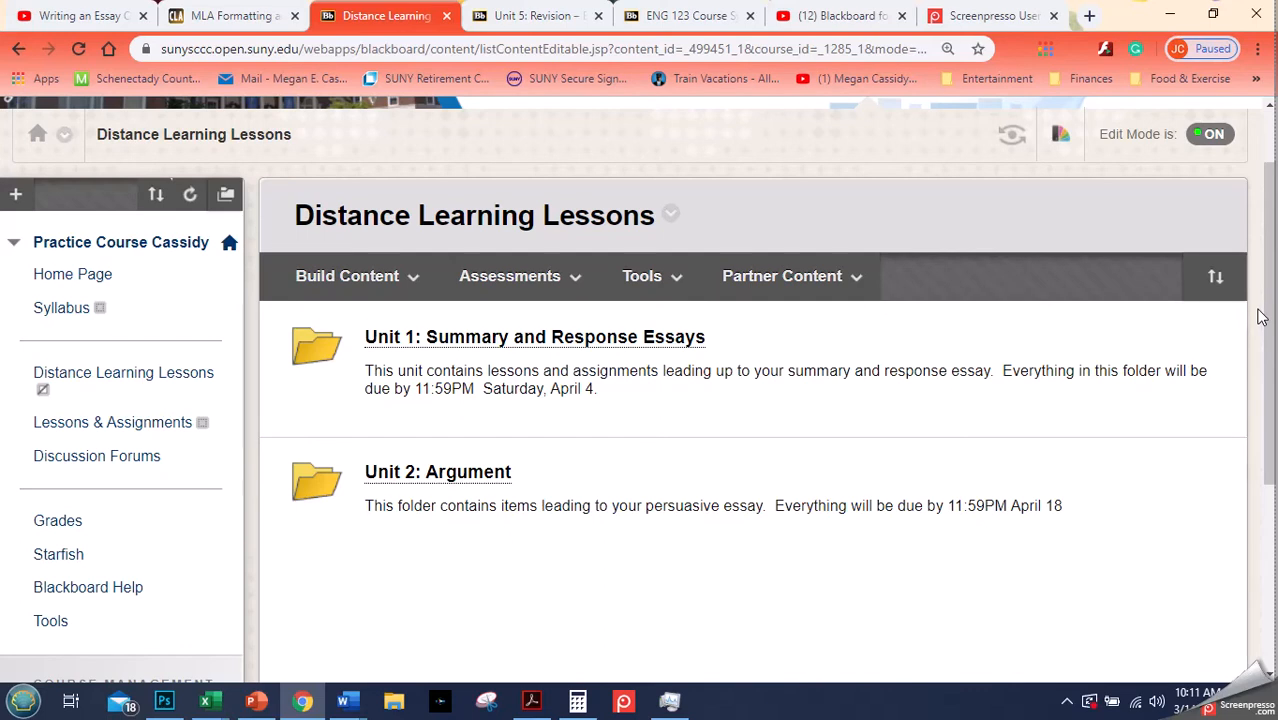
click(570, 347)
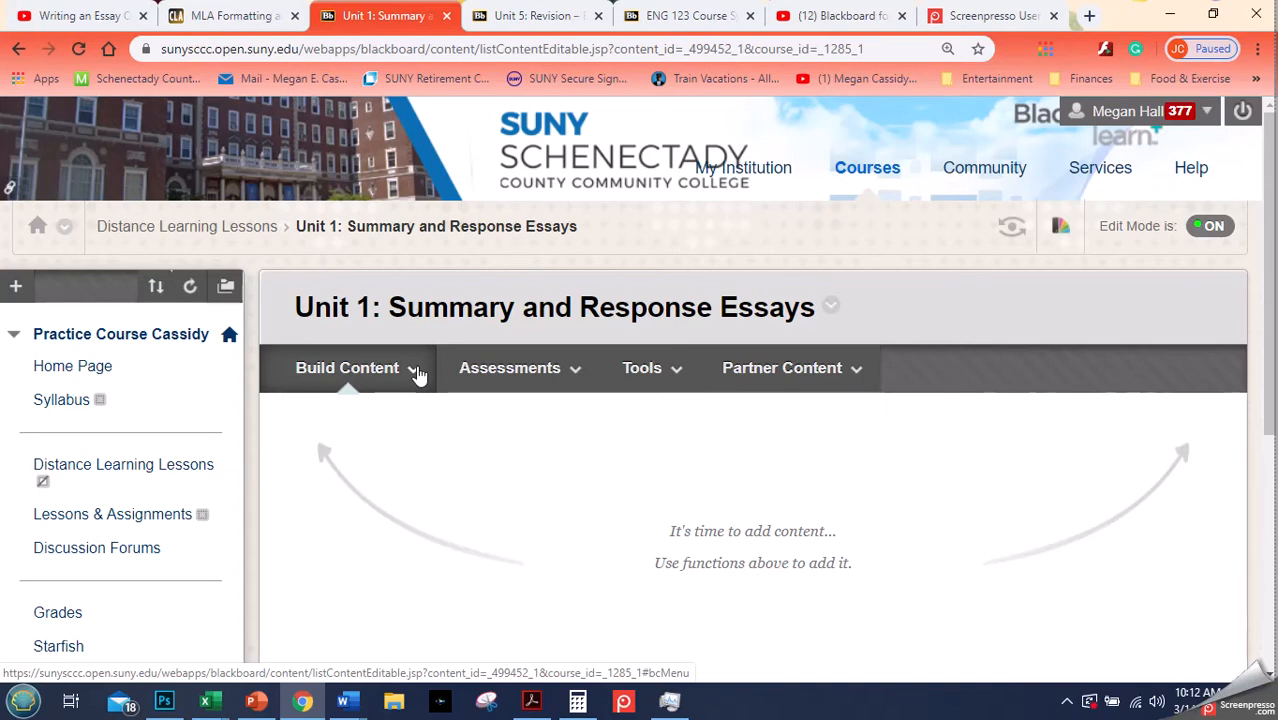
- Start creating a new content Item inside the Unit 1 folder
click(416, 386)
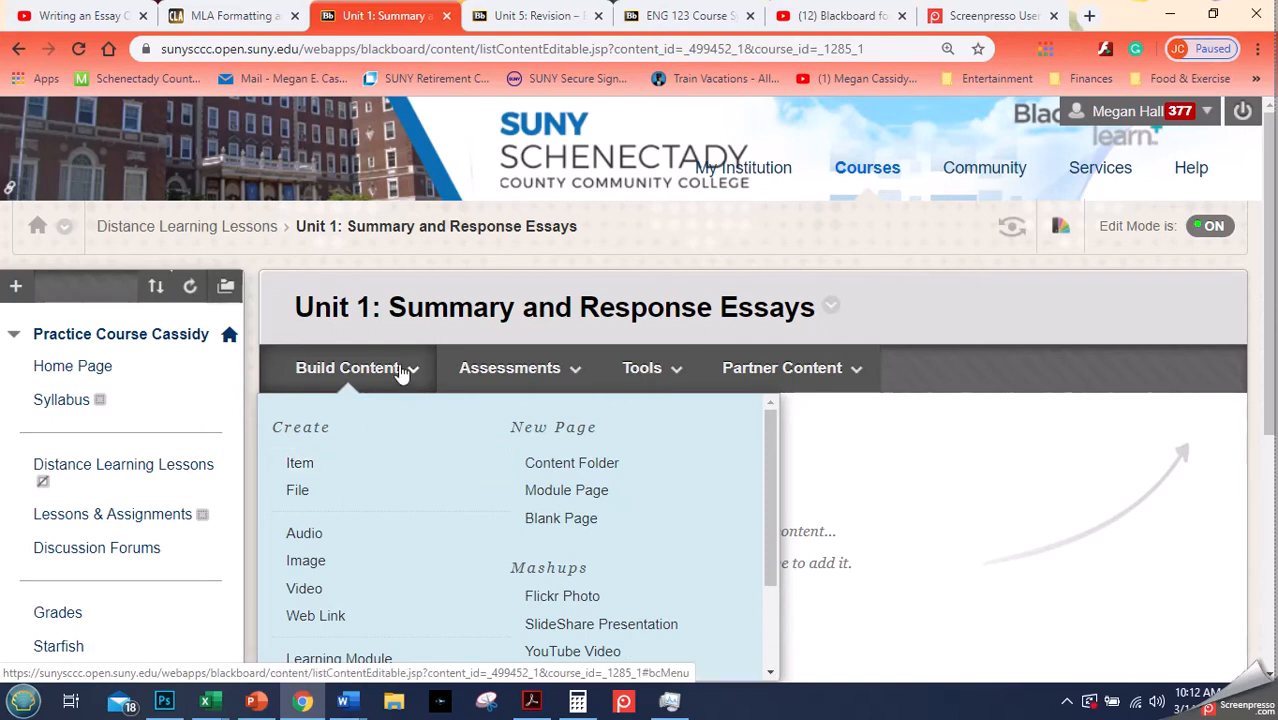
click(300, 464)
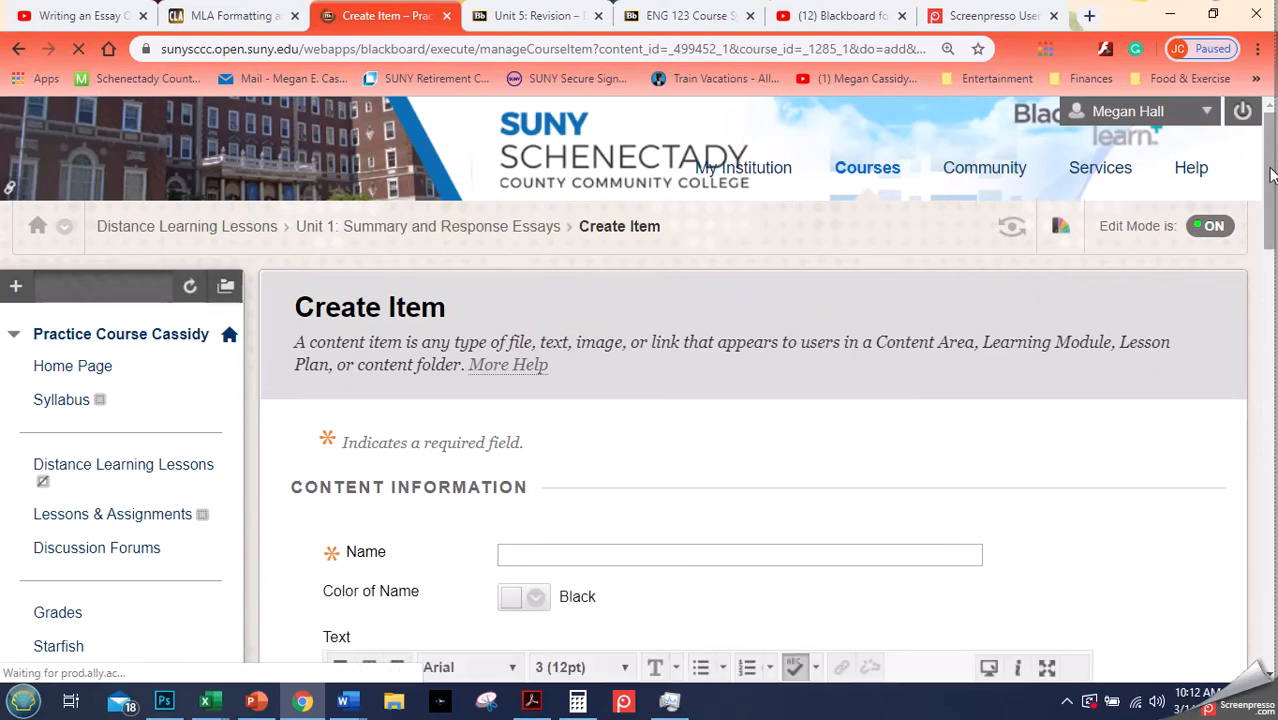
drag(1268, 176, 1247, 271)
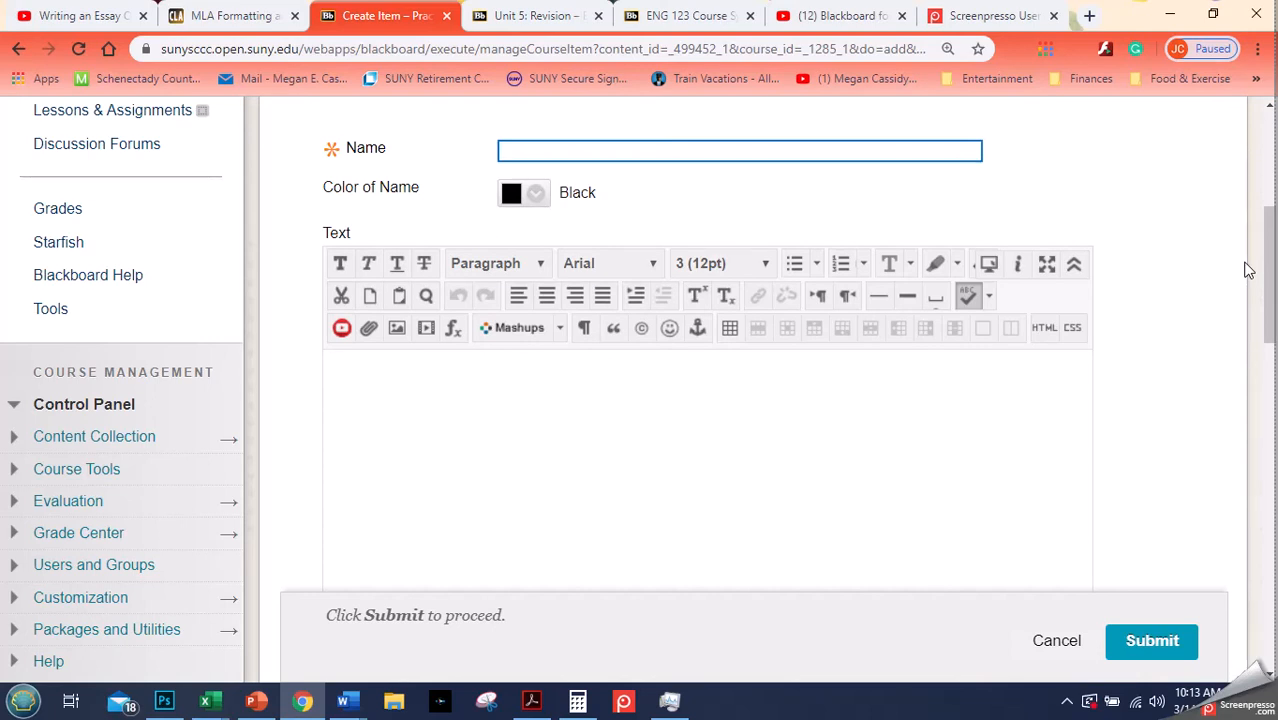
- Name the new item Unit 1 Goals
click(548, 419)
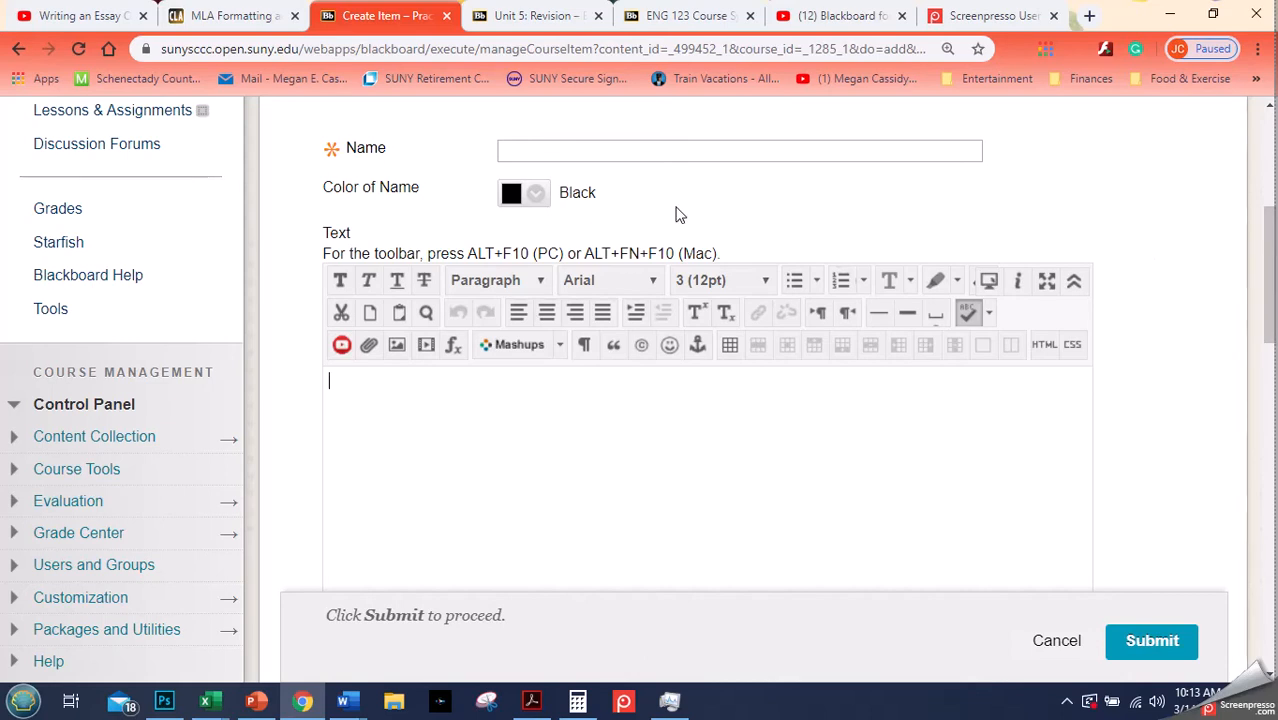
click(592, 154)
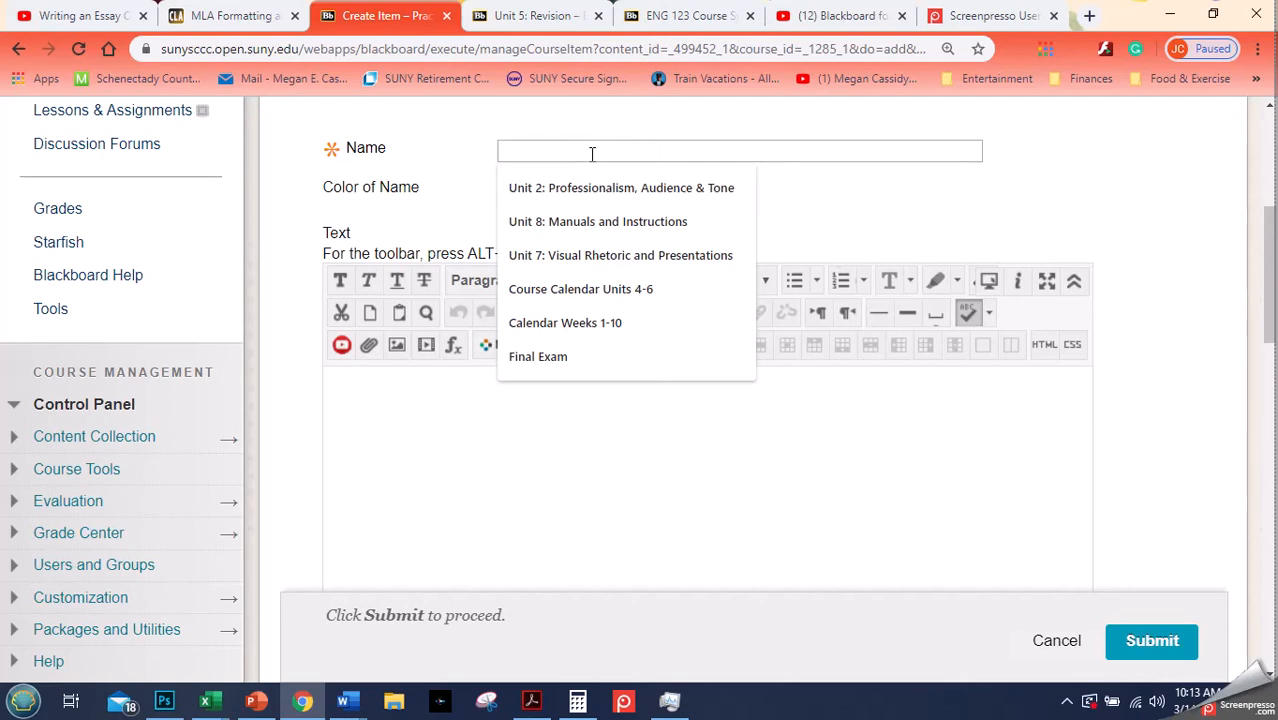
text(U)
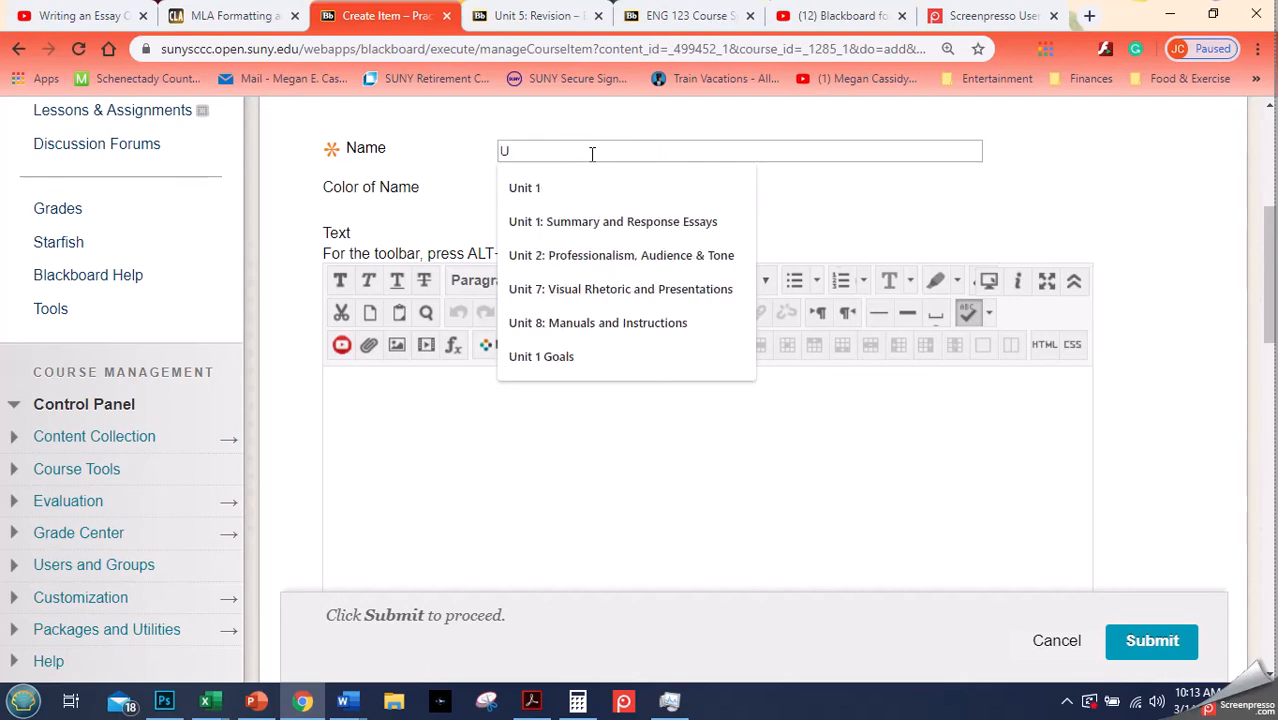
text(nit 1 Goals)
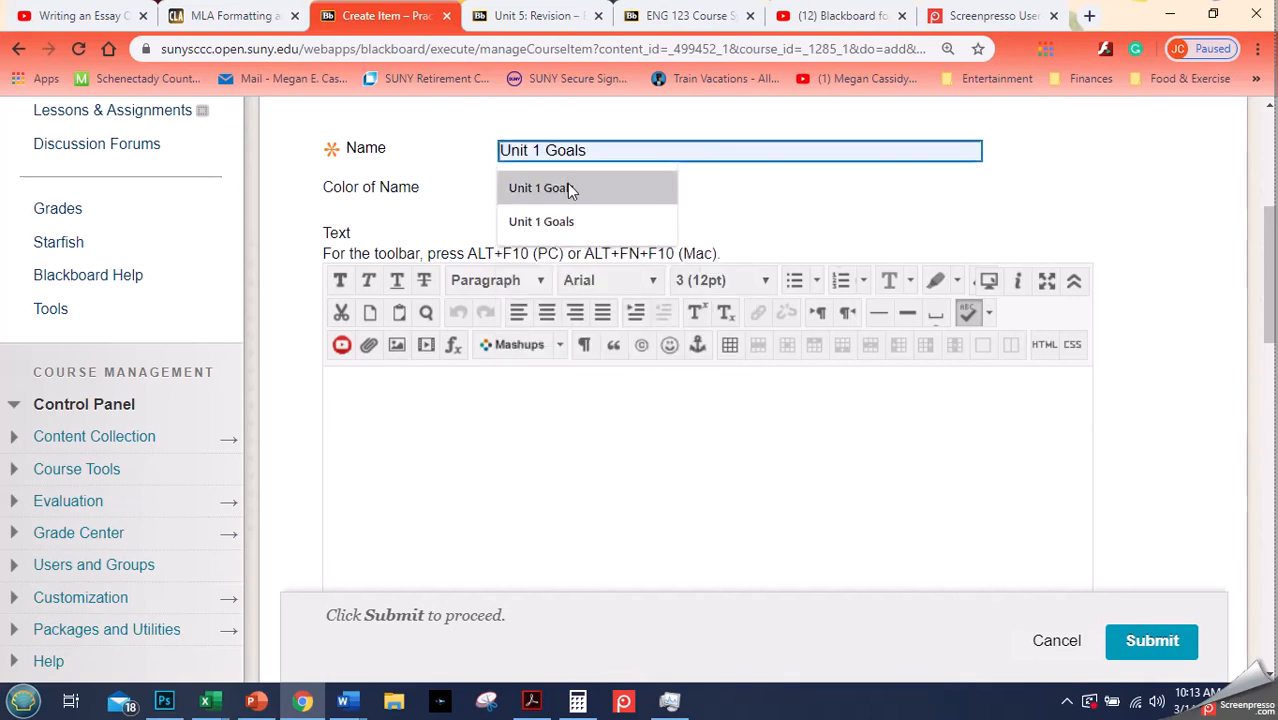
click(569, 188)
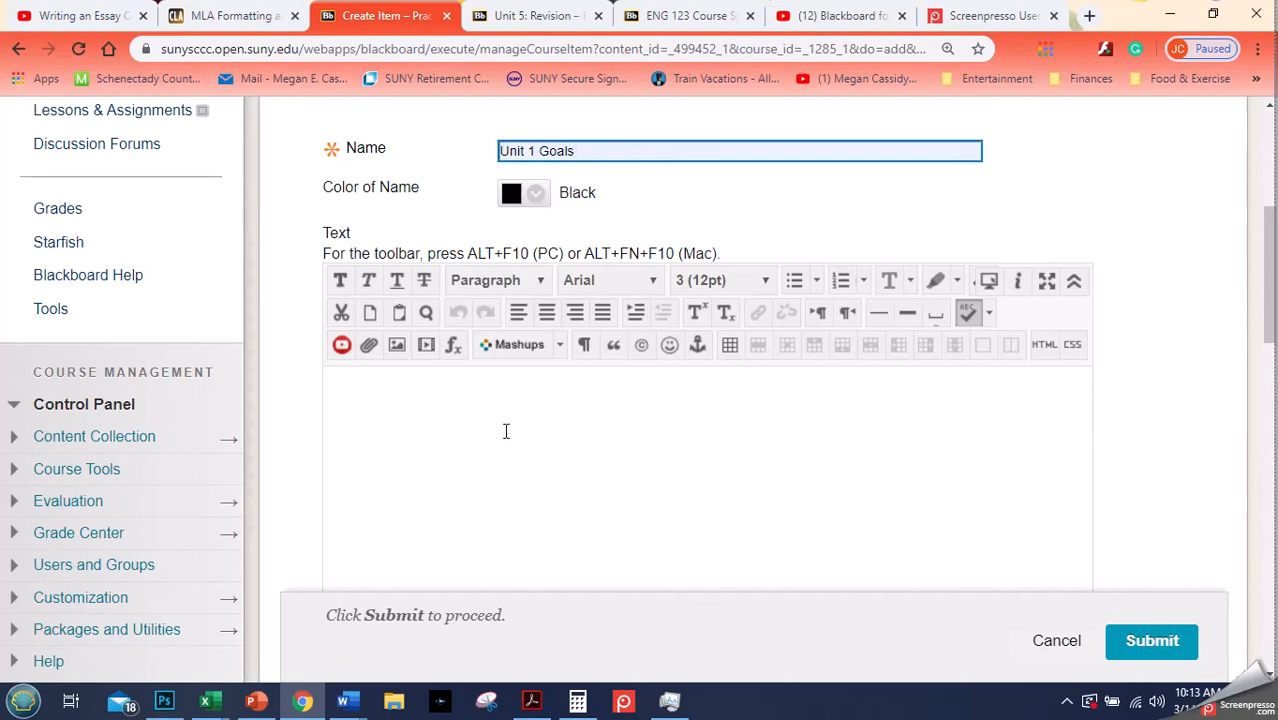
- Paste the prepared unit overview, learning outcomes, lectures and assignments text into the item's Text box
click(467, 409)
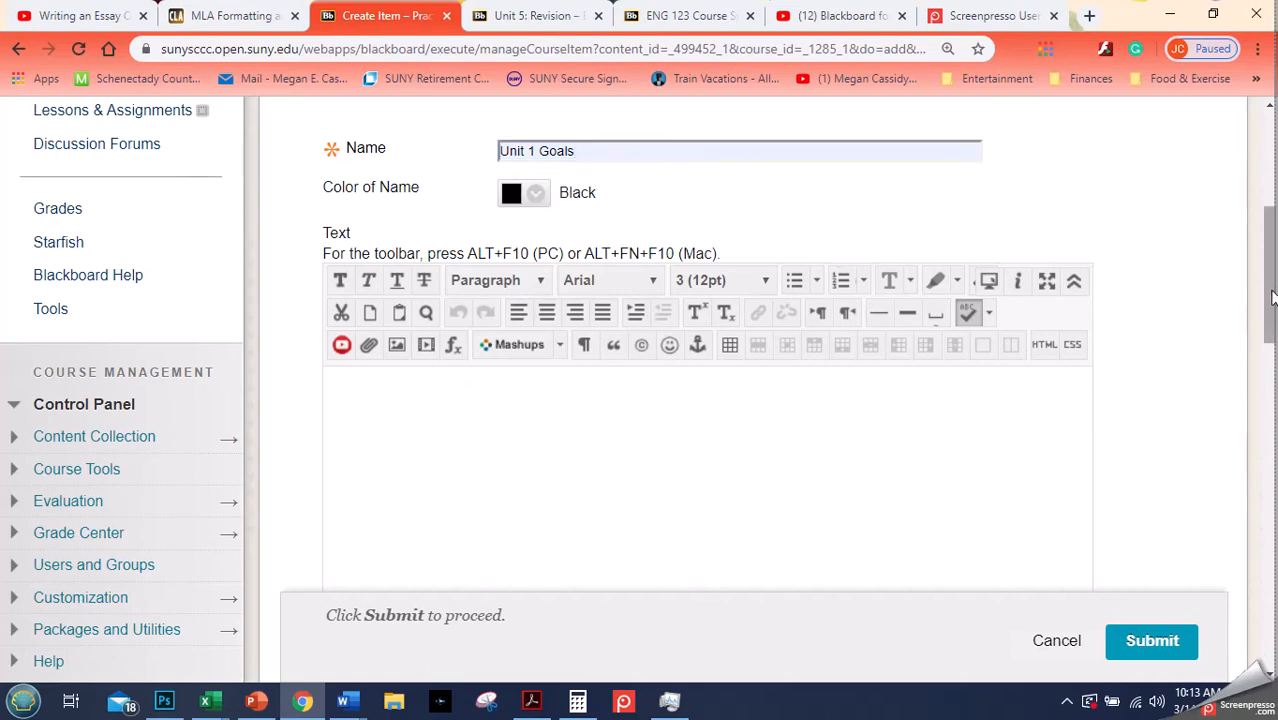
drag(1265, 300, 1265, 330)
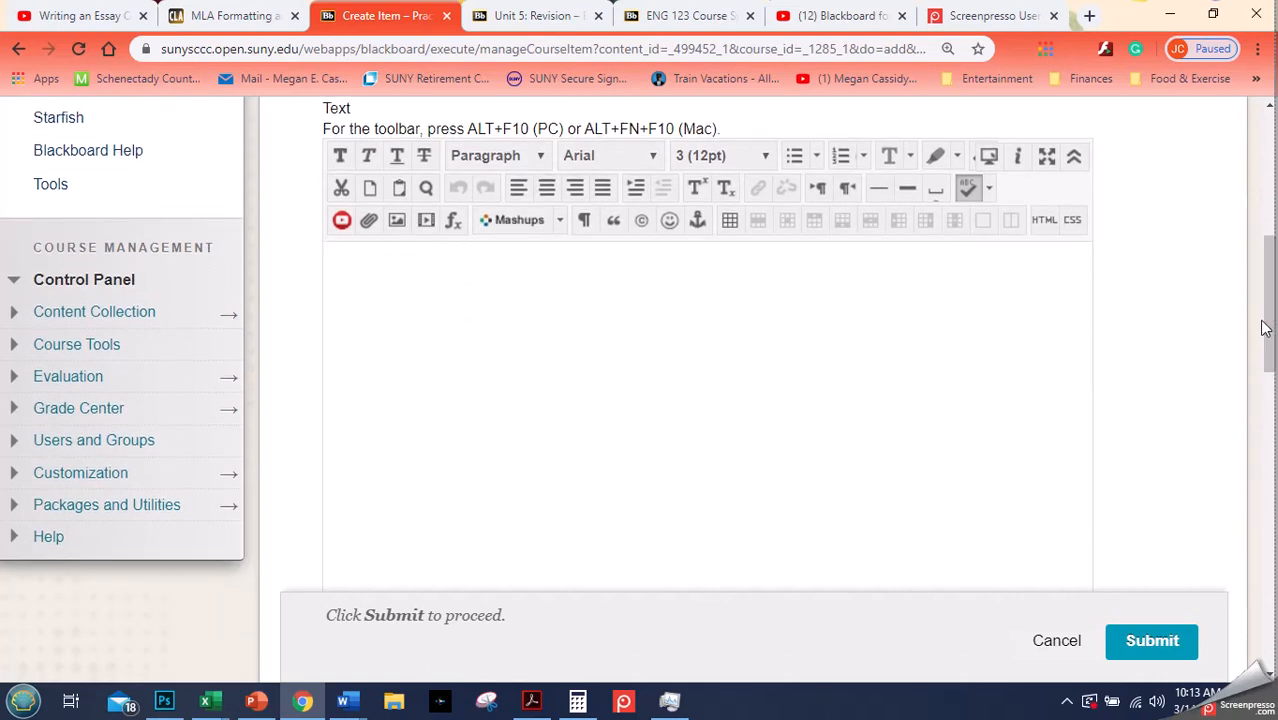
text(This unit is about summary and response essays. In this unit, we will discuss how to summarize an essay, how to respond to an essay, using a professional/academic tone, and how to create an outline. This unit is tied to our learning outcomes: Address specific audiences and adapt their writing to specific purposes considering content Produce cohesive essays with well-developed paragraphs and varied sentence structure; For this unit, you will need to watch the following lectures: How to Summarize (YouTube video from me) Types of Responses (YouTube video from me) How to Create and Outline (YouTube Video from a different instructor) After watching the lectures, please complete the following assignments: Discussion Forum on the Lecture Video: Due Apr. 4 by 11:59PM A Summary of Chapter 9: Due Apr. 4 by 11:59PM If you have any questions, you can email me at xxxxx@xxxxx or call XXXX)
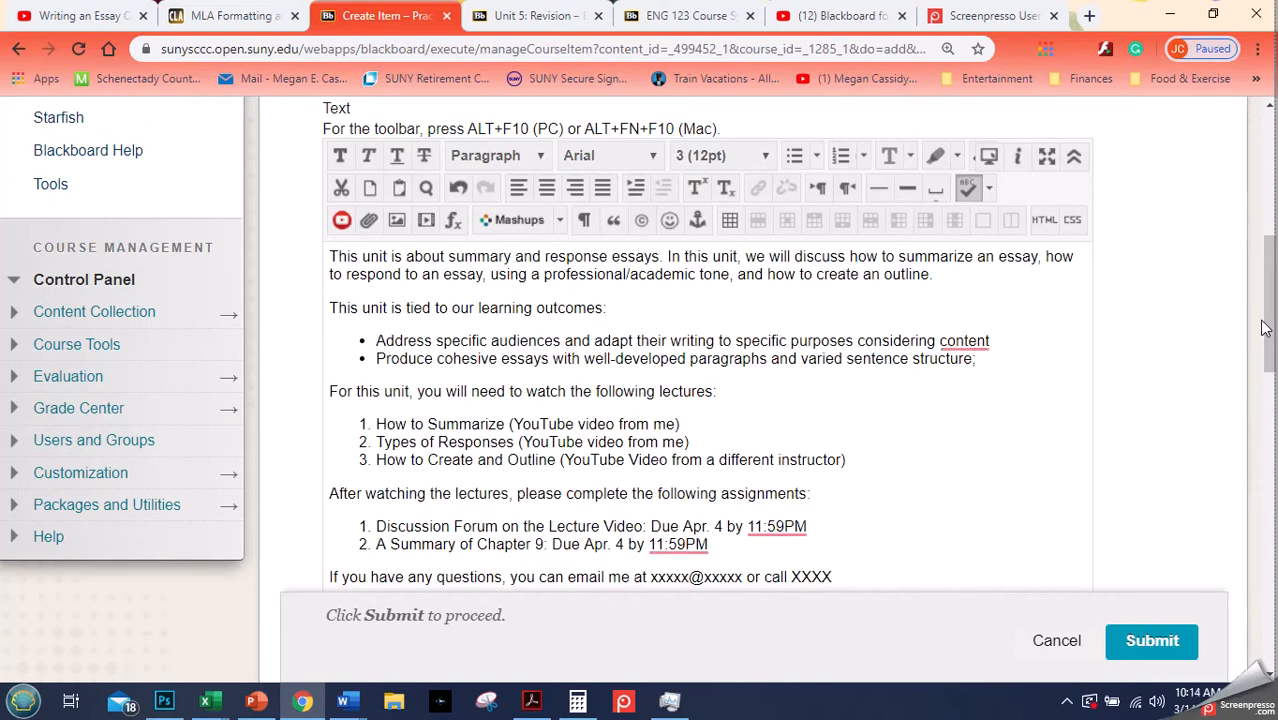
- Review the pasted text in the editor, including the opening sentence and the lecture list
click(1271, 257)
drag(1271, 257, 1271, 268)
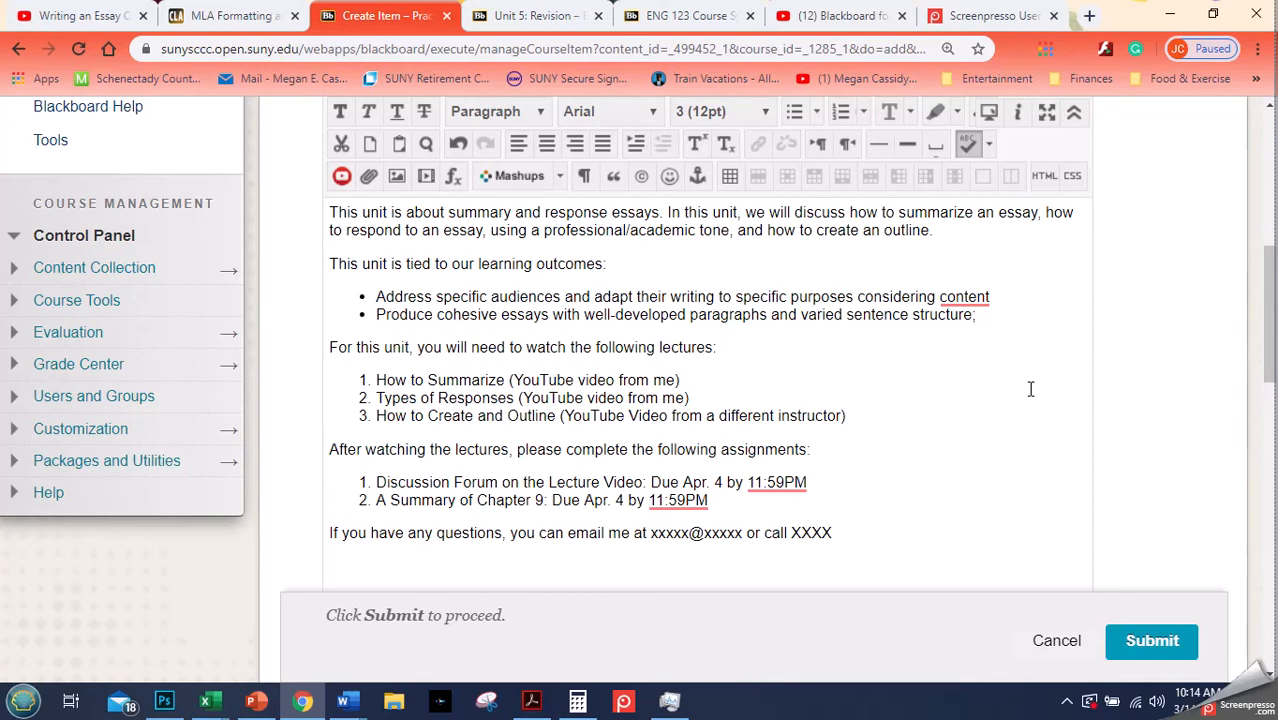
drag(1272, 350, 1270, 331)
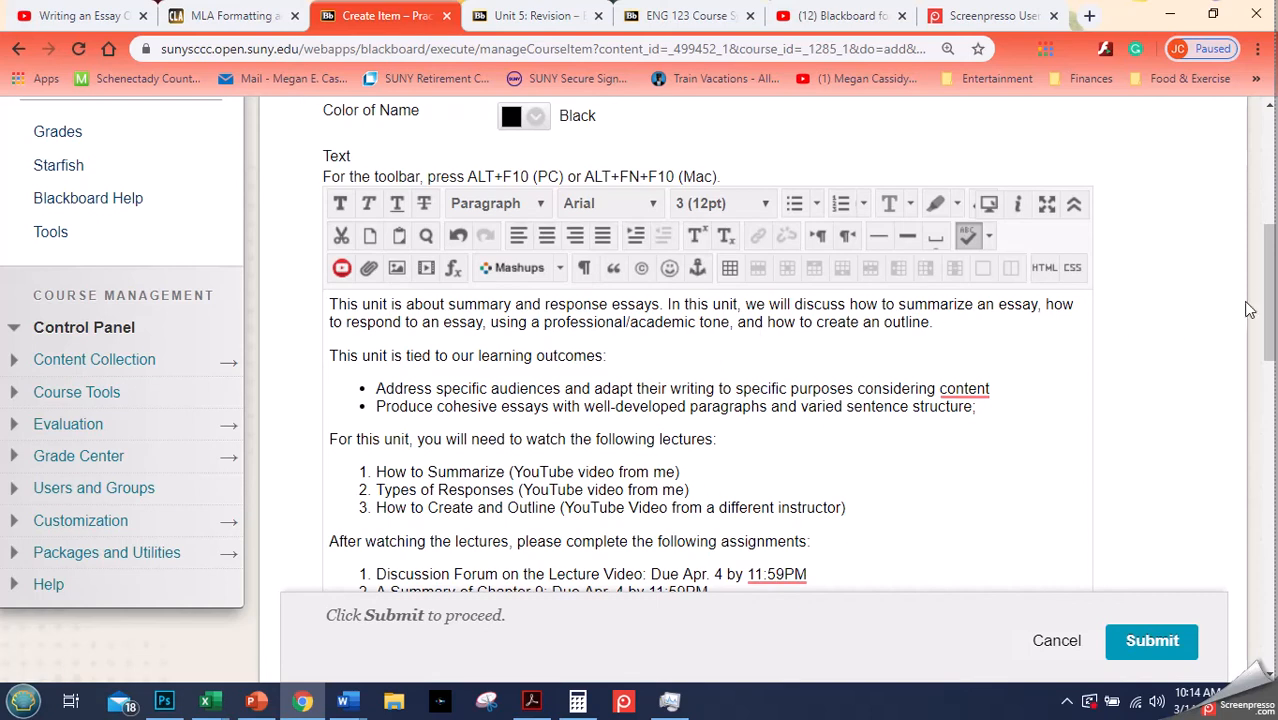
click(1268, 285)
drag(1268, 285, 1263, 314)
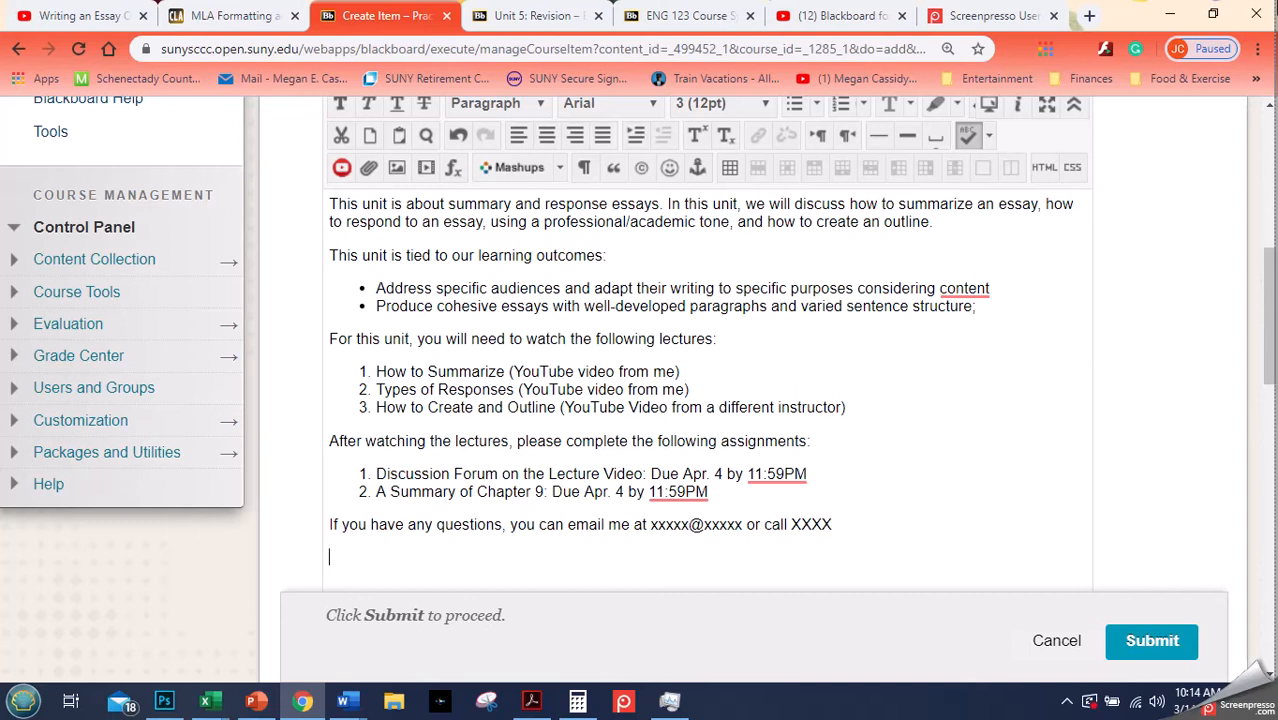
drag(335, 205, 671, 208)
click(669, 206)
click(944, 223)
click(539, 262)
click(949, 303)
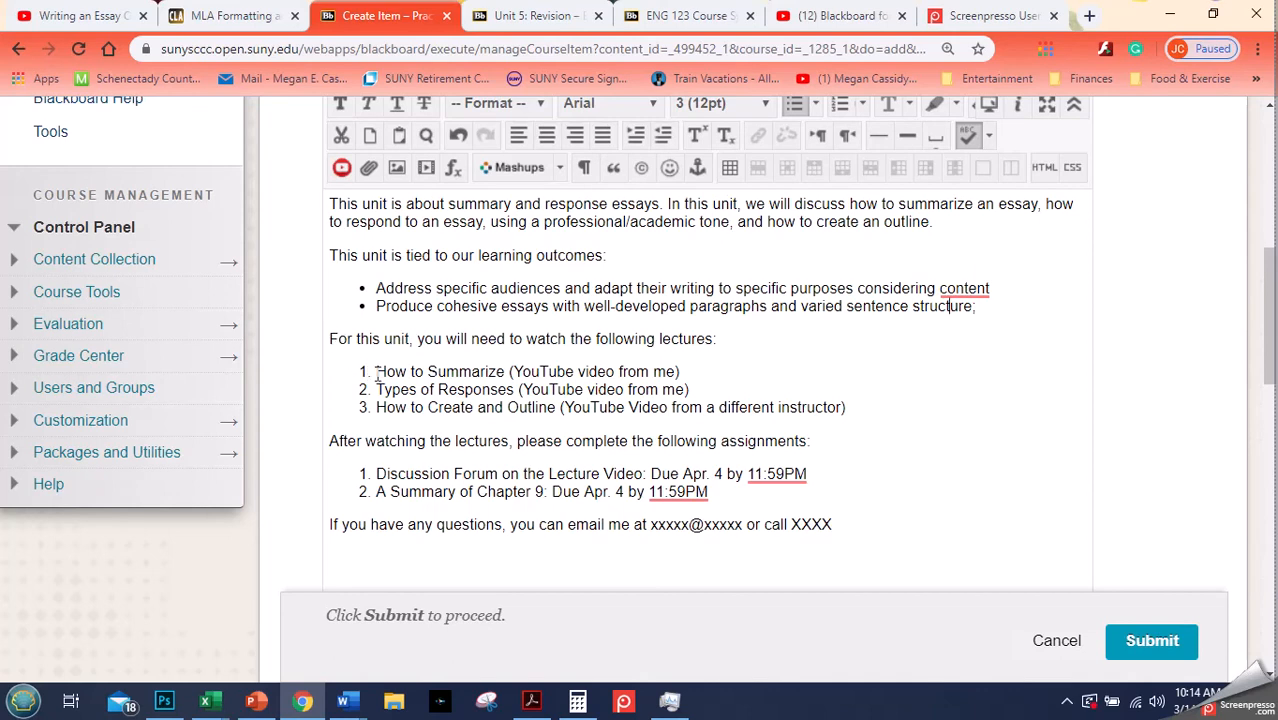
drag(376, 372, 876, 408)
click(876, 408)
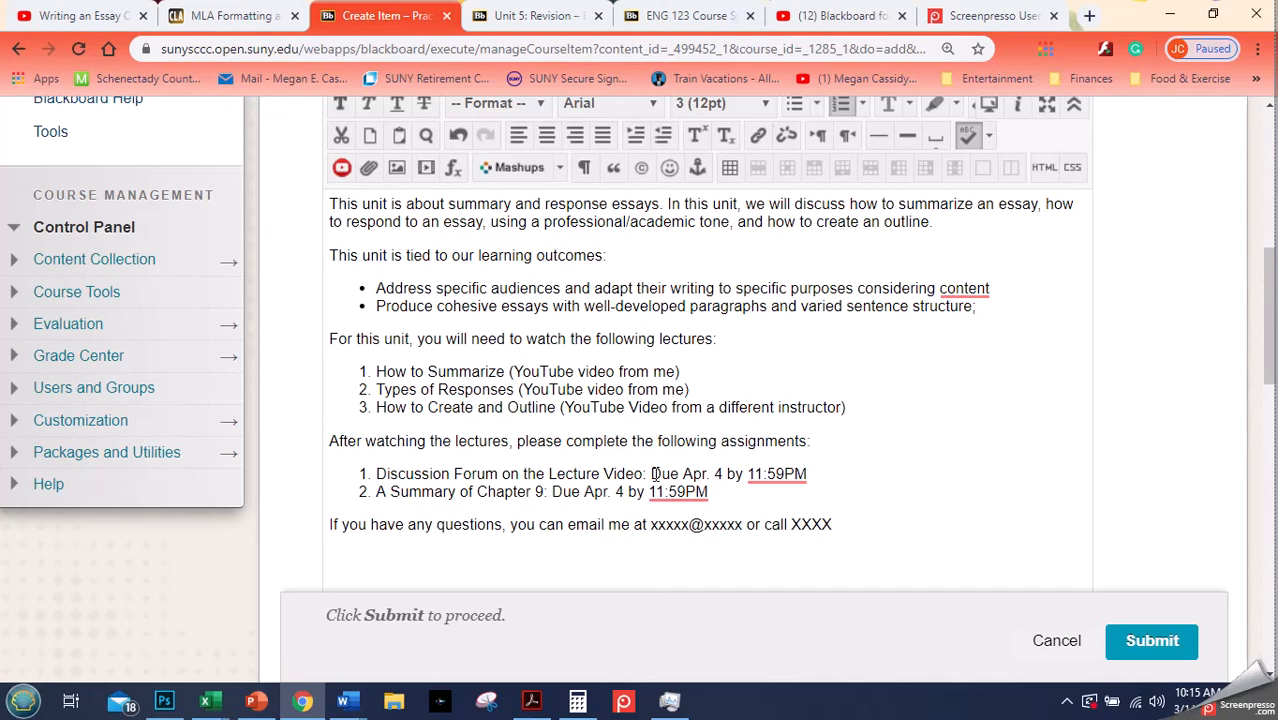
- Put "Due Apr. 4:" at the start of the first assignment and delete its trailing due date text
click(377, 473)
text(Due )
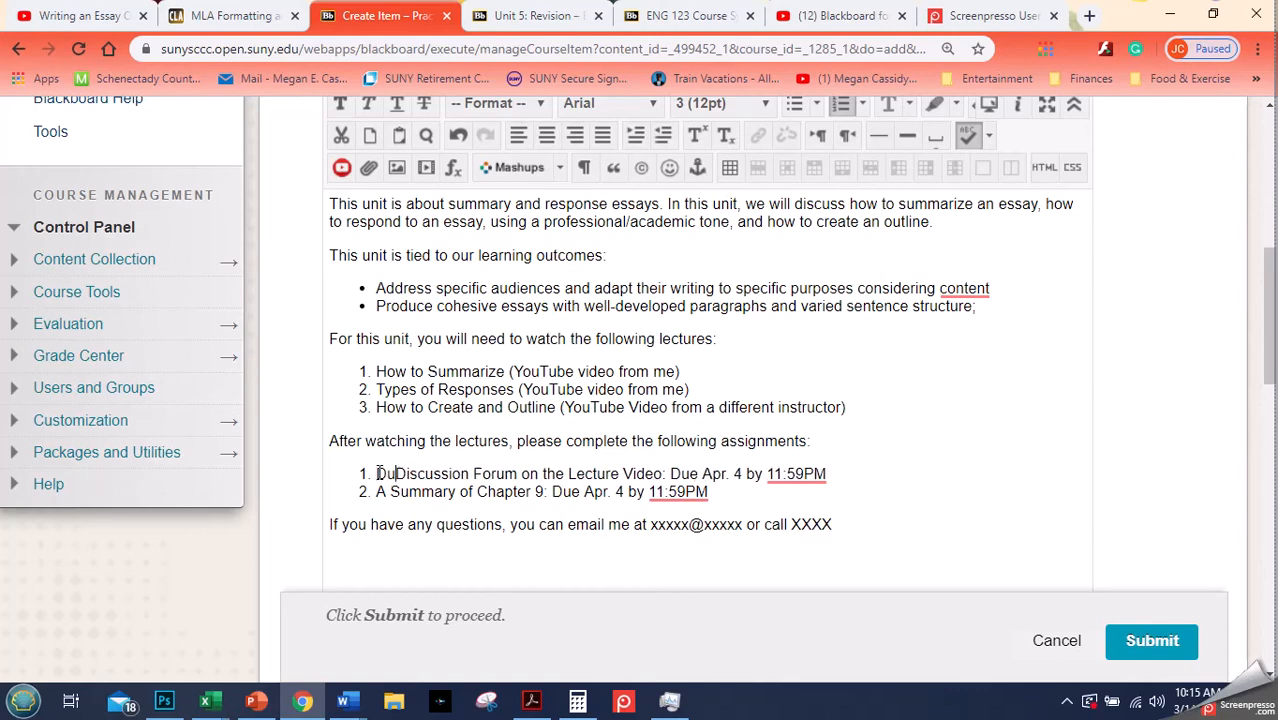
text(Apr. )
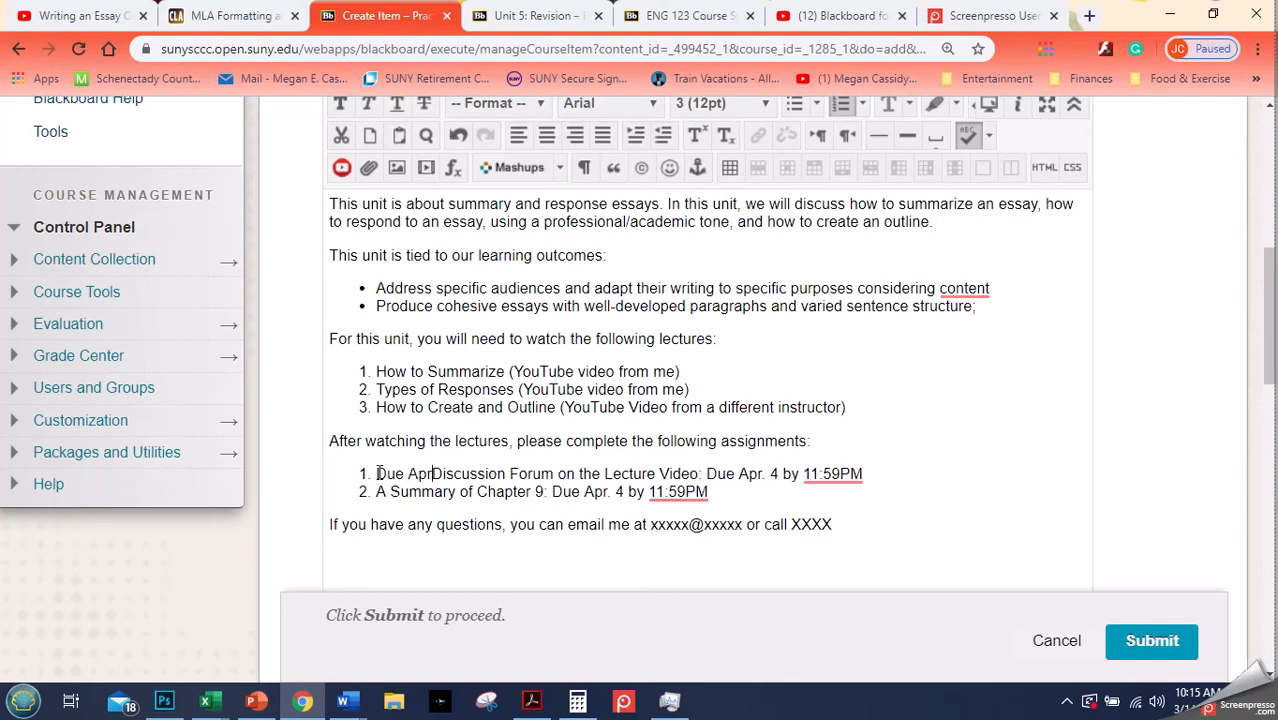
text($)
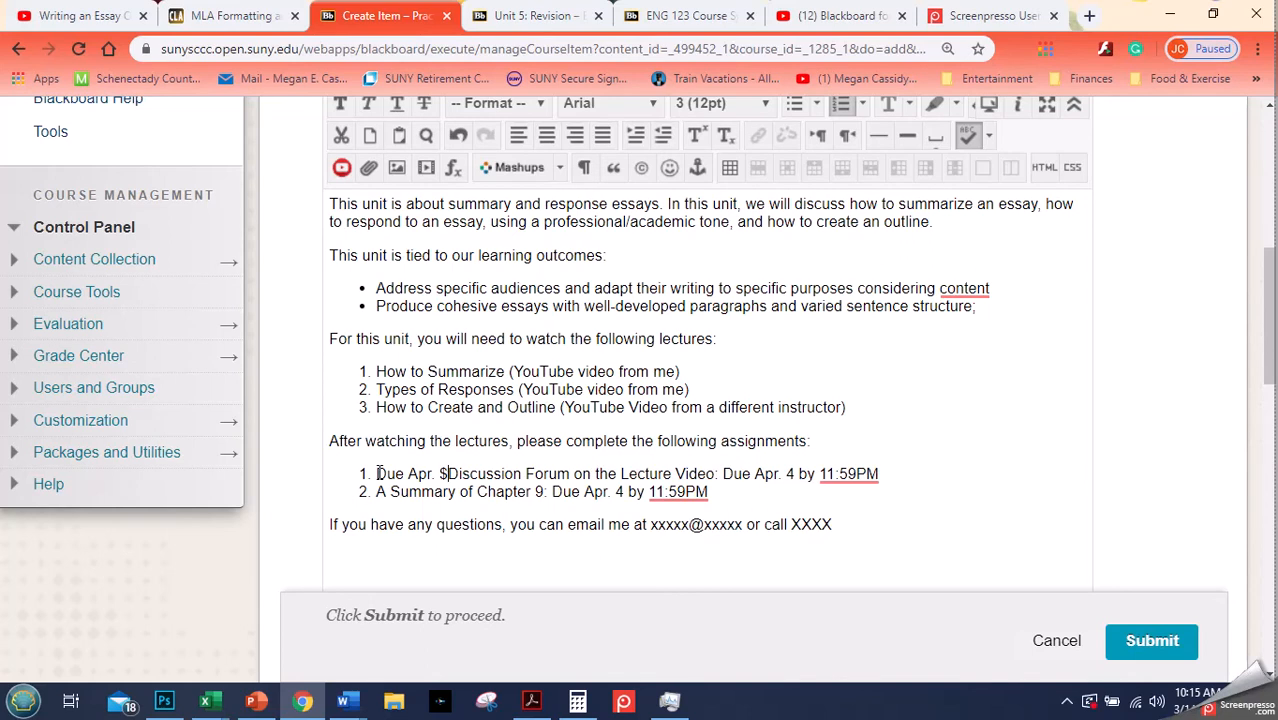
key(BackSpace)
text(4:)
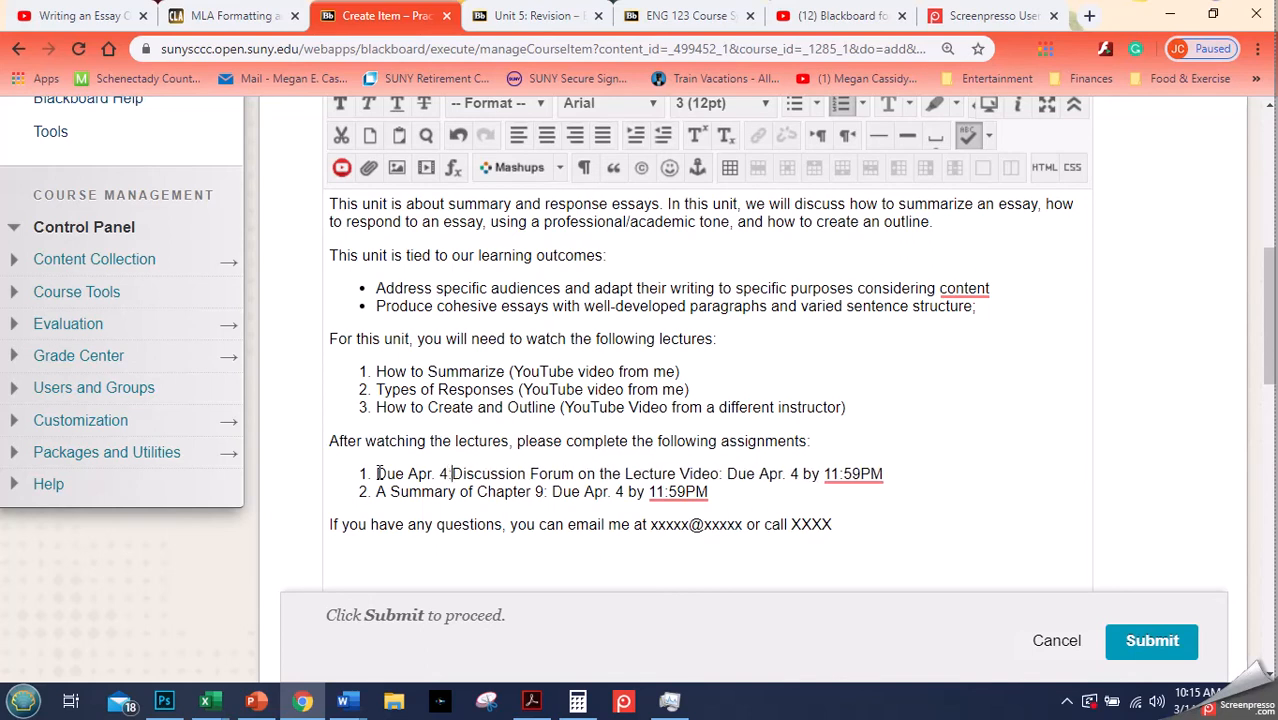
click(727, 473)
drag(727, 473, 884, 473)
key(BackSpace)
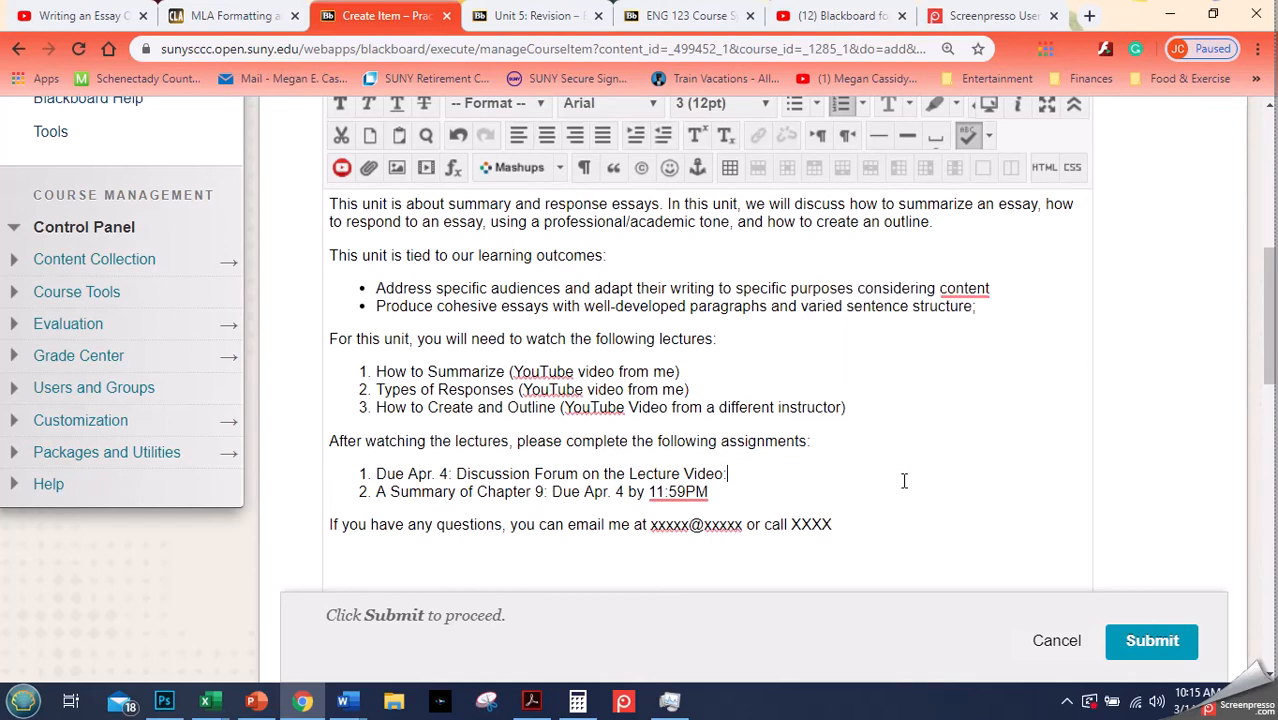
- Put "Due Apr. 4:" at the start of the second assignment and delete its trailing due date text
click(376, 492)
text(Due )
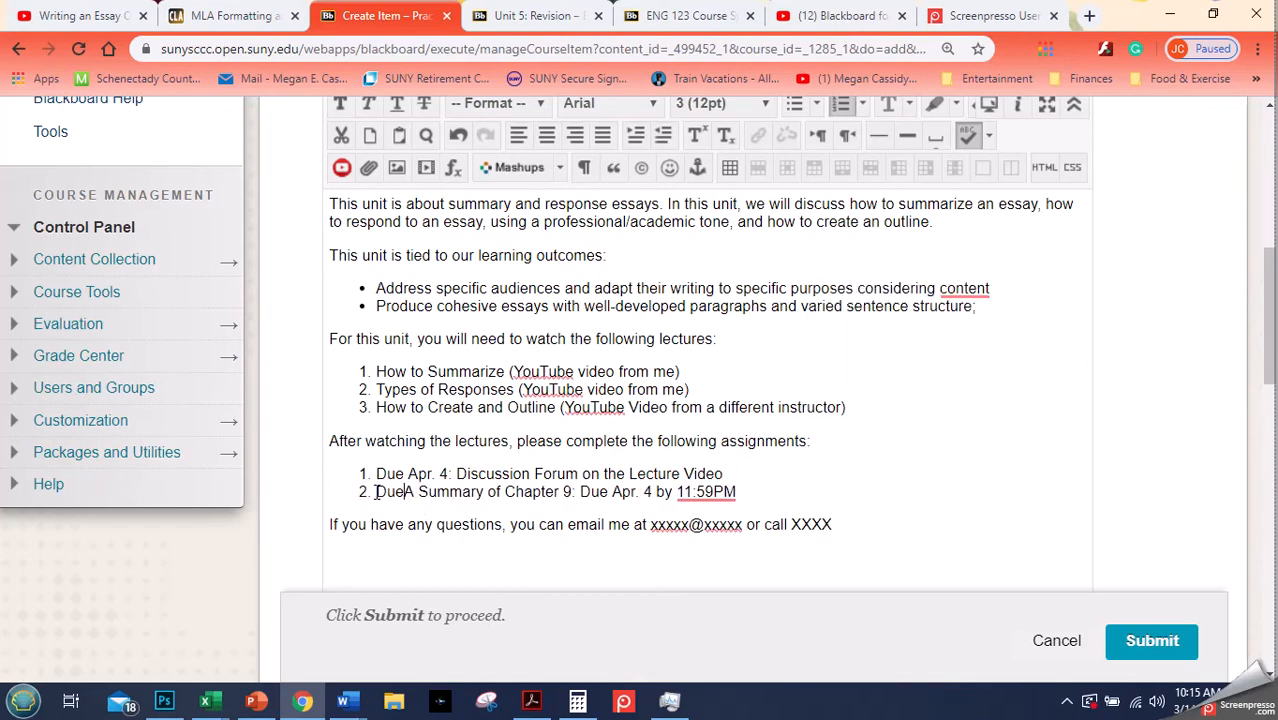
text(Apr. )
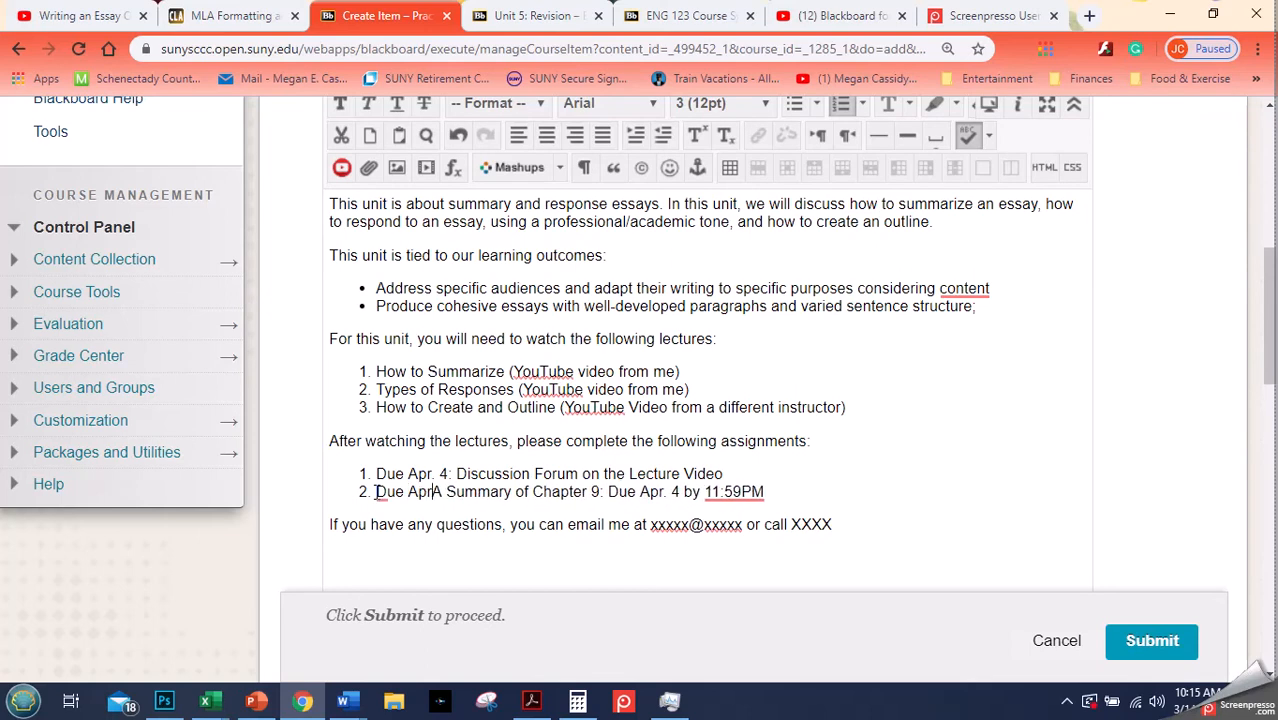
text(4)
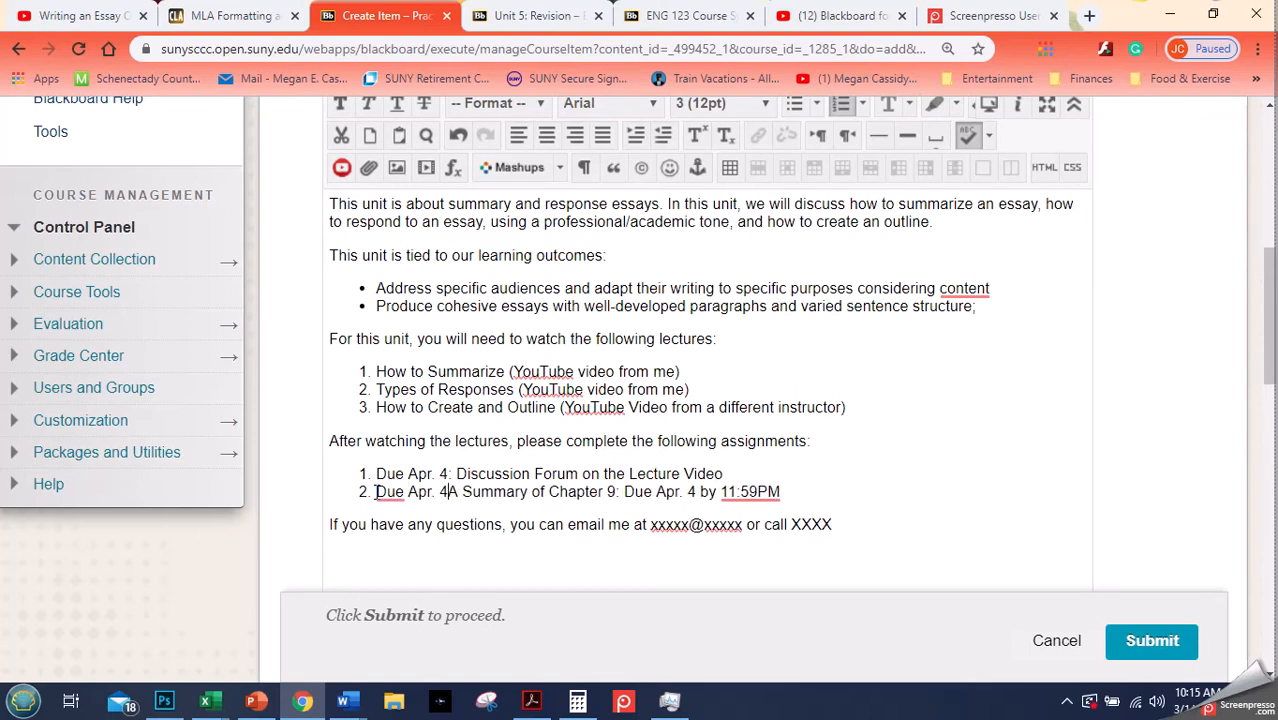
text(:)
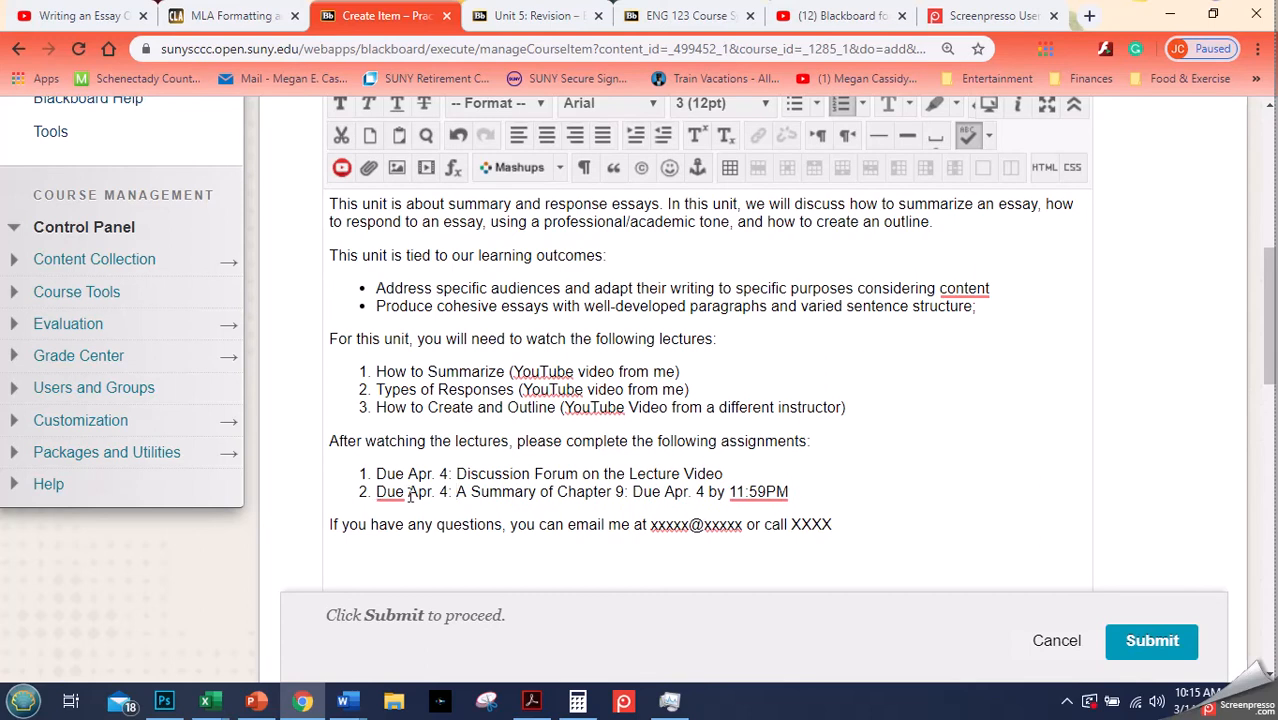
drag(623, 491, 803, 491)
key(BackSpace)
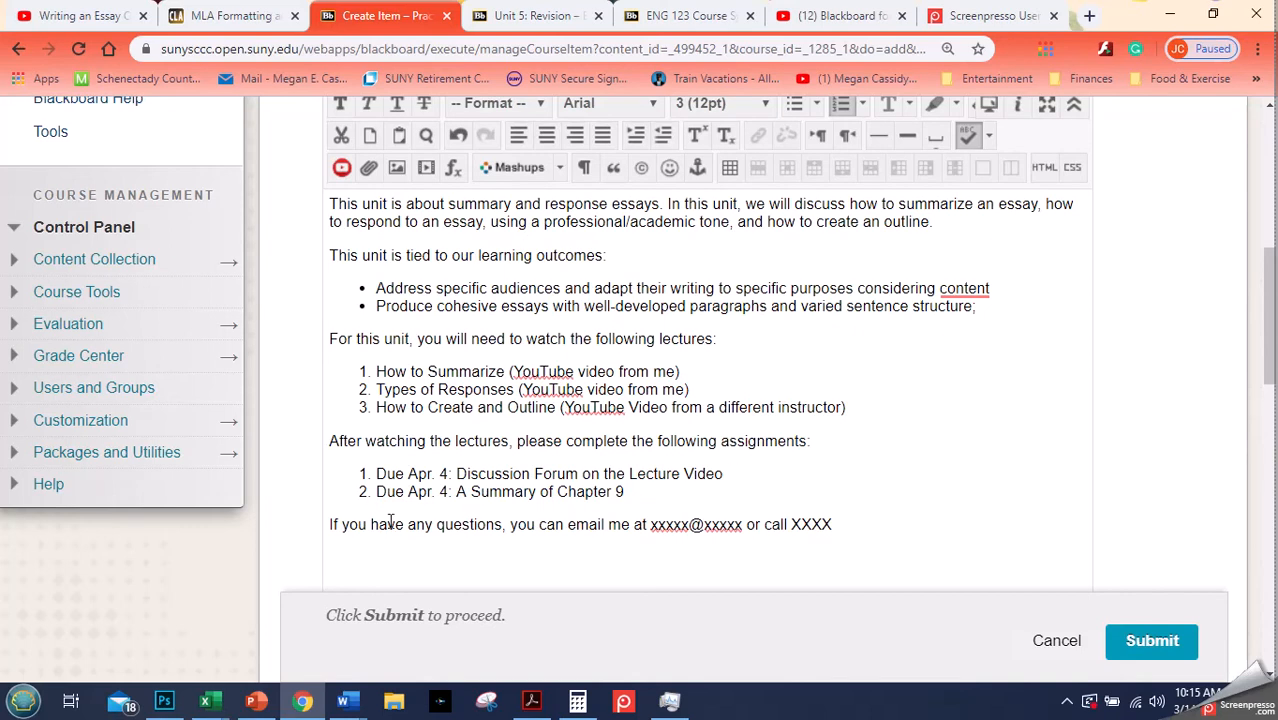
- Add an empty line below the contact line, then replace the contact line with "And, do the following:"
click(330, 524)
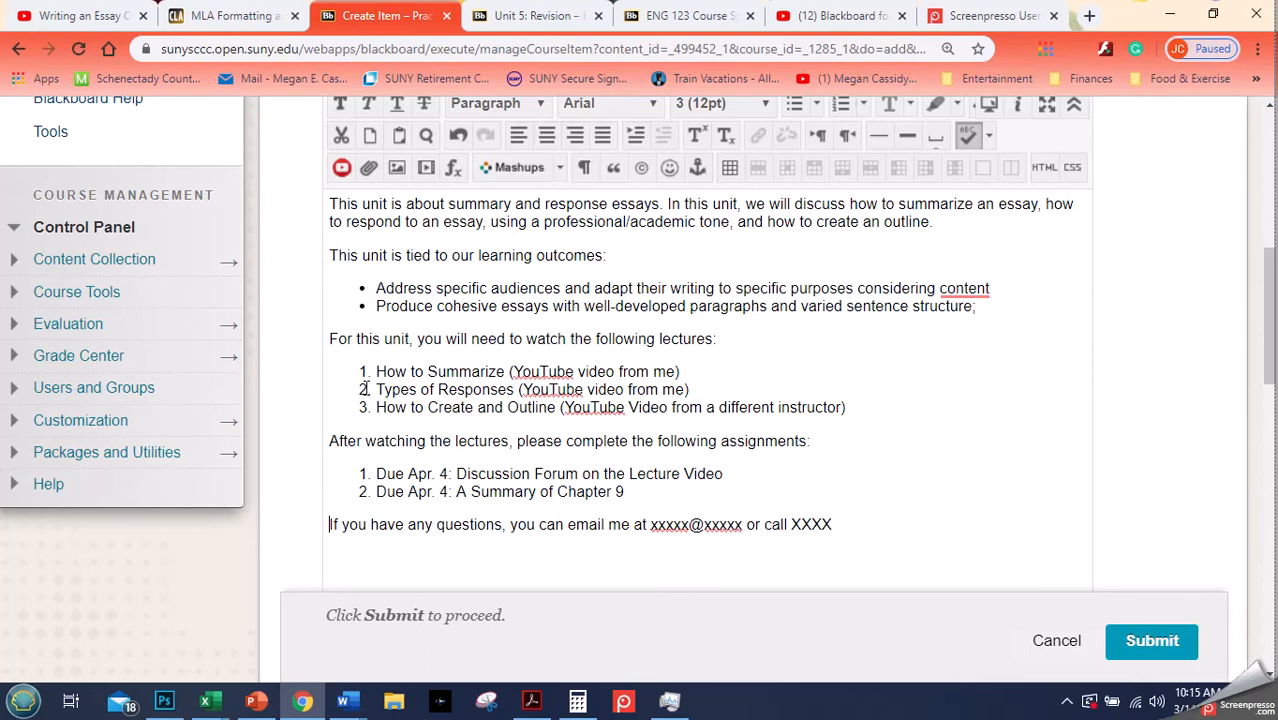
click(841, 523)
key(Return)
drag(1270, 370, 1270, 378)
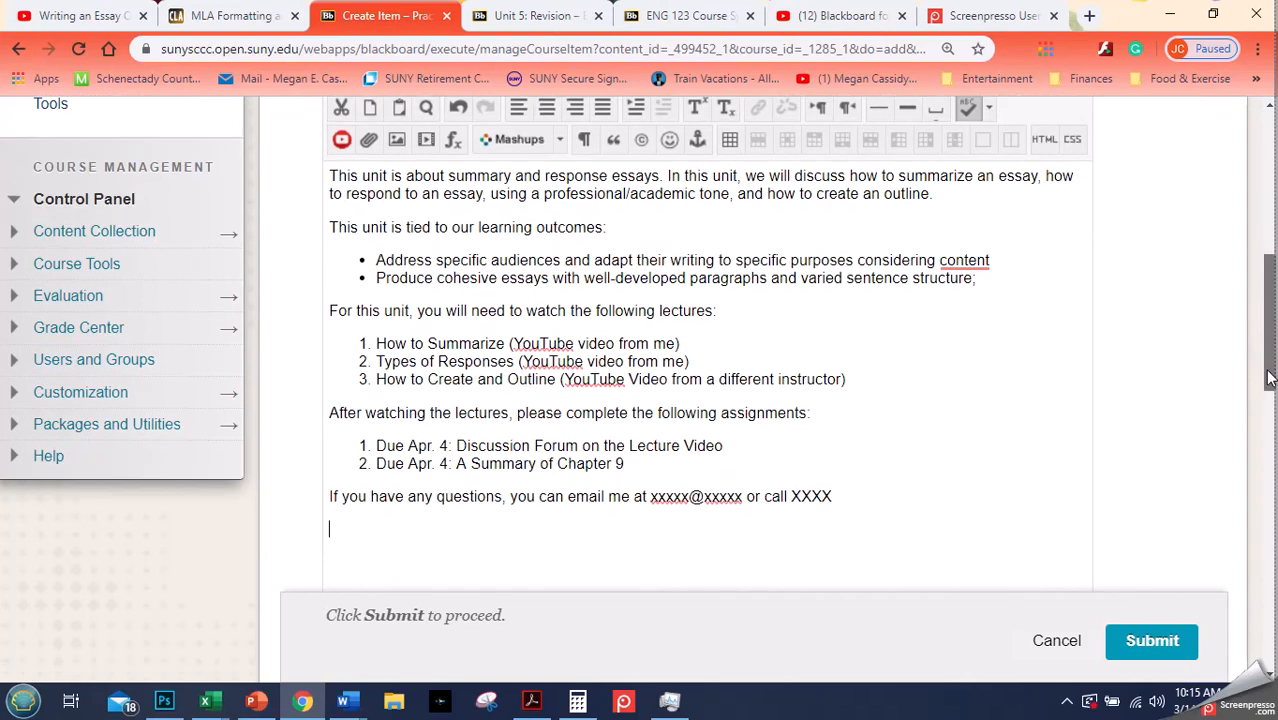
click(604, 500)
triple_click(604, 500)
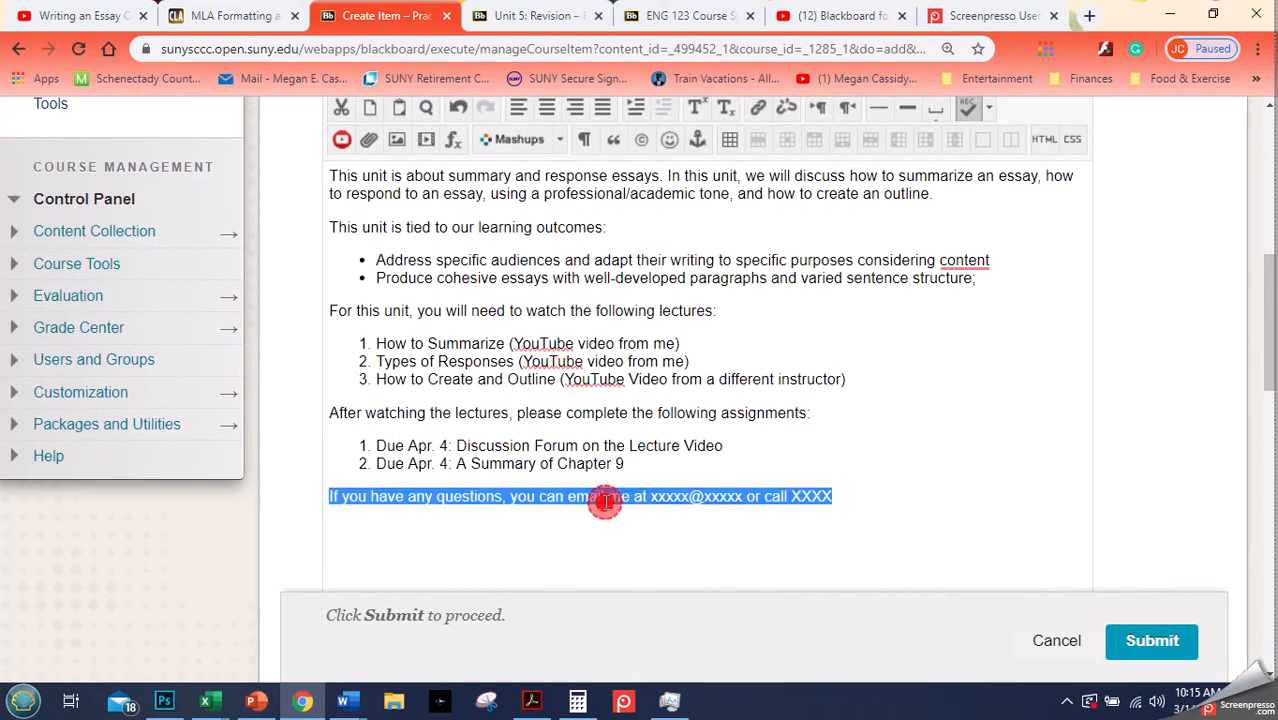
text(An)
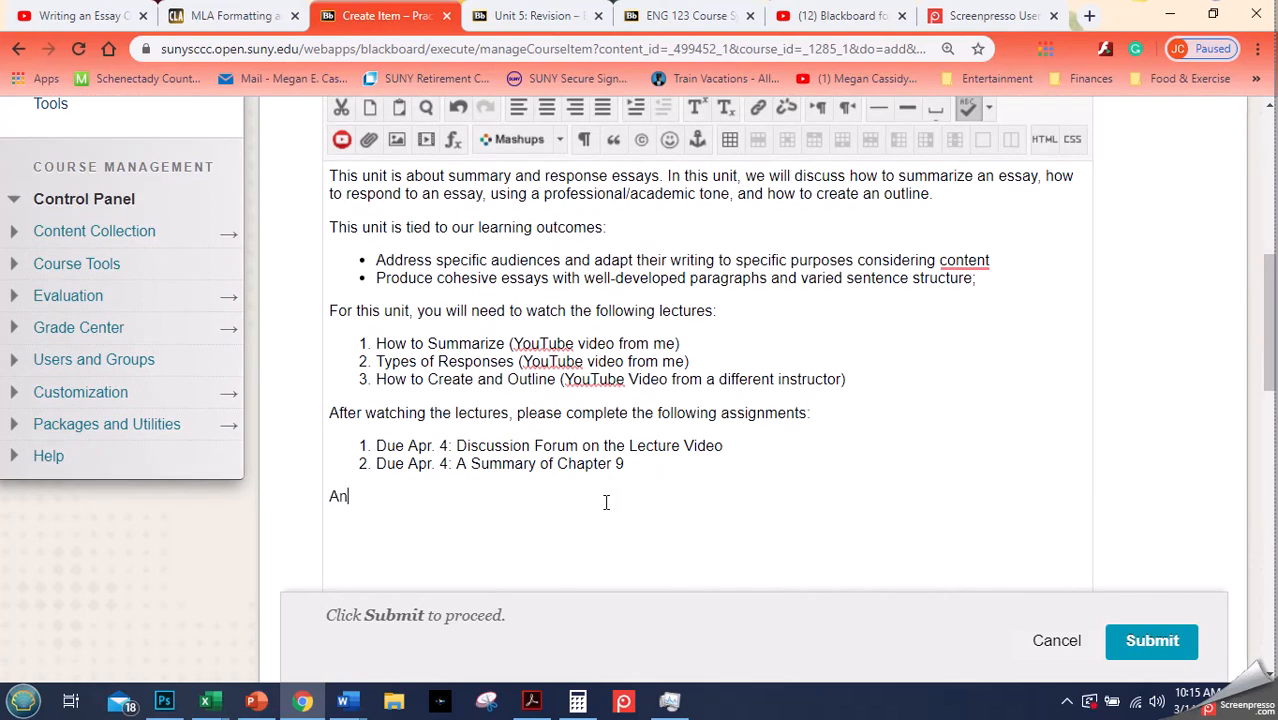
text(d, do the following:)
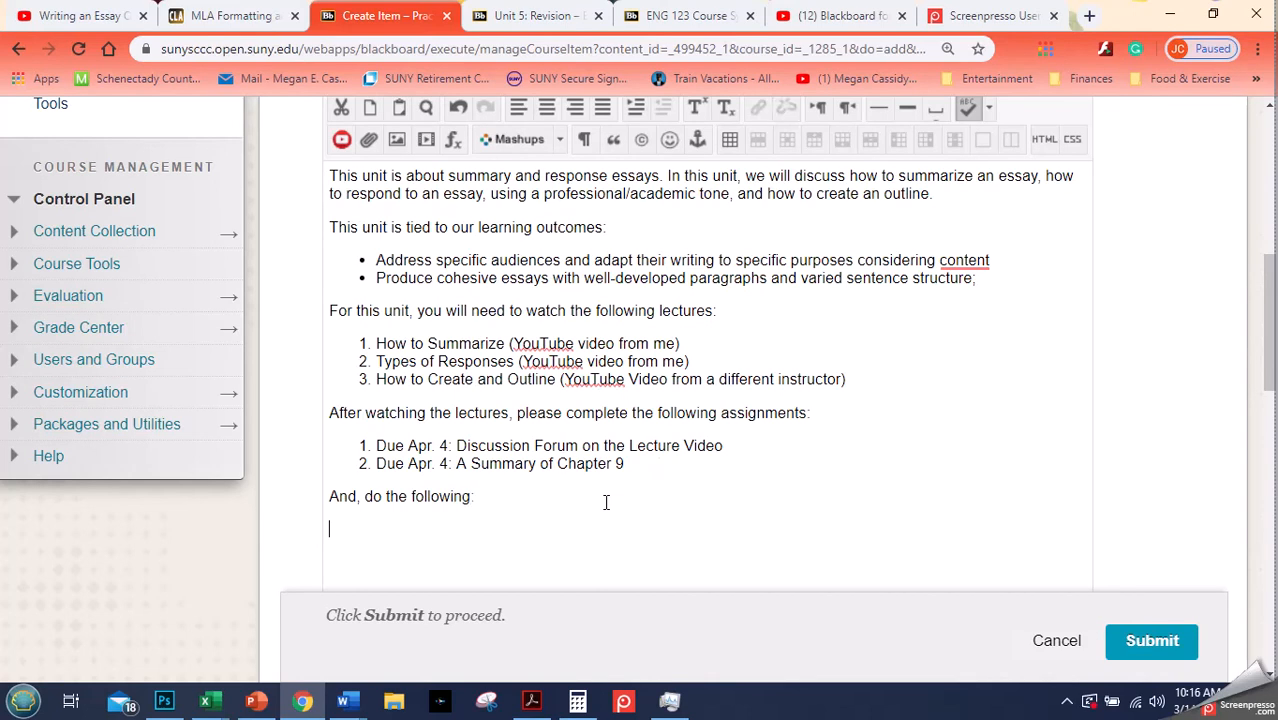
drag(1268, 360, 1268, 346)
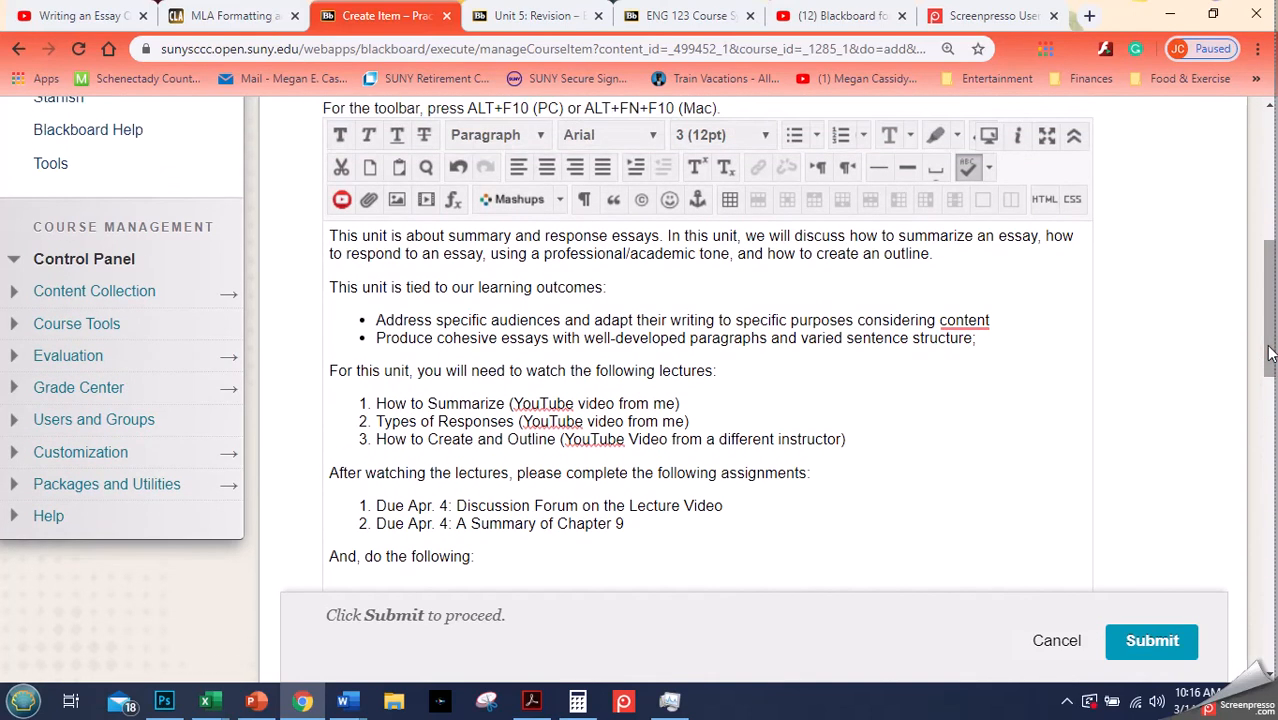
- Start a numbered list under "And, do the following:" with the items Essay, Discussion and Peer-Review
click(842, 135)
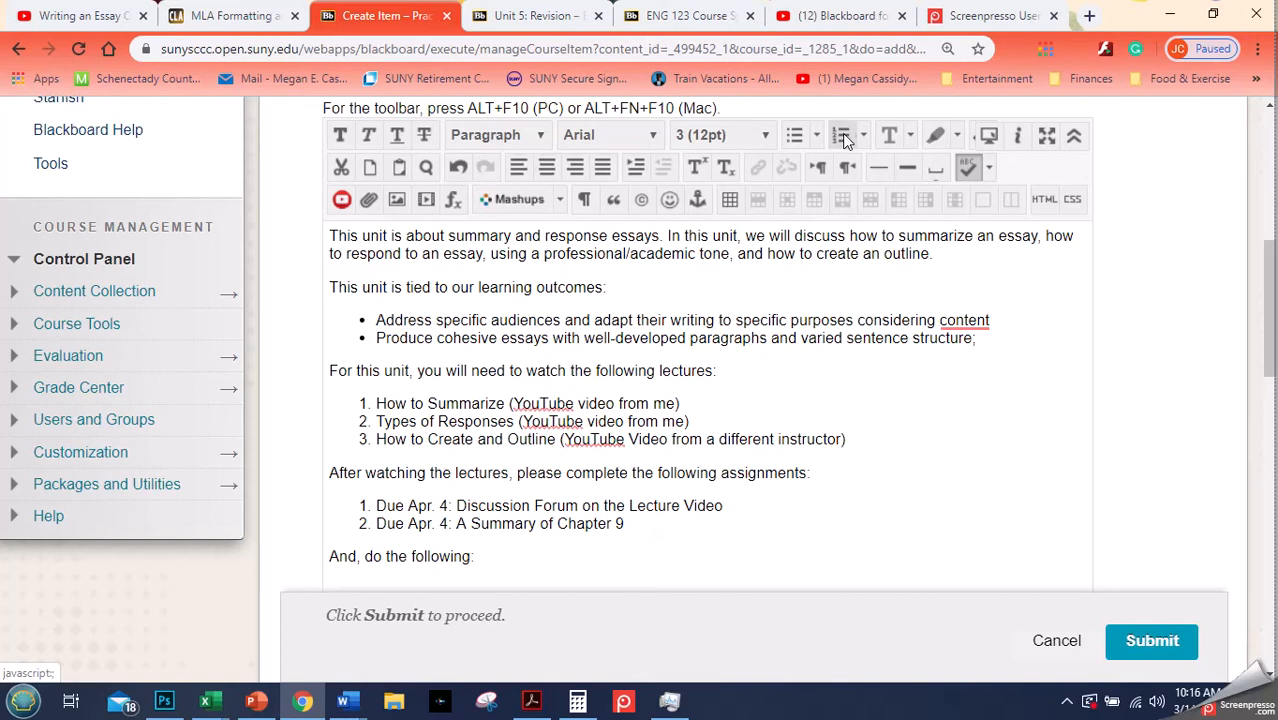
click(842, 135)
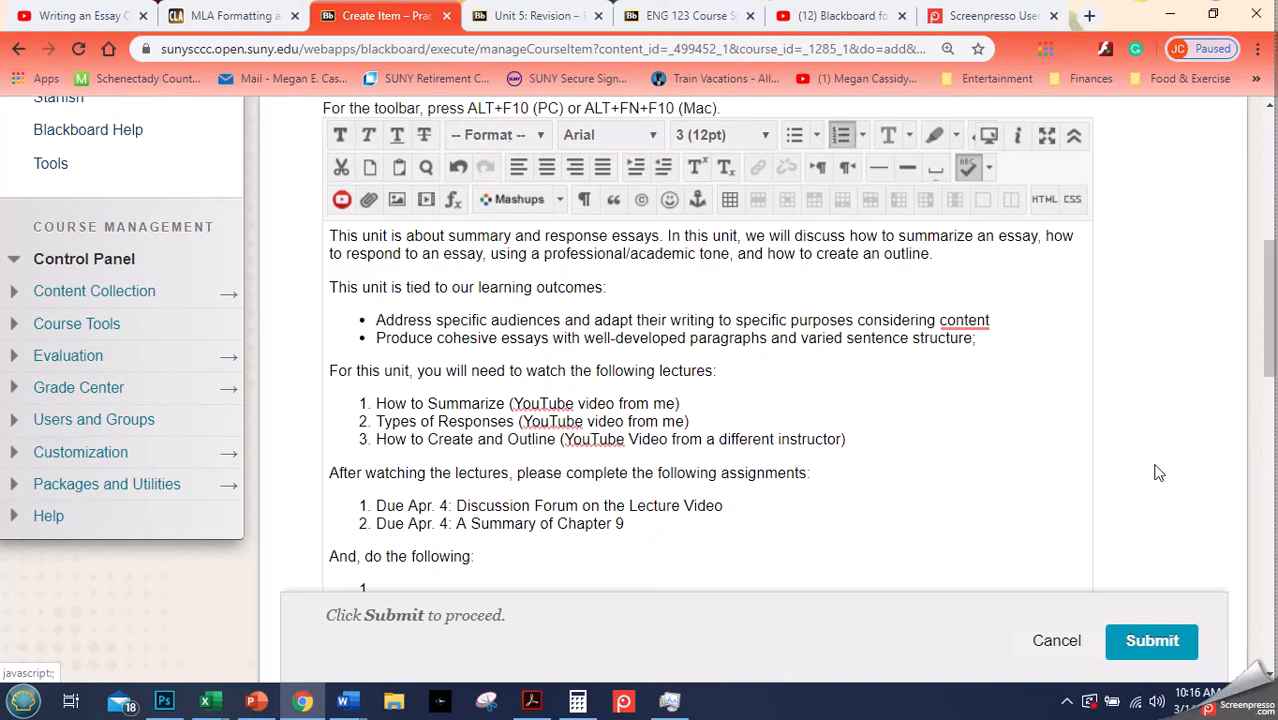
drag(1268, 335, 1266, 372)
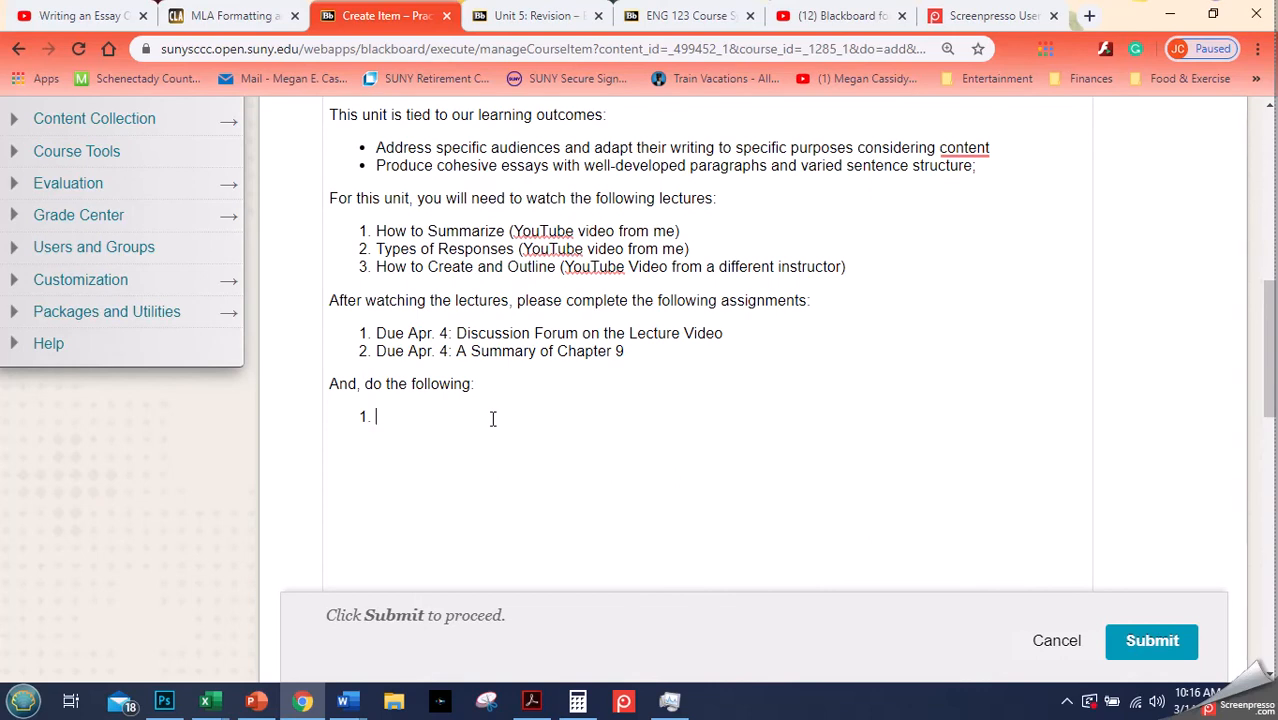
text(Essay)
key(Return)
text(Discussion)
key(Return)
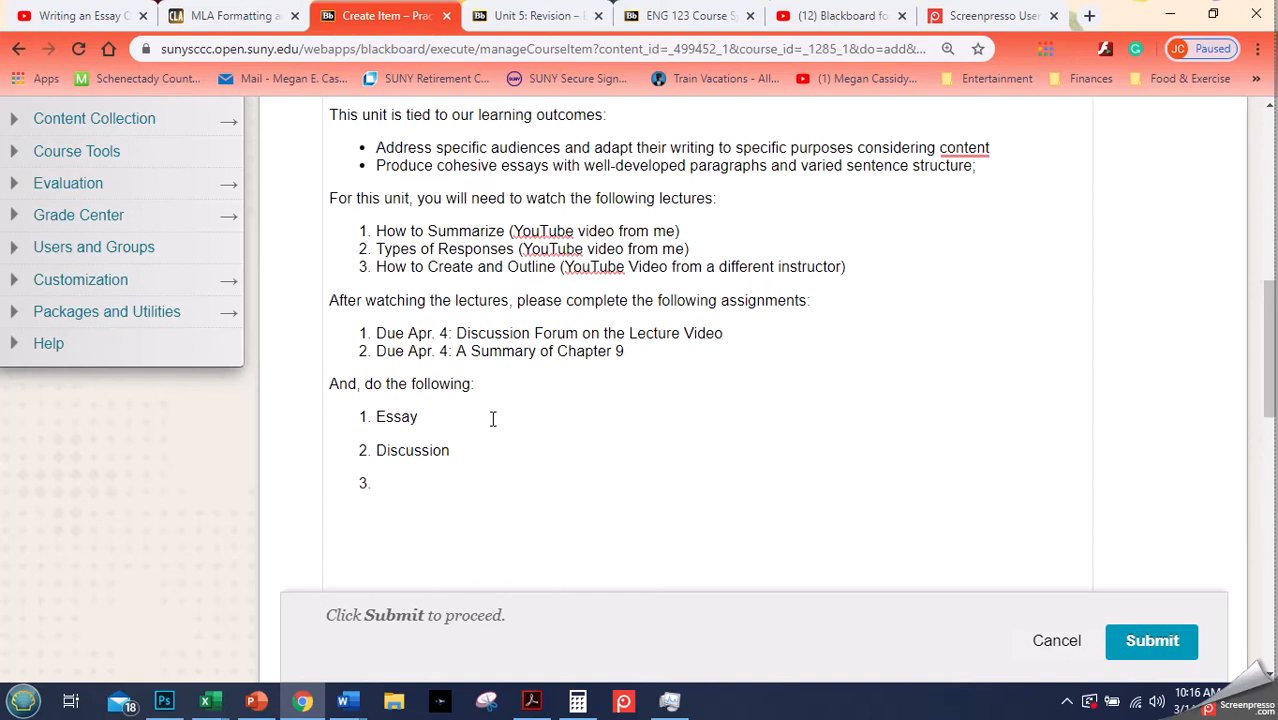
text(Peer-Review)
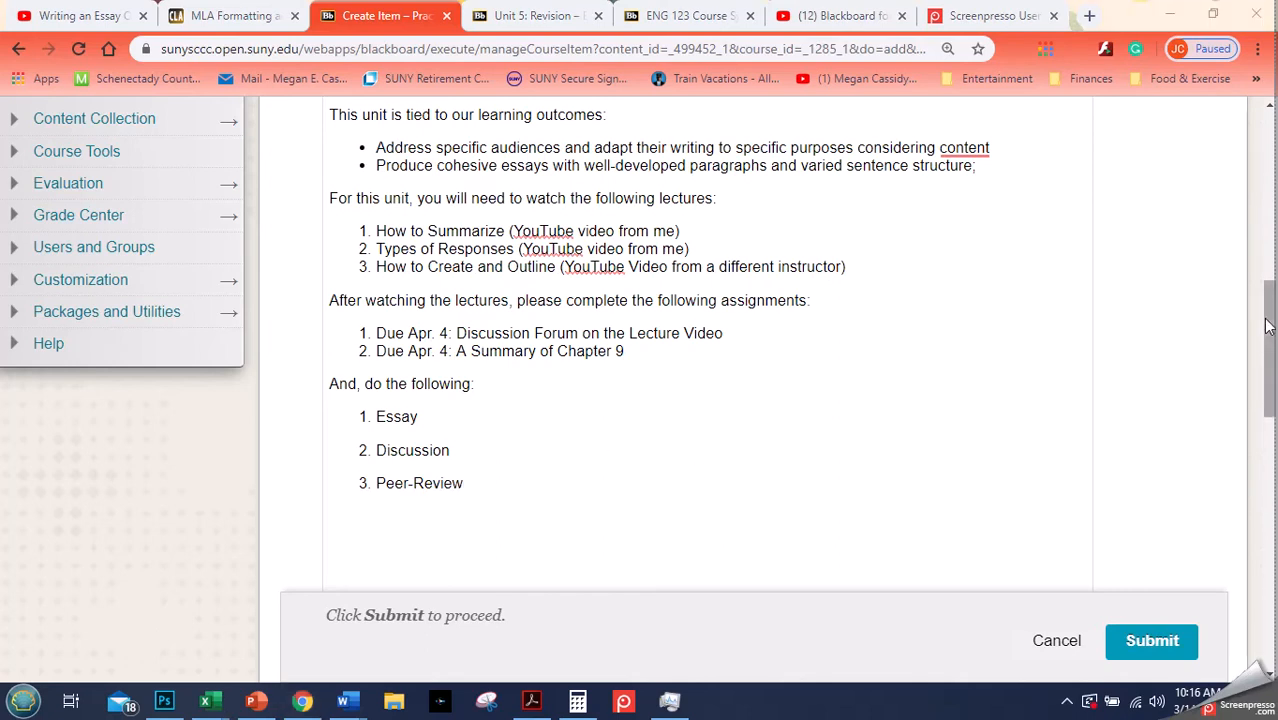
- Convert the Essay, Discussion and Peer-Review items into a bulleted list
mouse_move(1272, 330)
mouse_down()
mouse_move(1271, 284)
mouse_move(1270, 317)
mouse_up()
drag(467, 544, 373, 478)
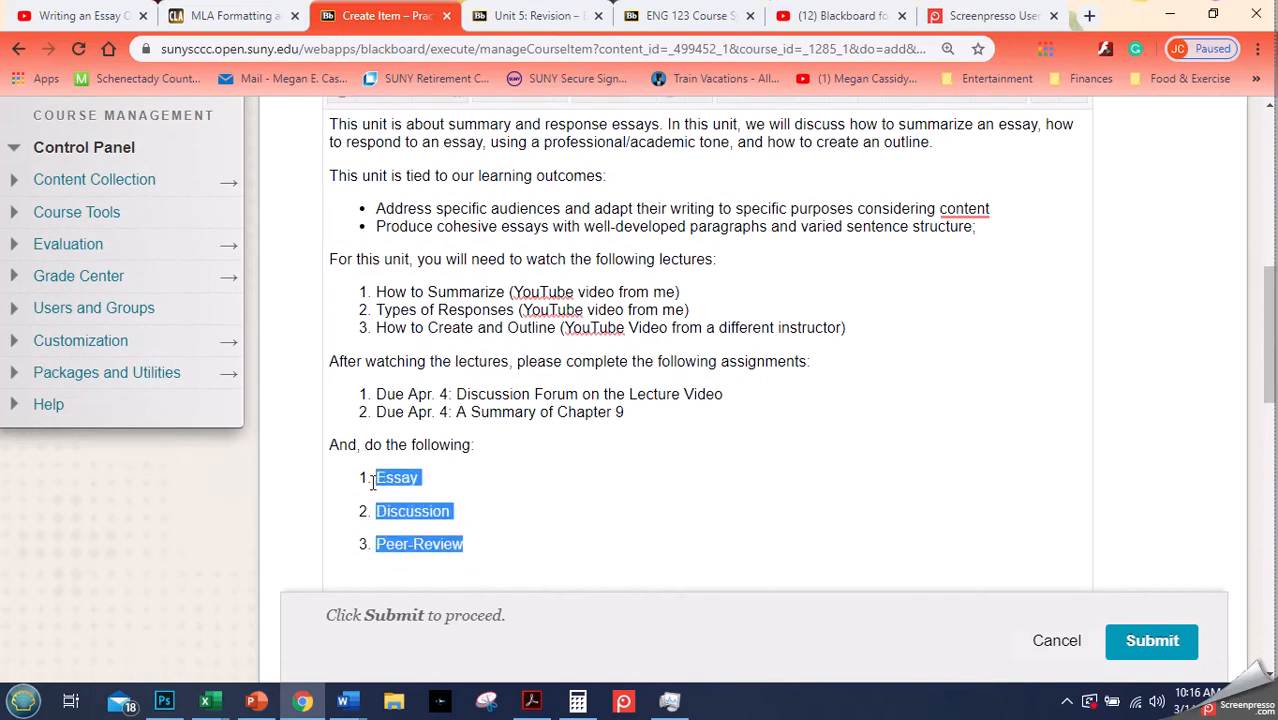
drag(1268, 380, 1268, 324)
click(793, 264)
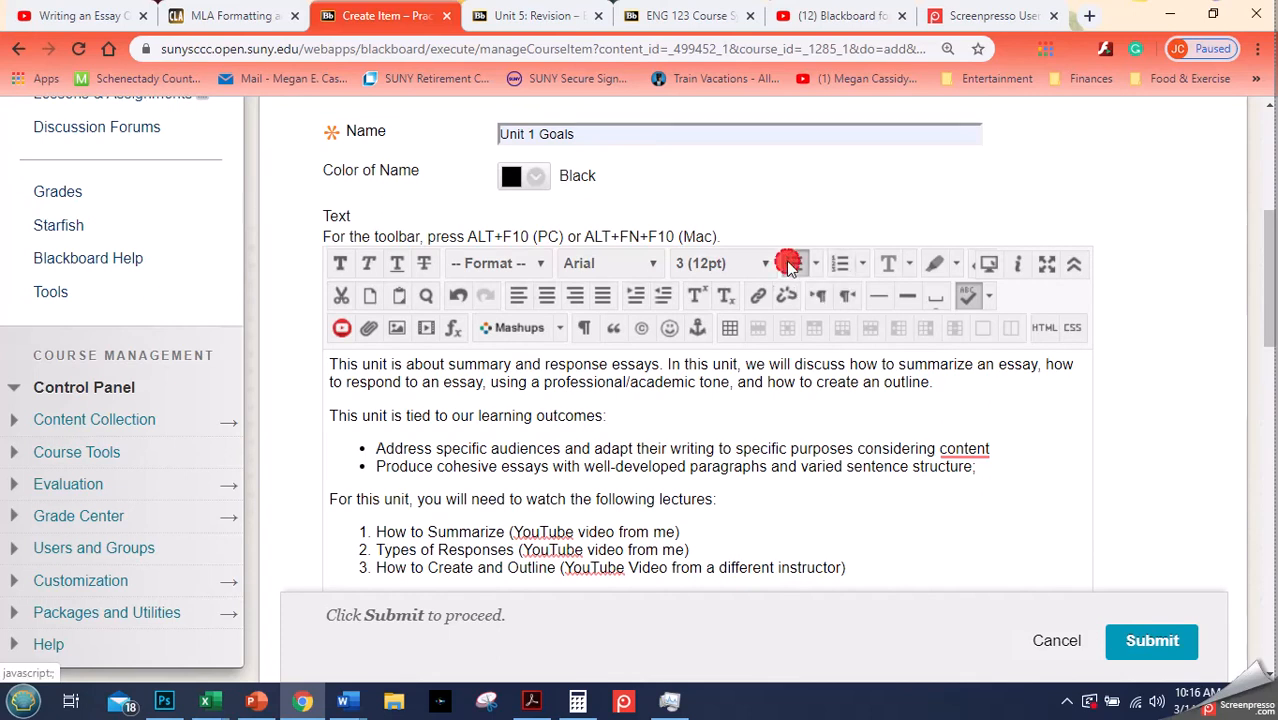
drag(1270, 276, 1270, 347)
click(616, 490)
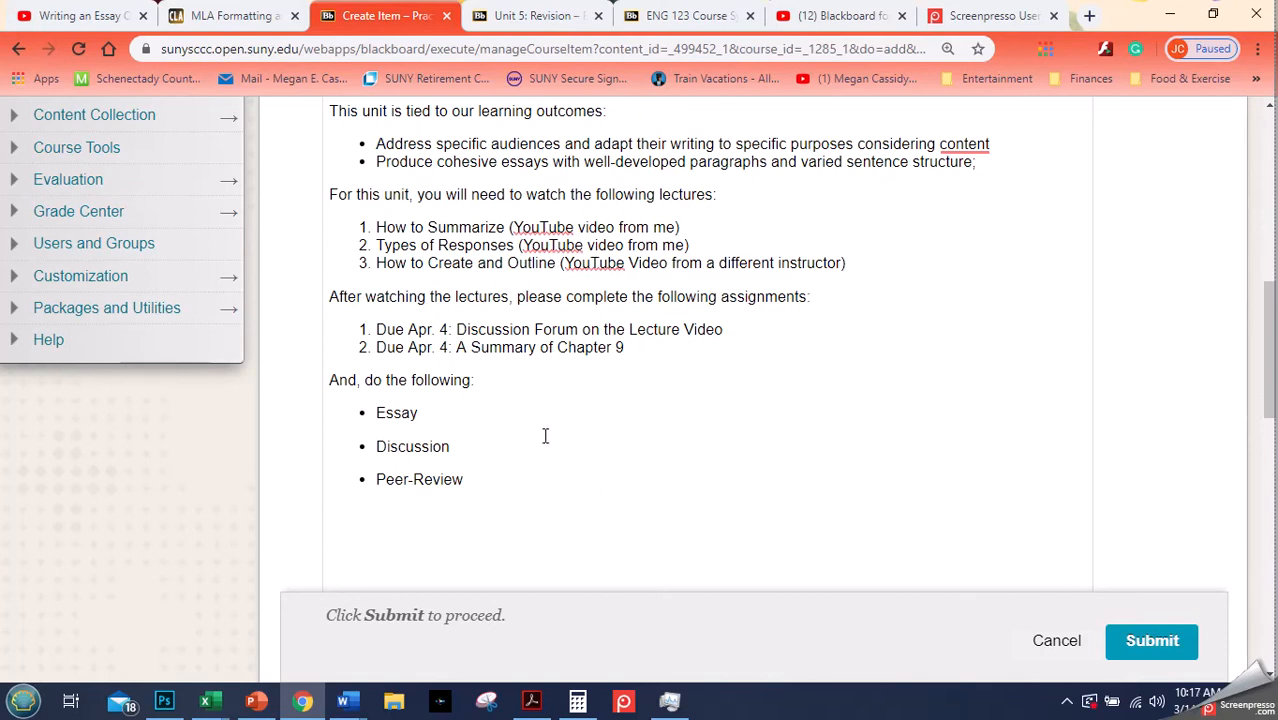
- Submit the Unit 1 Goals content item
drag(482, 479, 334, 403)
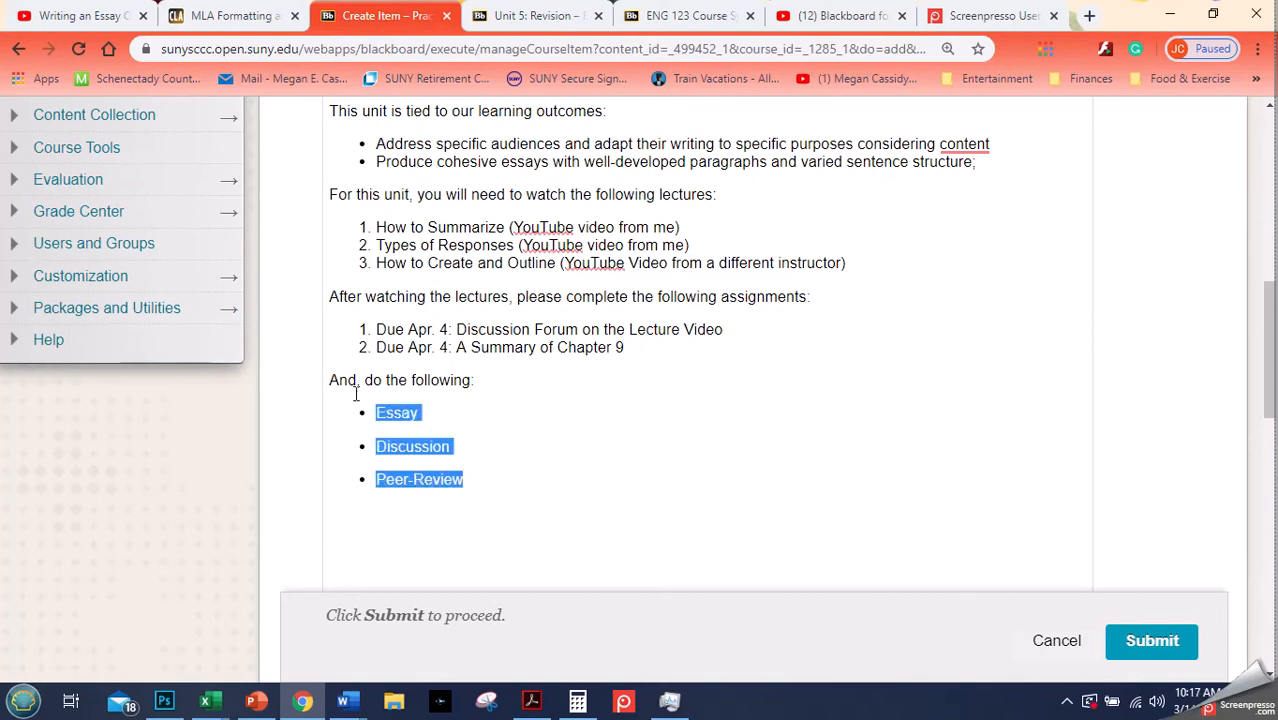
click(465, 516)
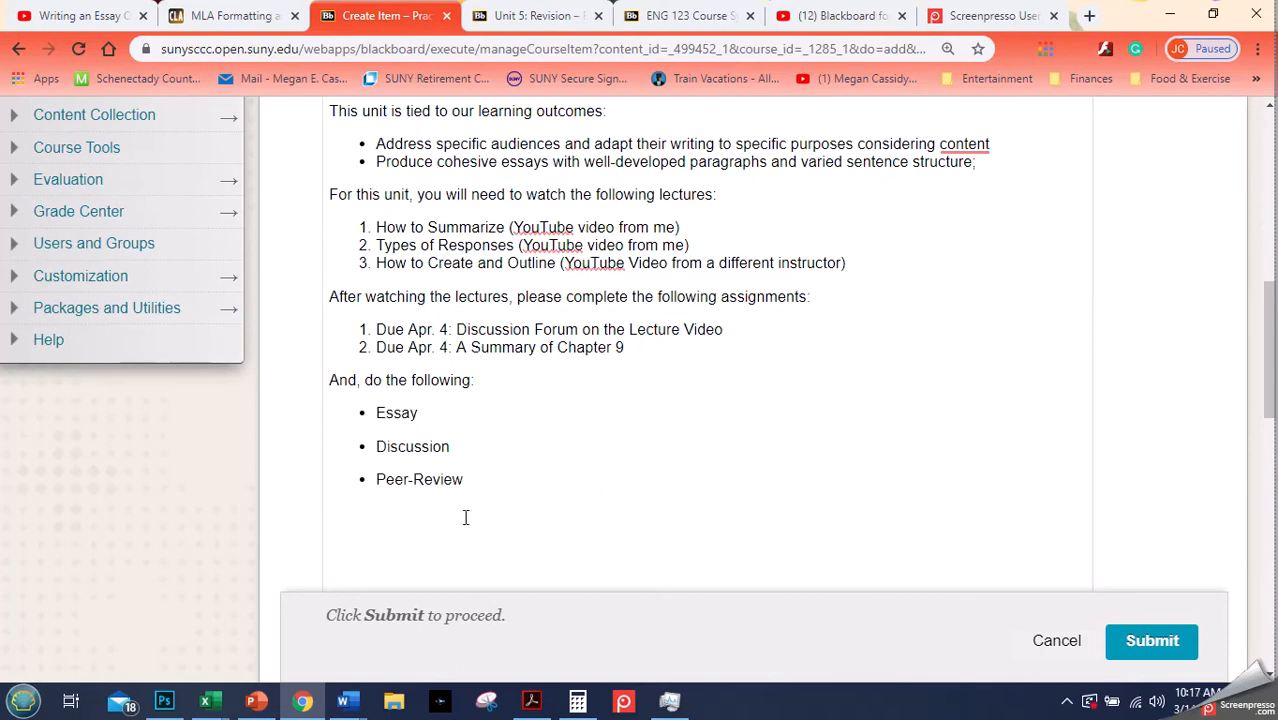
click(1150, 642)
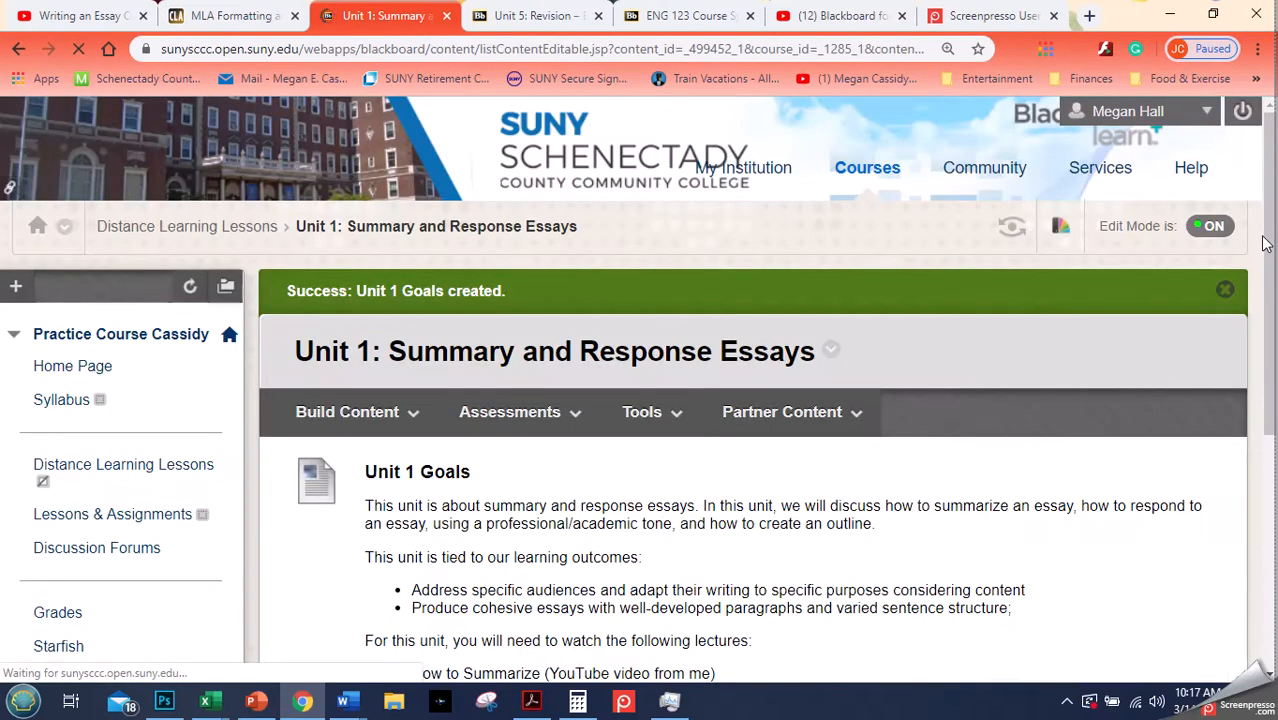
- Scroll through the posted Unit 1 Goals item to review its text
scroll(1268, 208, down, 2)
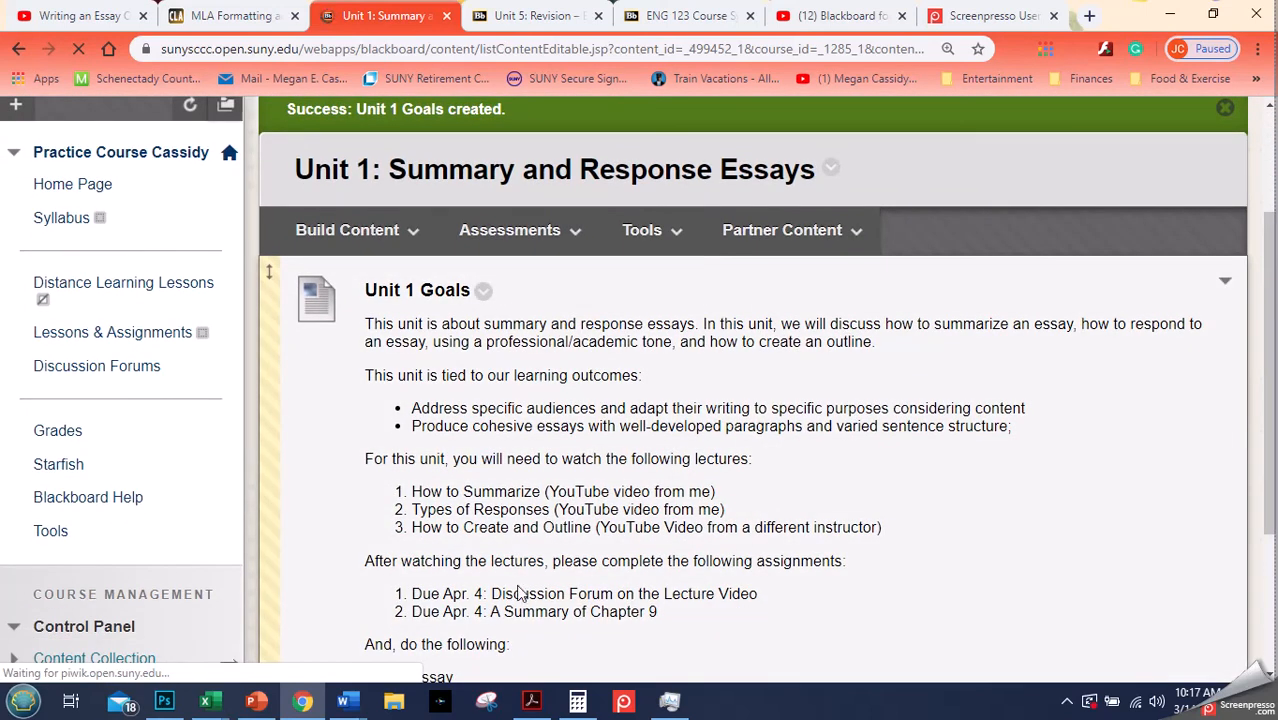
drag(1266, 343, 1266, 399)
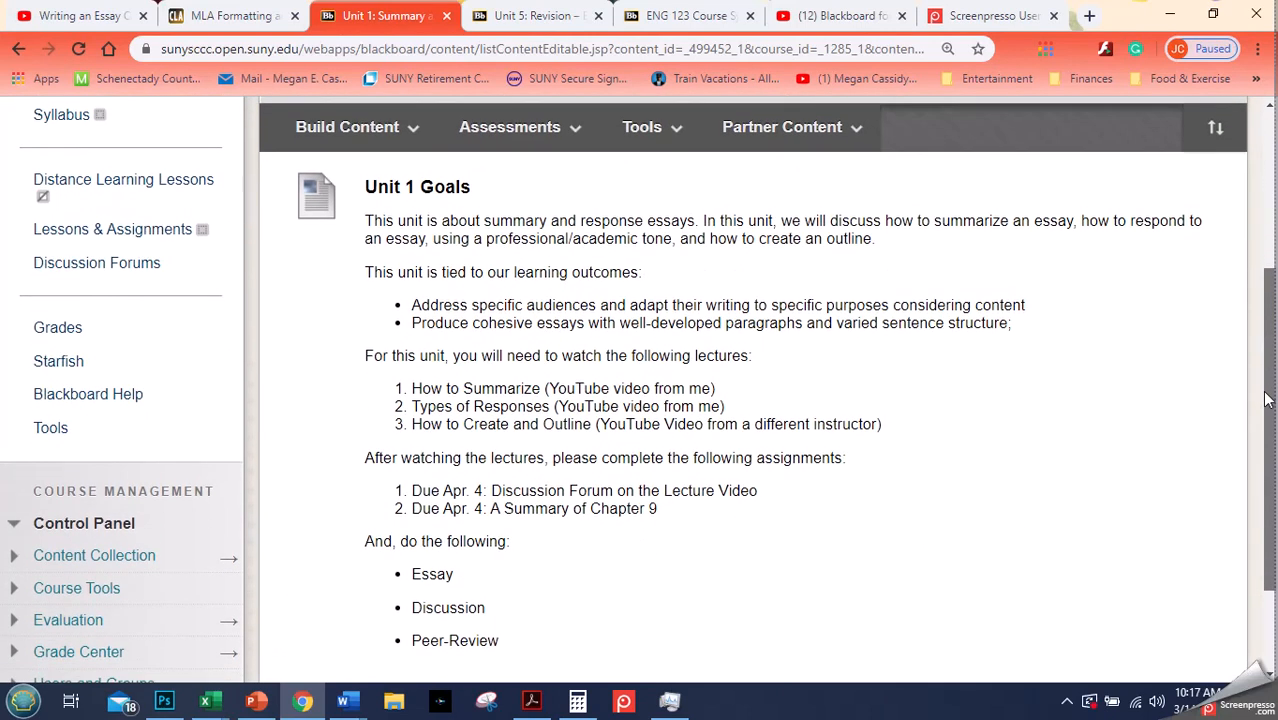
drag(1268, 400, 1272, 436)
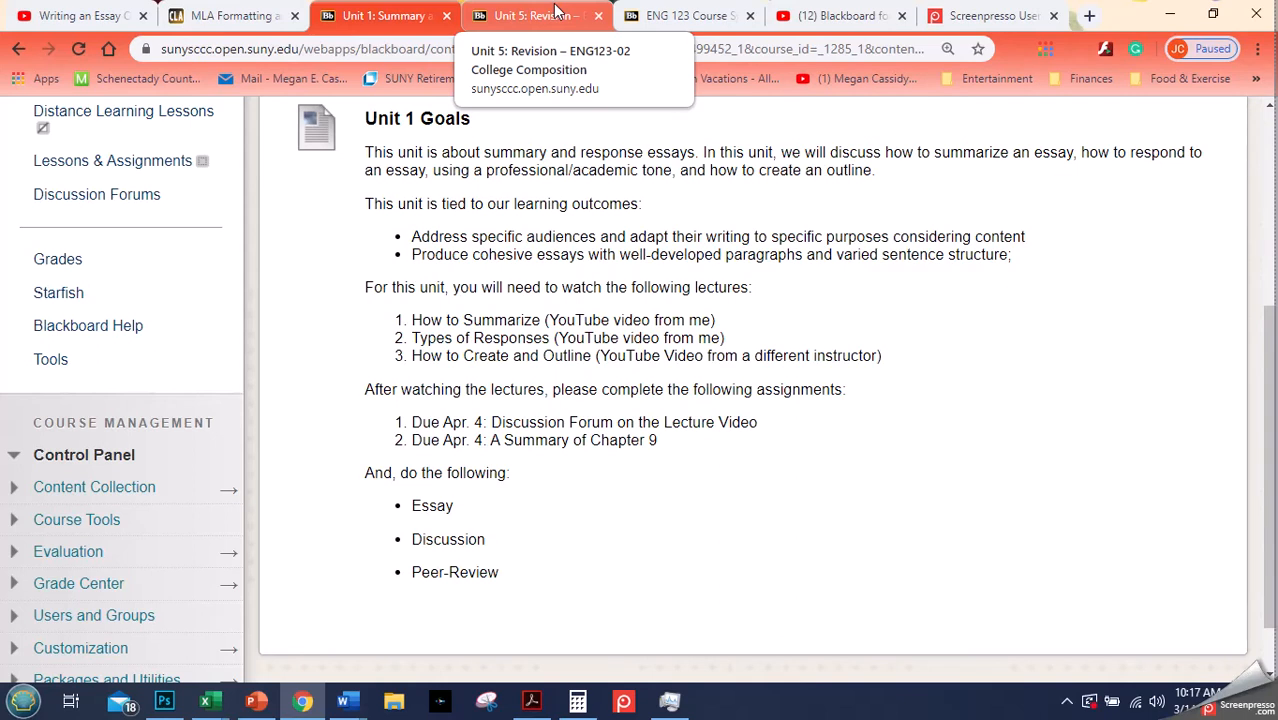
- Compare with the Unit 5: Revision page in another course tab, then return to the Unit 1 page
click(540, 15)
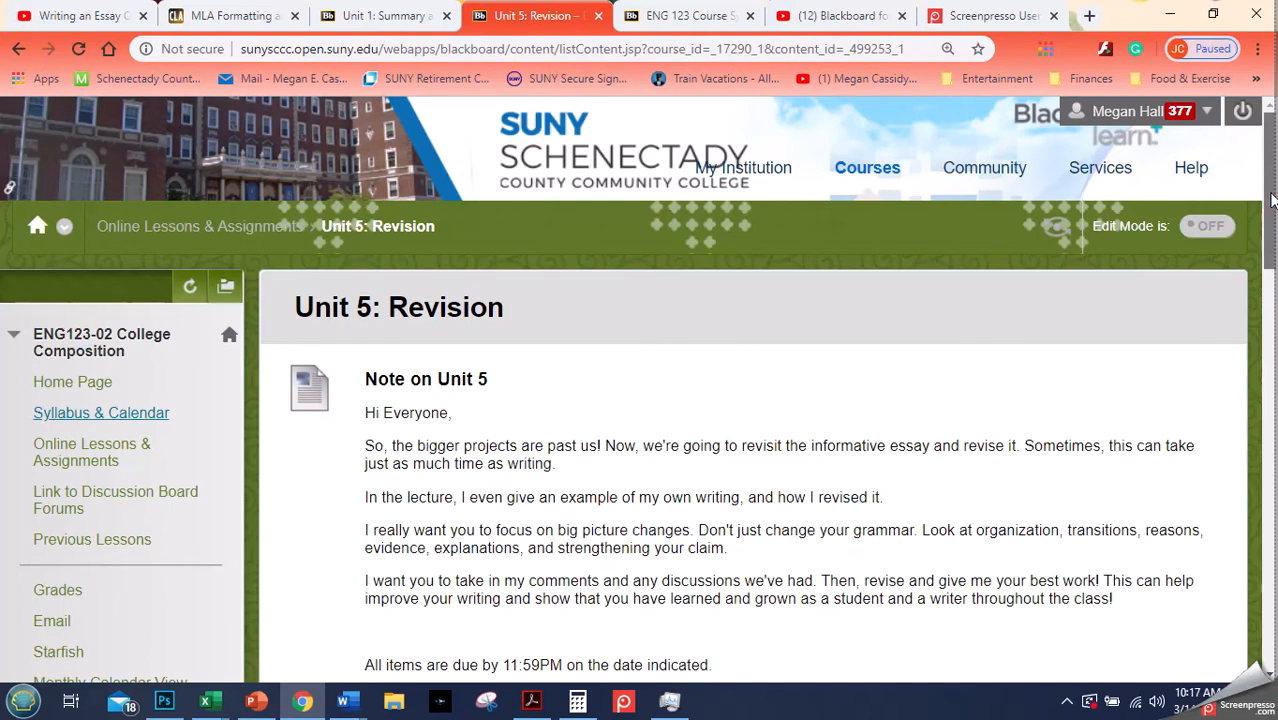
drag(1270, 200, 1262, 278)
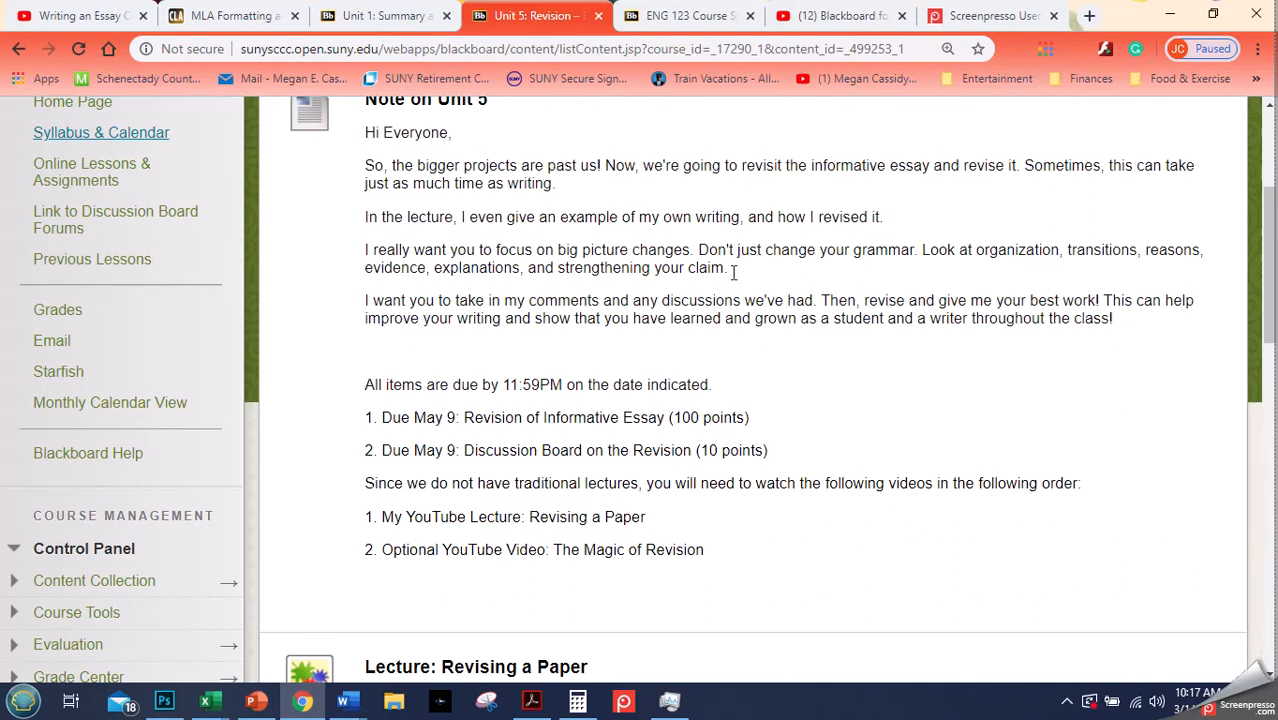
drag(1268, 236, 1268, 278)
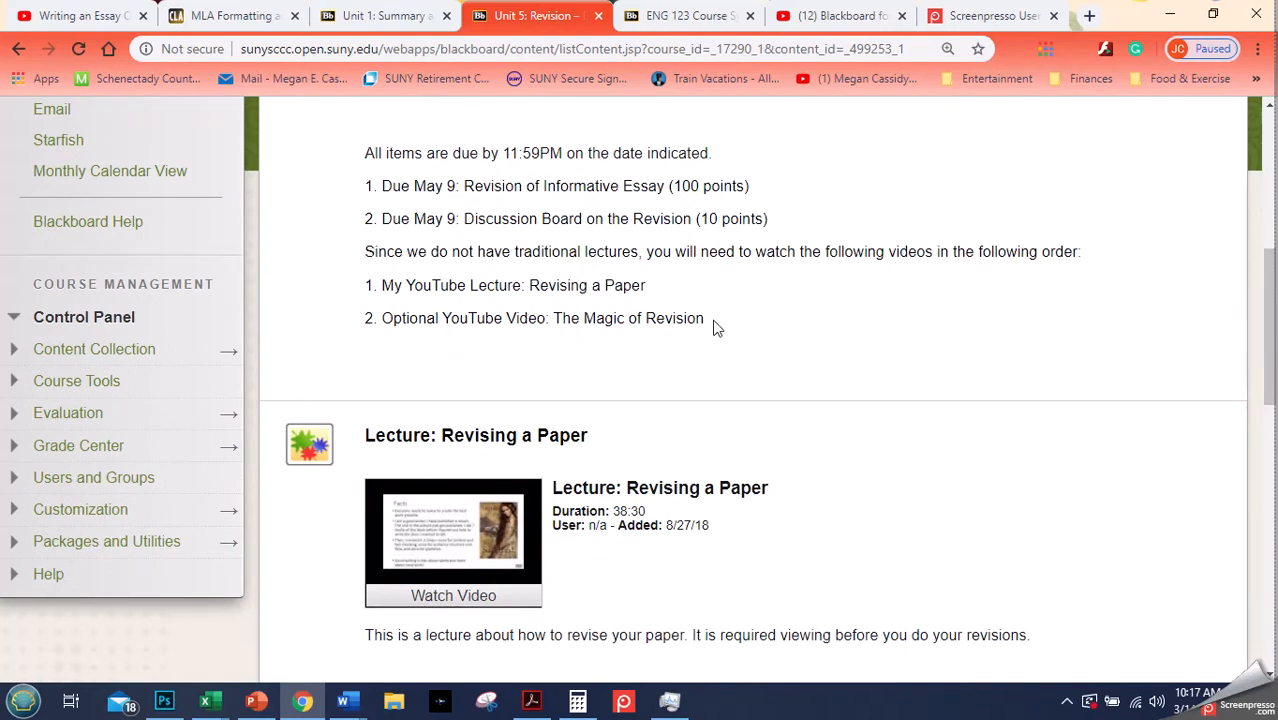
click(1270, 315)
drag(1270, 315, 1254, 175)
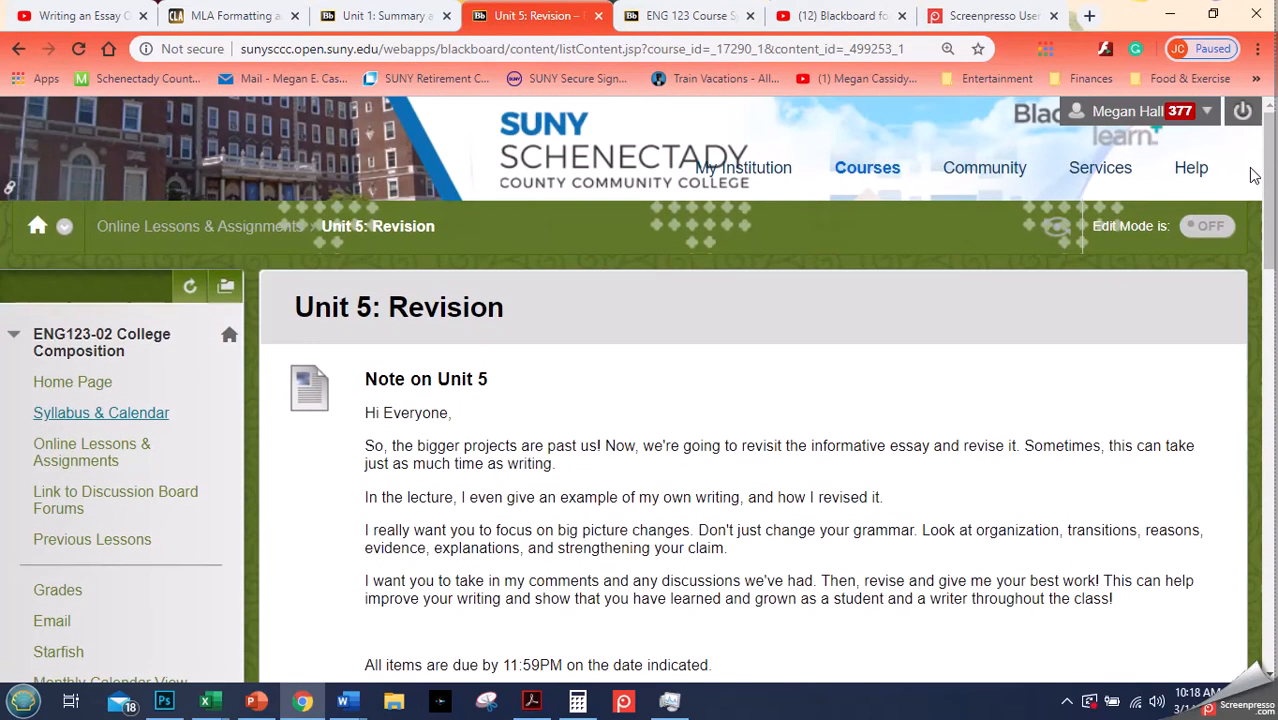
click(365, 10)
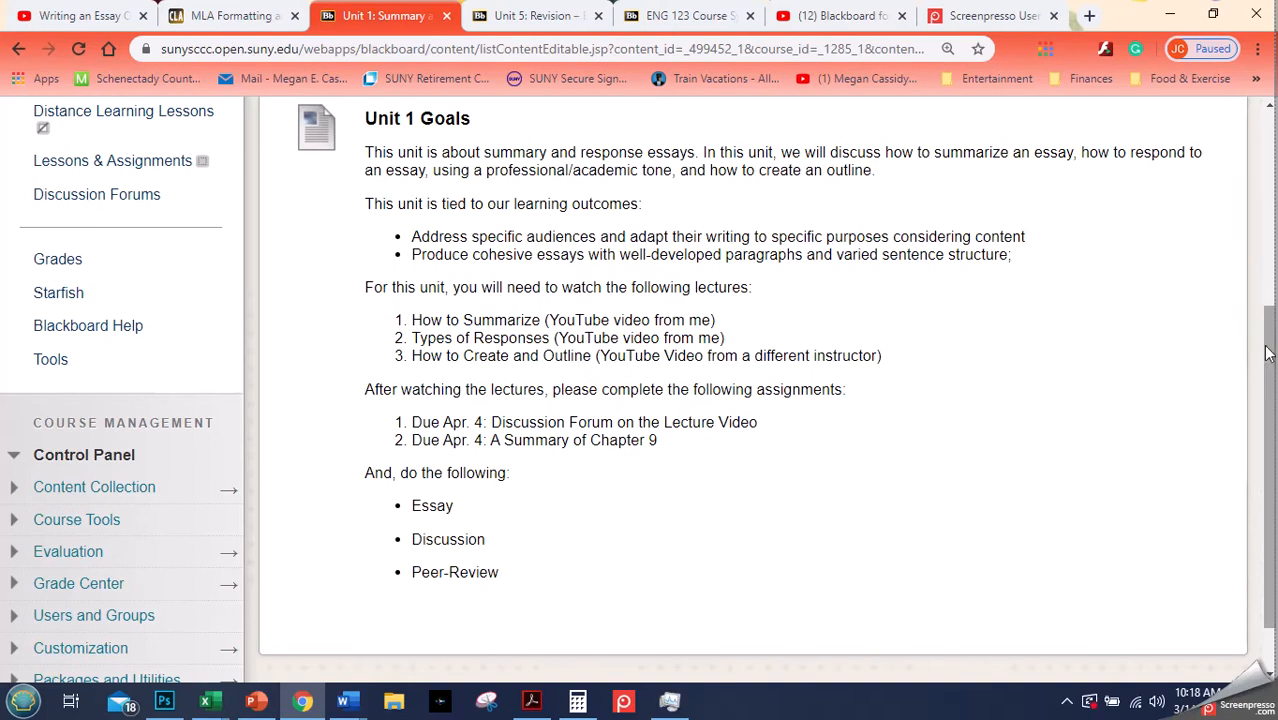
drag(1272, 340, 1276, 243)
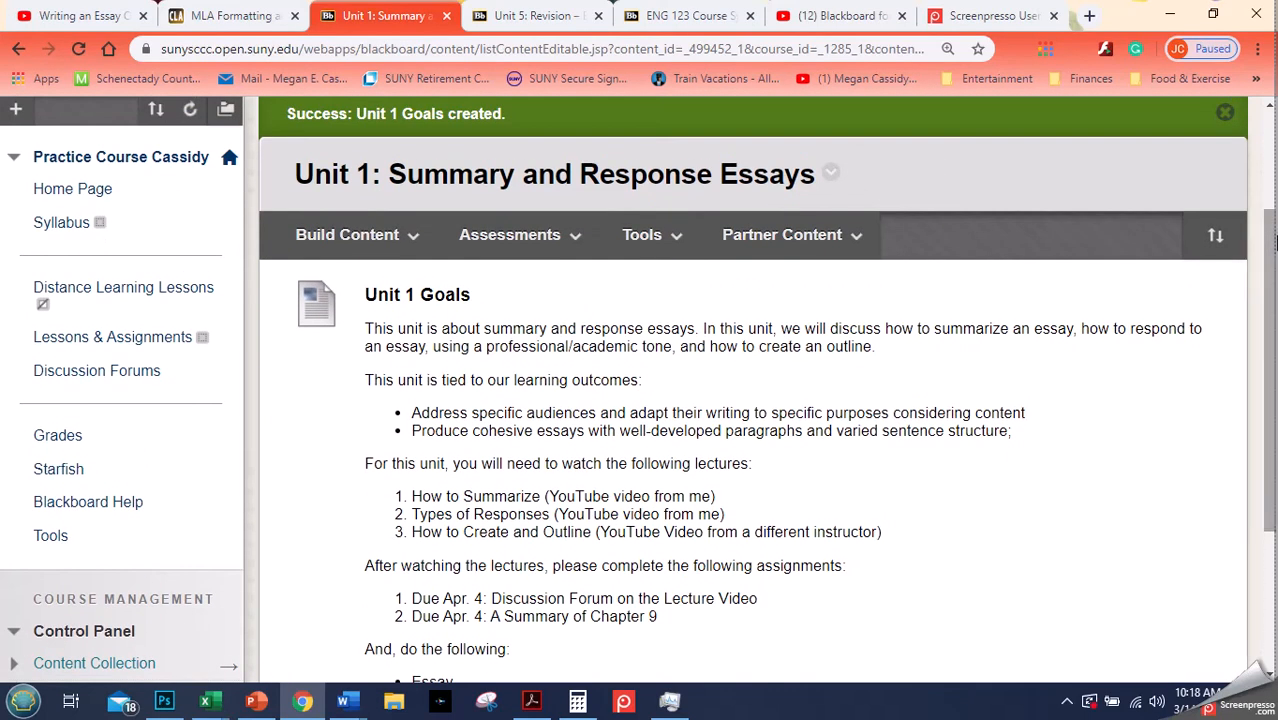
- Create a new File item in the Unit 1 folder and attach Argument Paper Assignment from the desktop
click(416, 240)
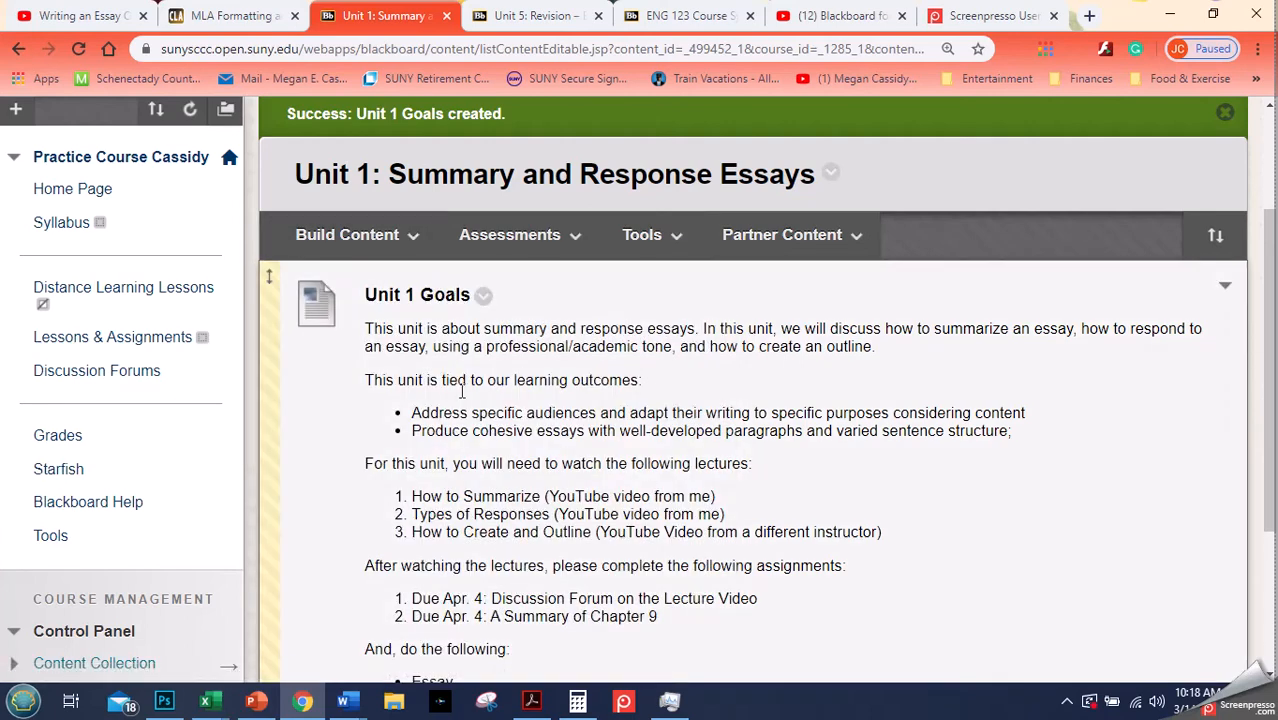
click(385, 240)
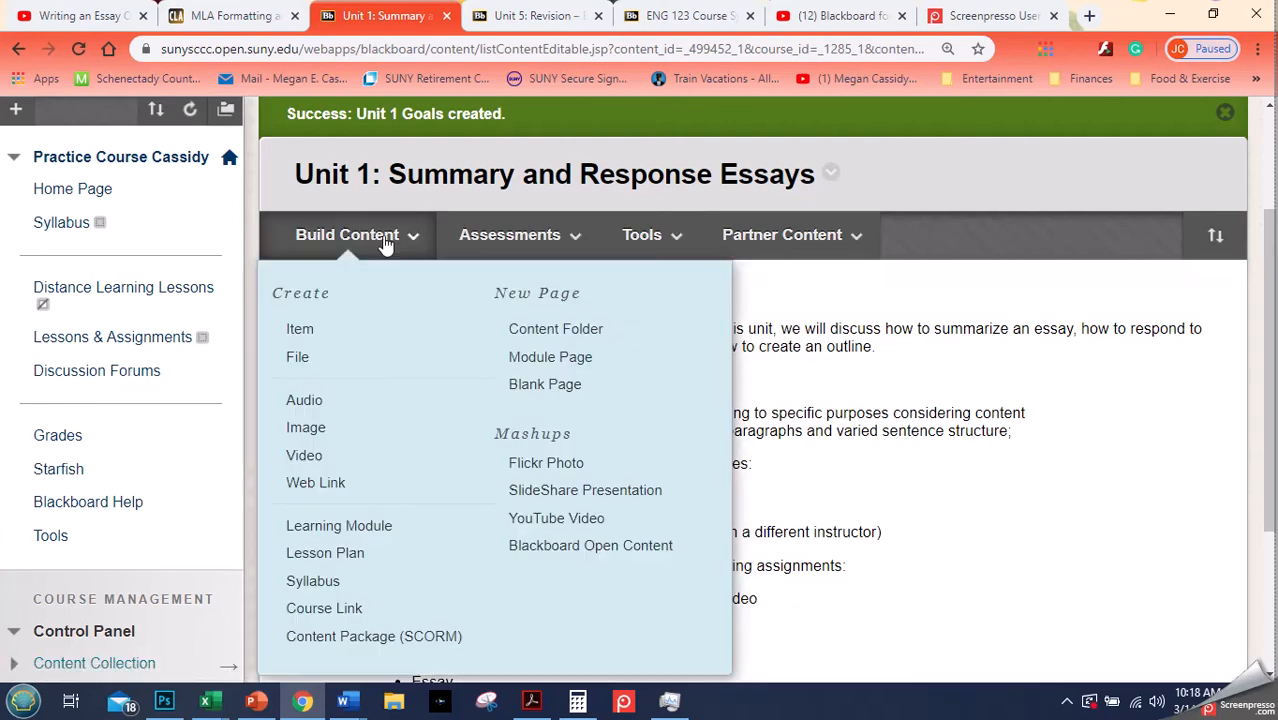
click(300, 358)
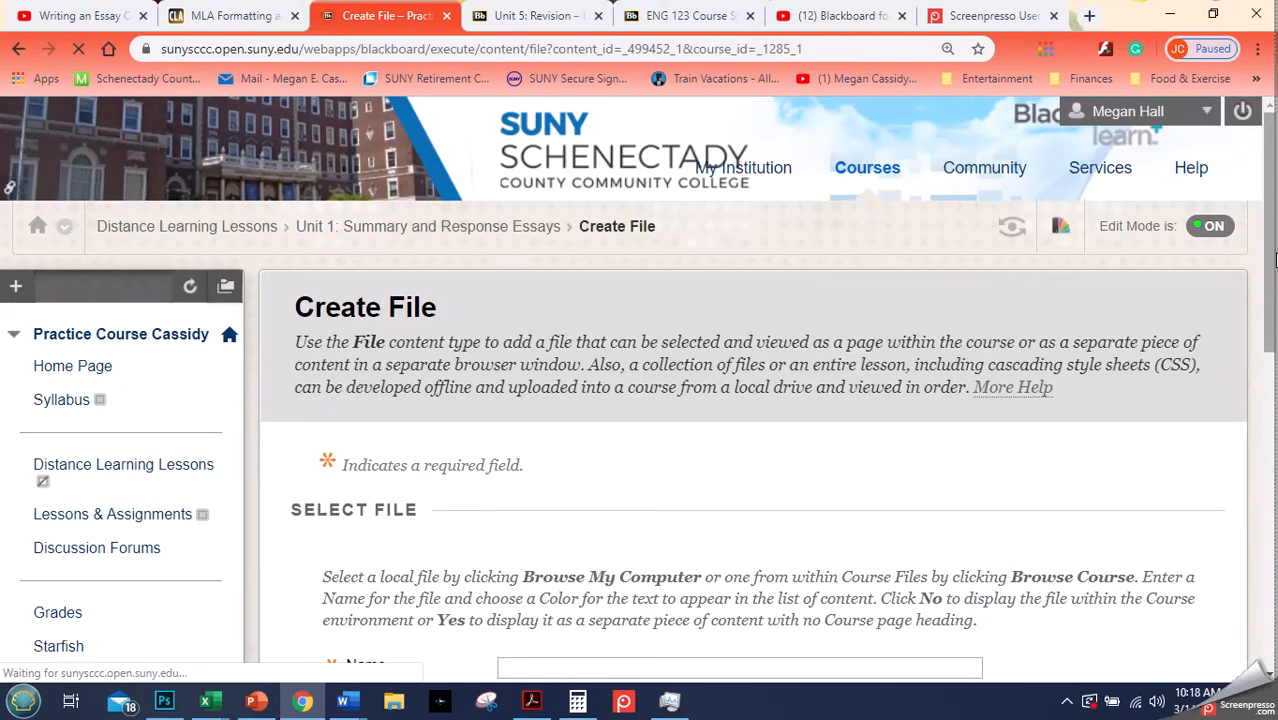
drag(1268, 255, 1256, 415)
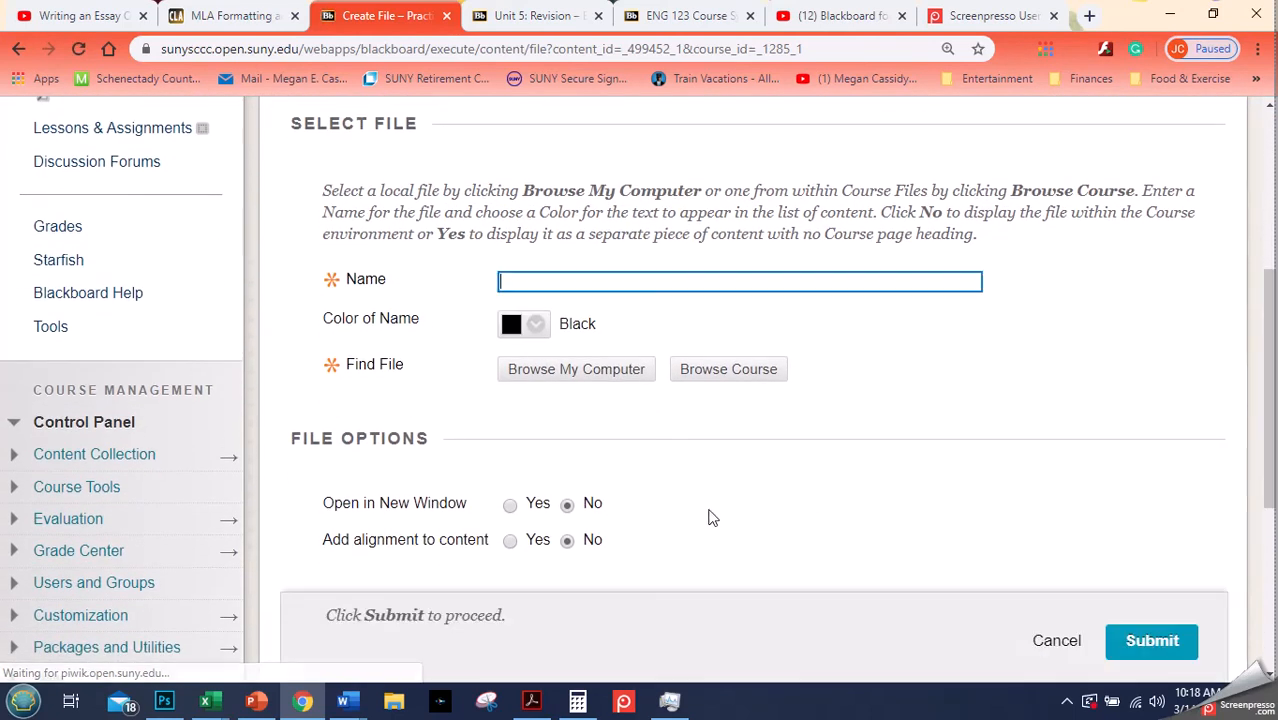
click(588, 371)
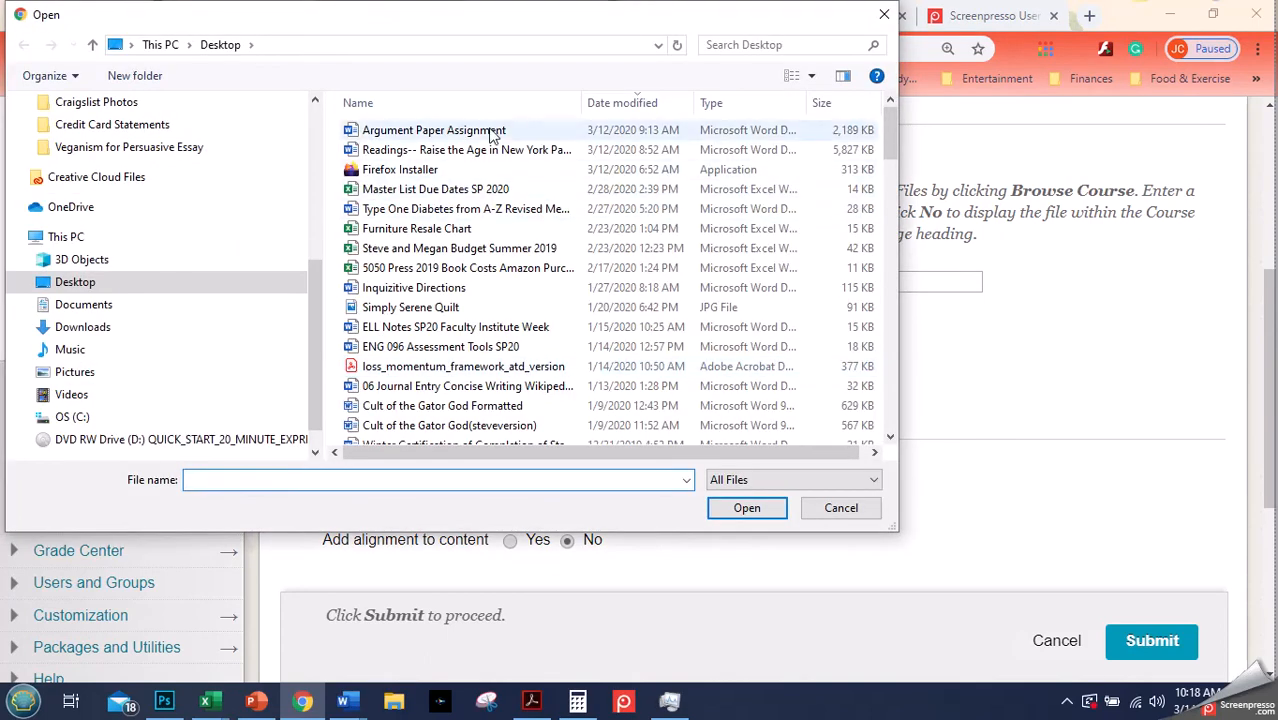
click(490, 132)
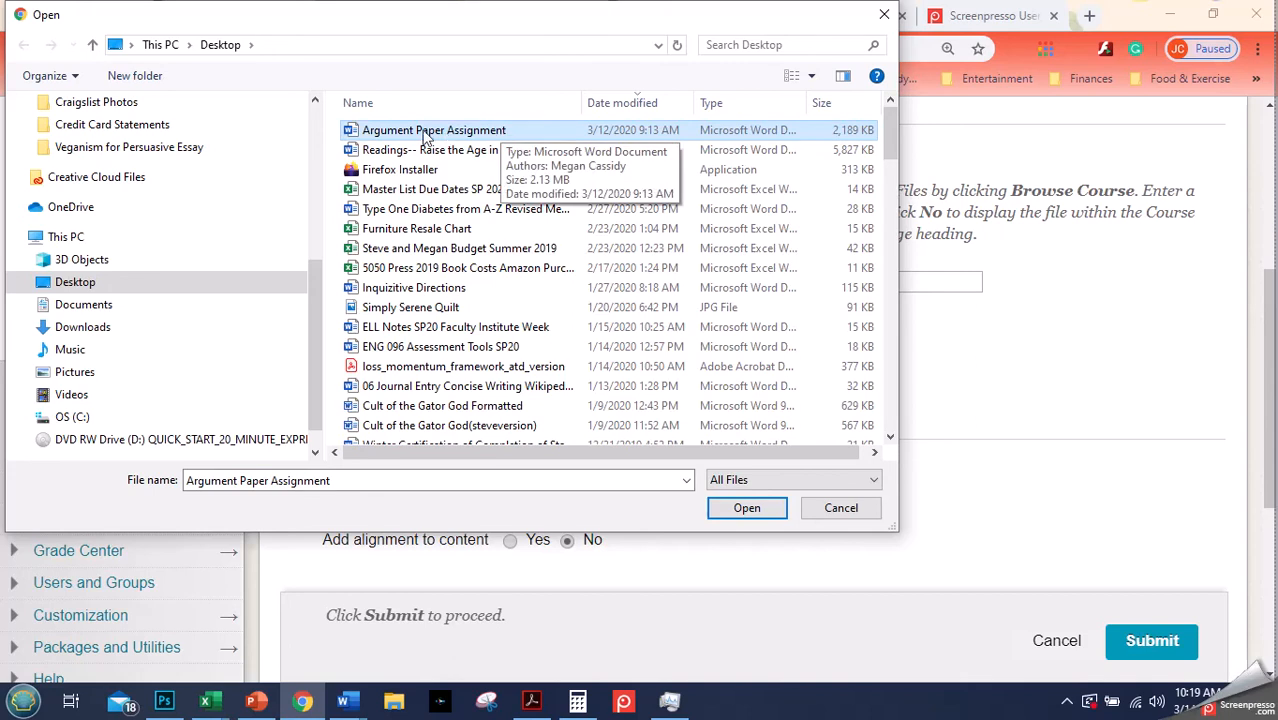
click(747, 509)
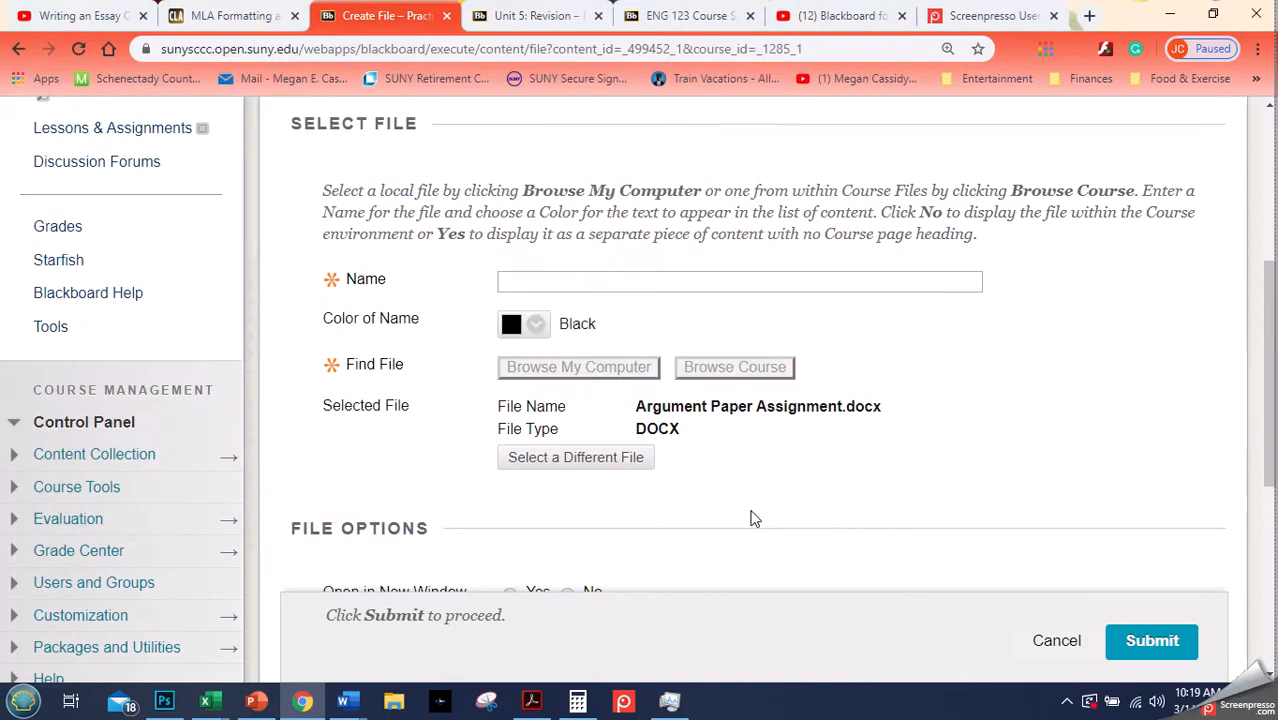
- Name the file item "Persuasive Essay Assignment Instructions" and submit it
click(580, 279)
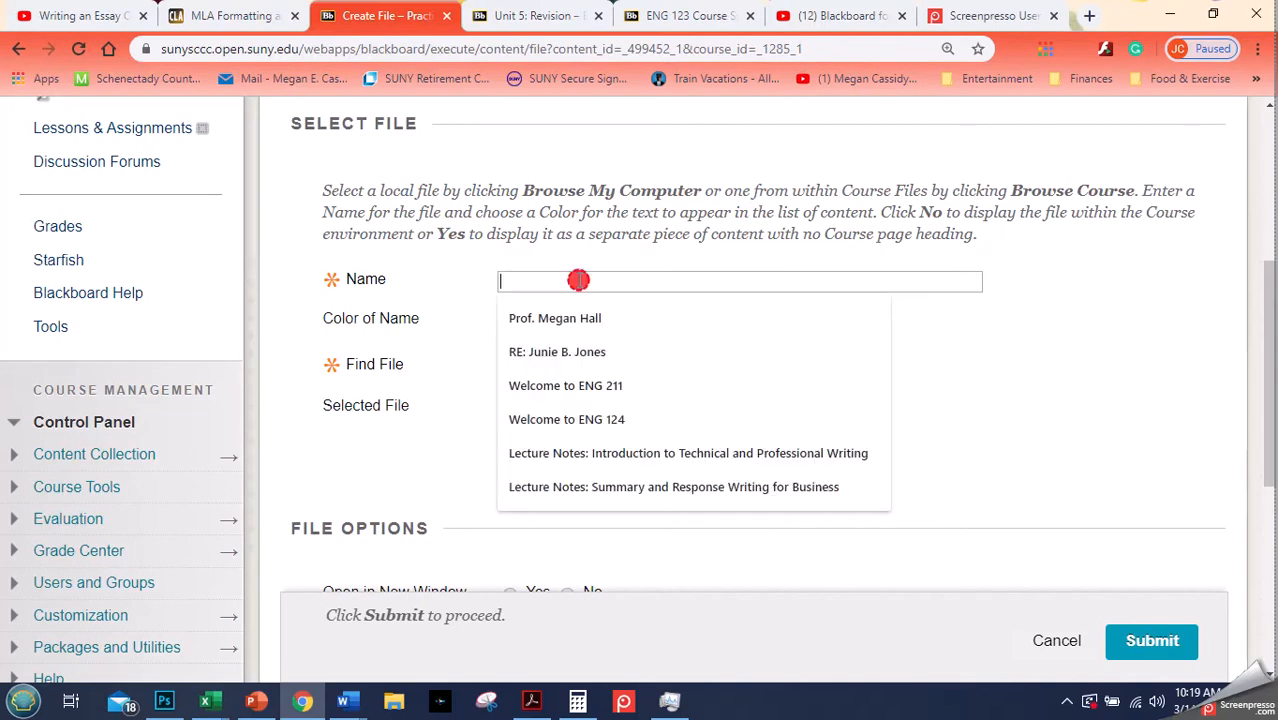
click(1106, 430)
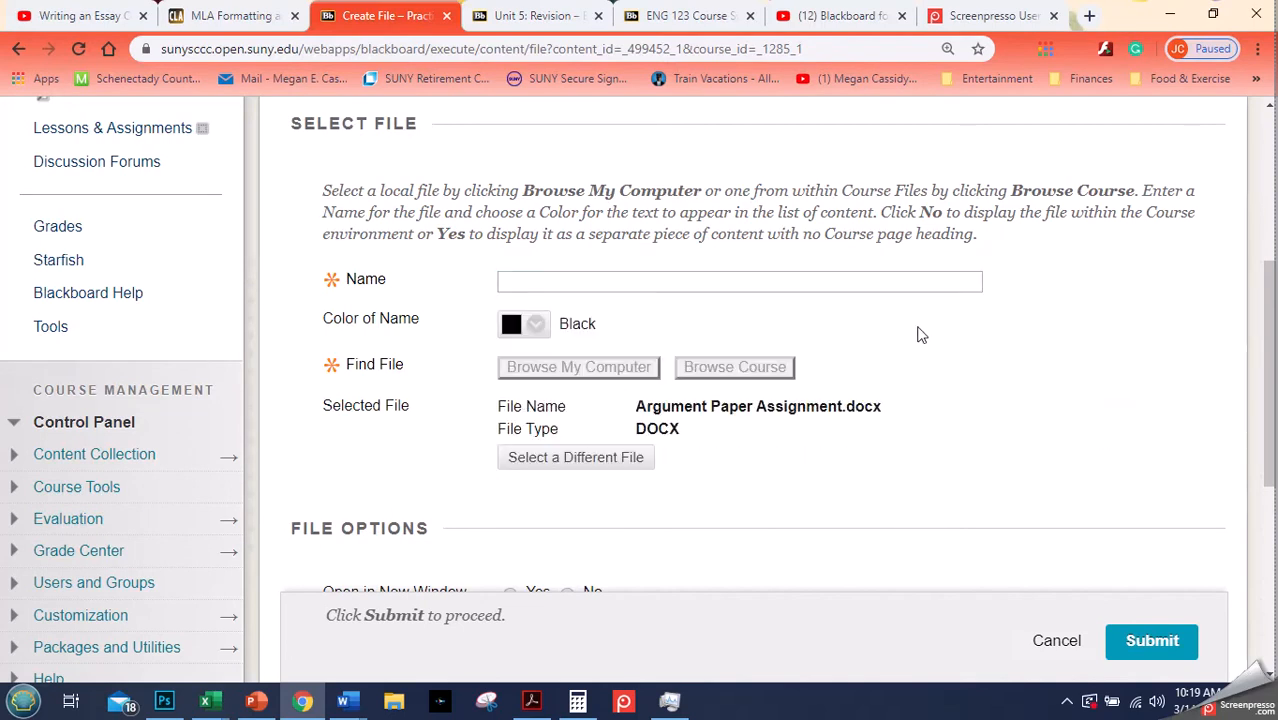
click(795, 284)
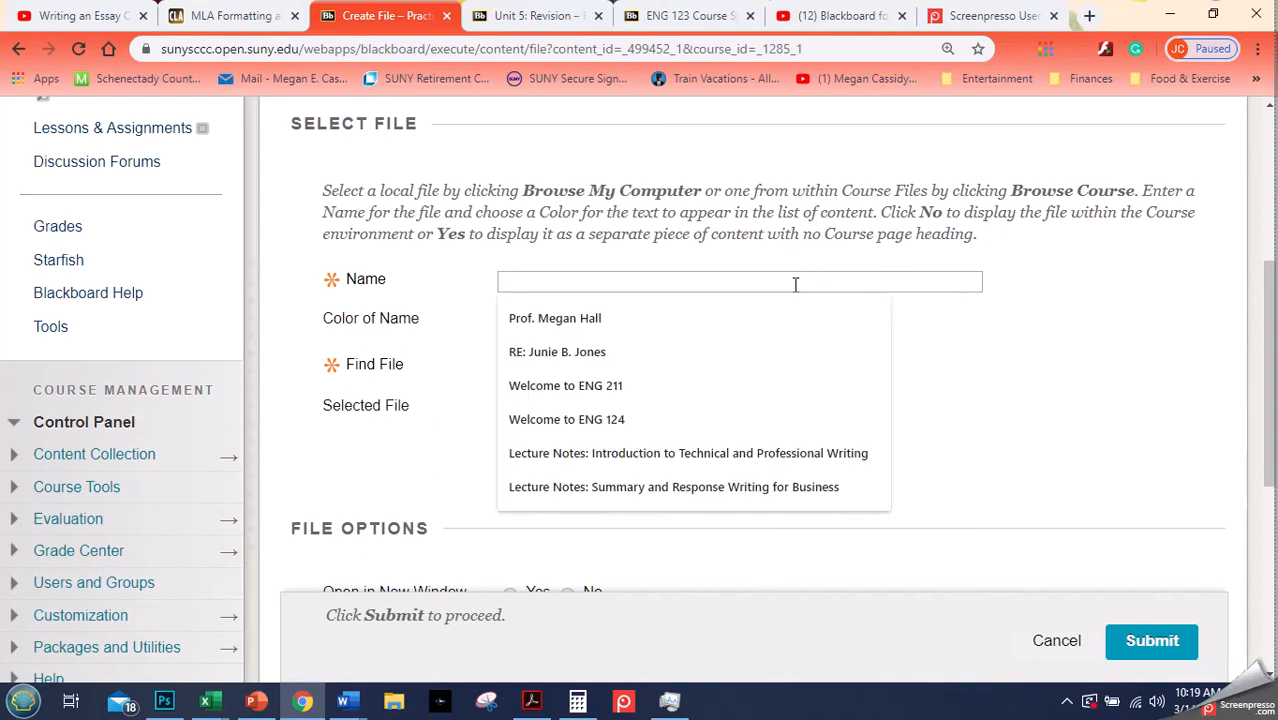
text(P)
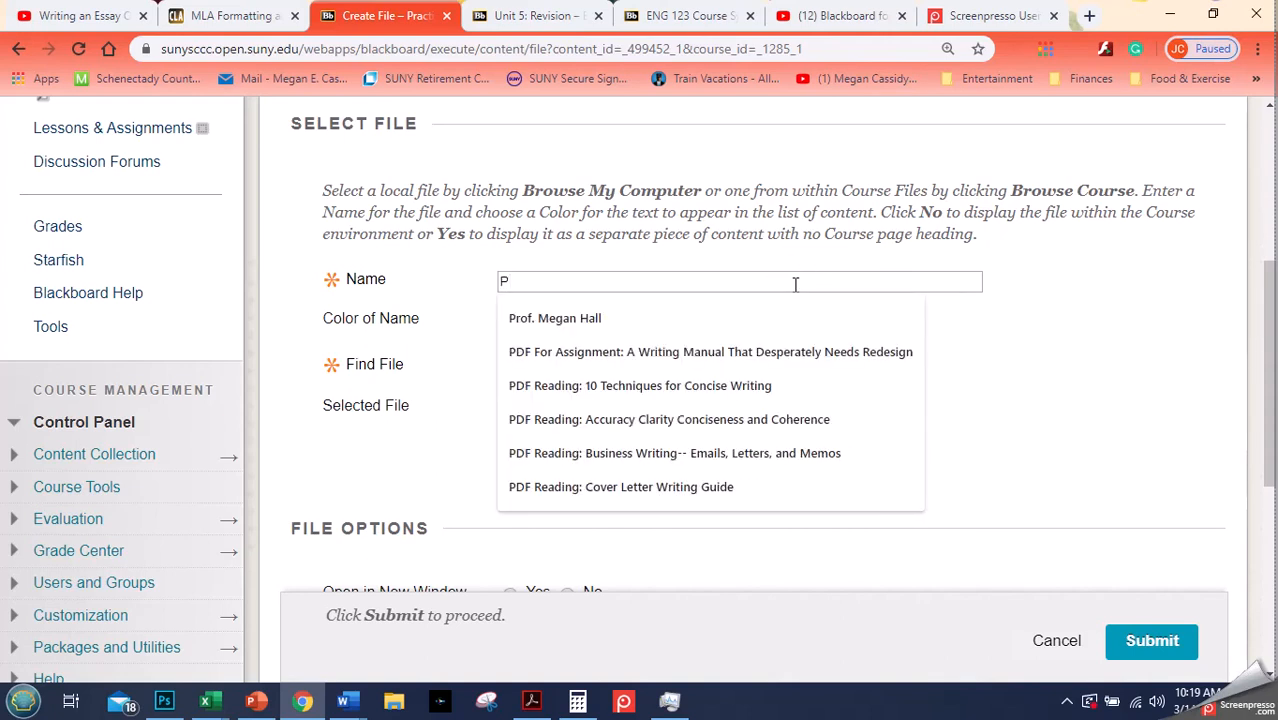
text(ersuasive)
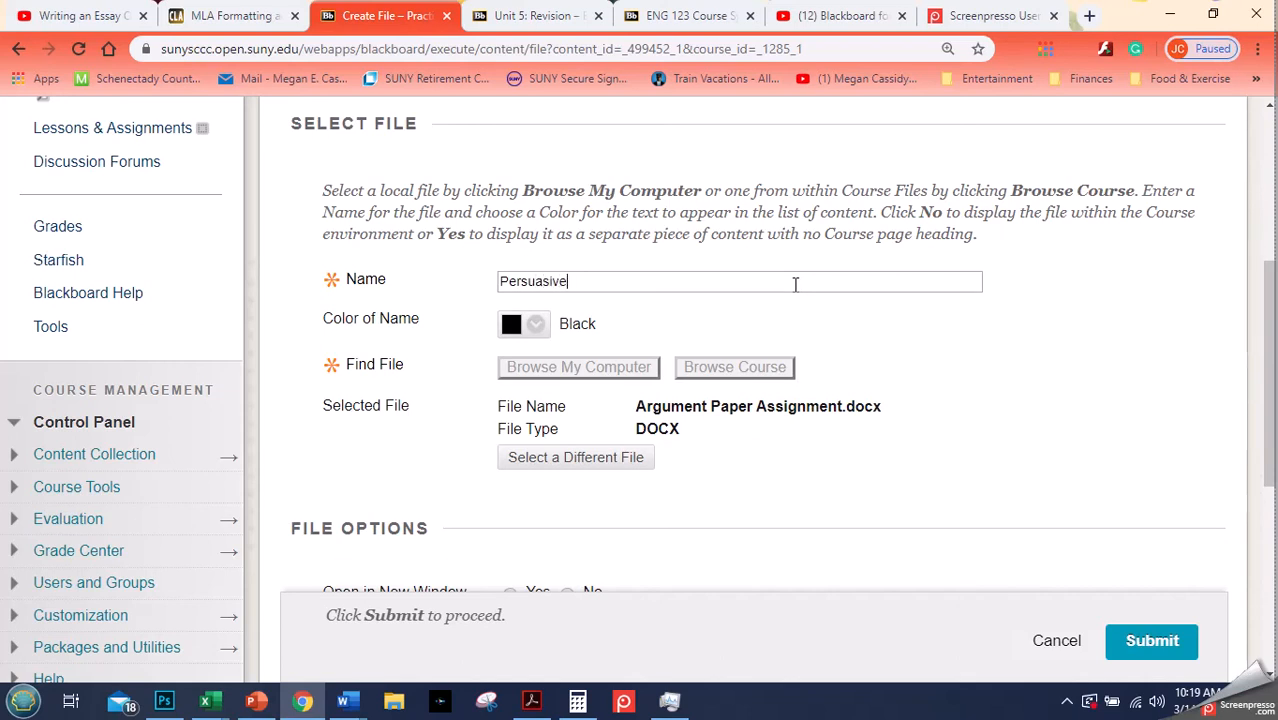
text( Essay Assignment Inst)
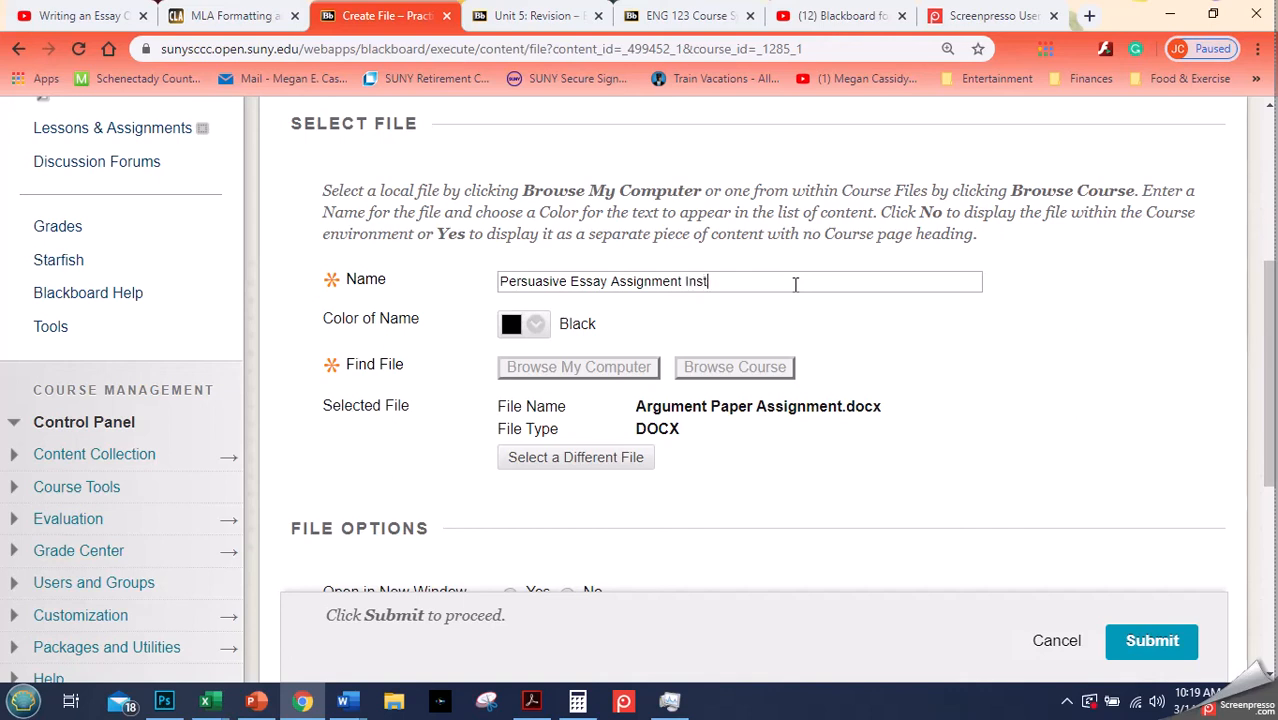
text(ructions)
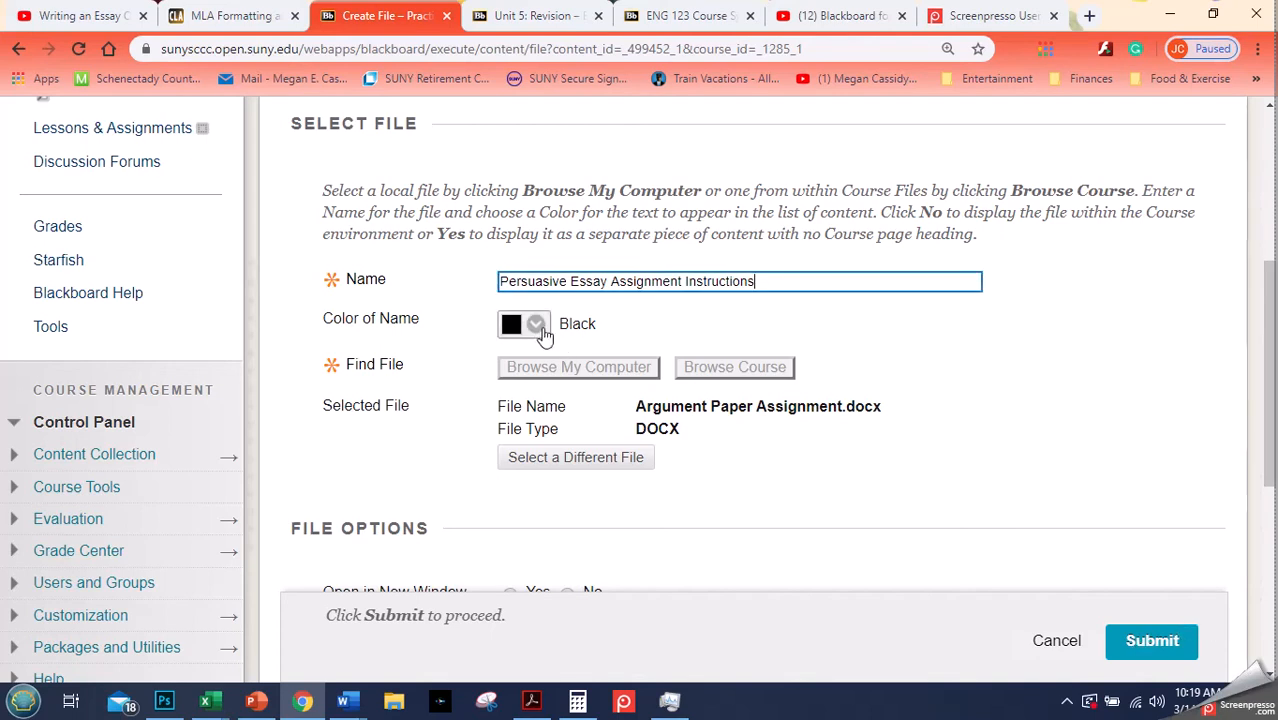
click(1153, 645)
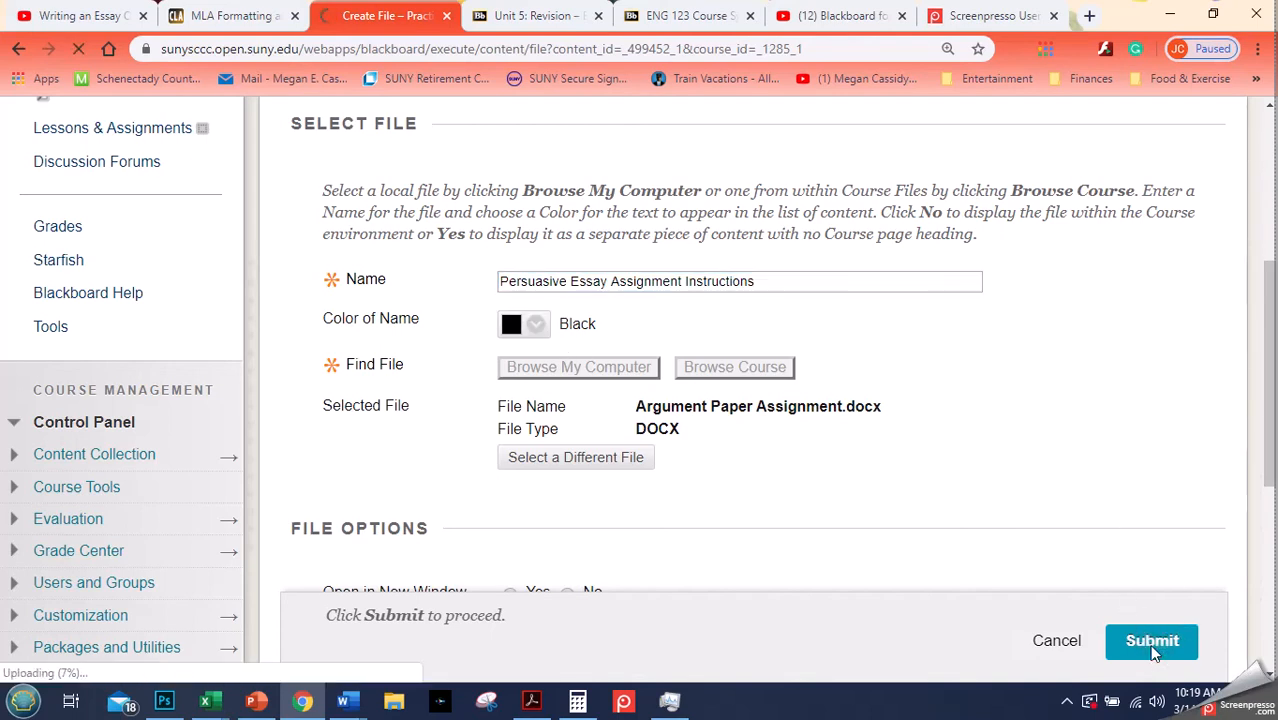
- Scroll the Unit 1 page to check the new assignment-instructions item and dismiss the success message
drag(1274, 418, 1274, 575)
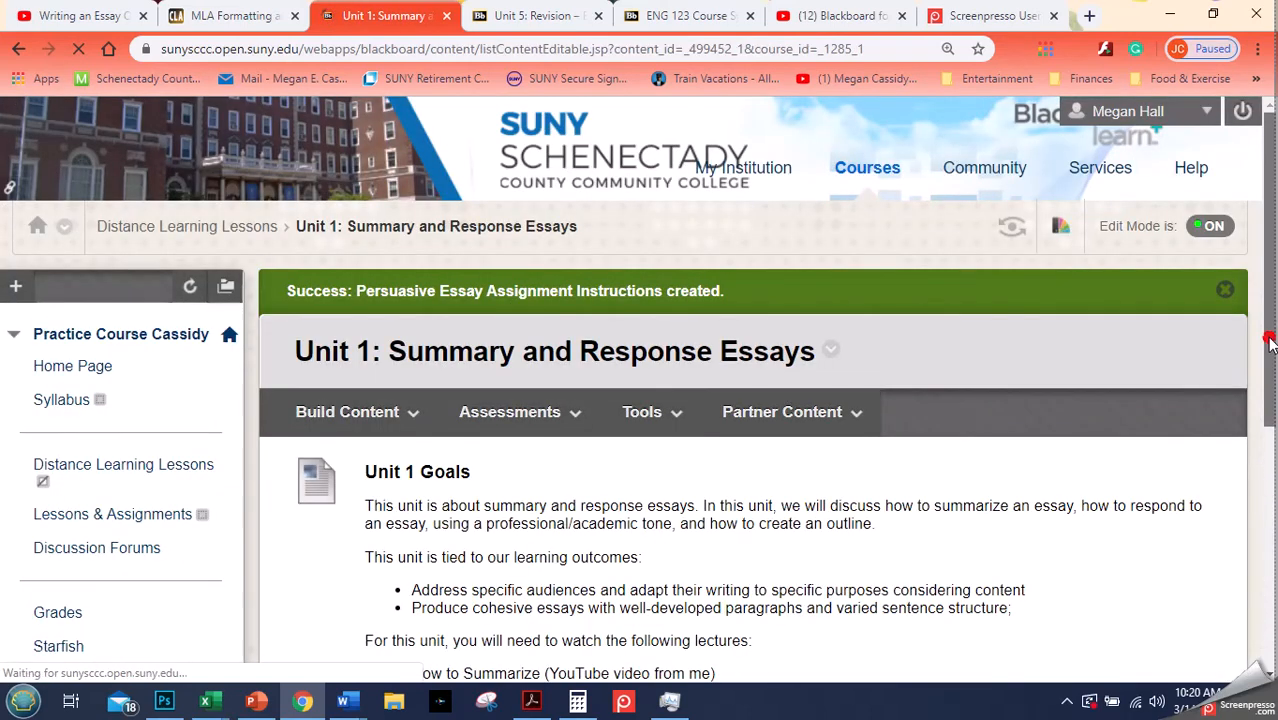
drag(1270, 343, 1272, 598)
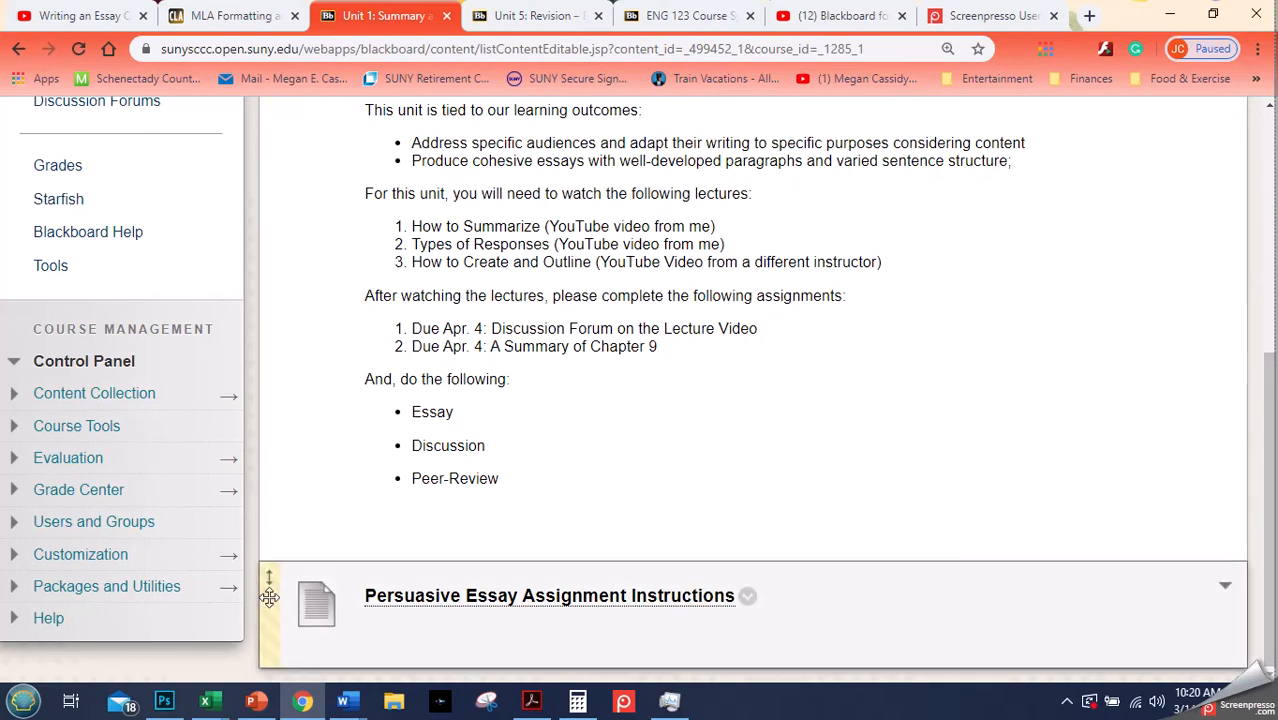
drag(1270, 478, 1257, 262)
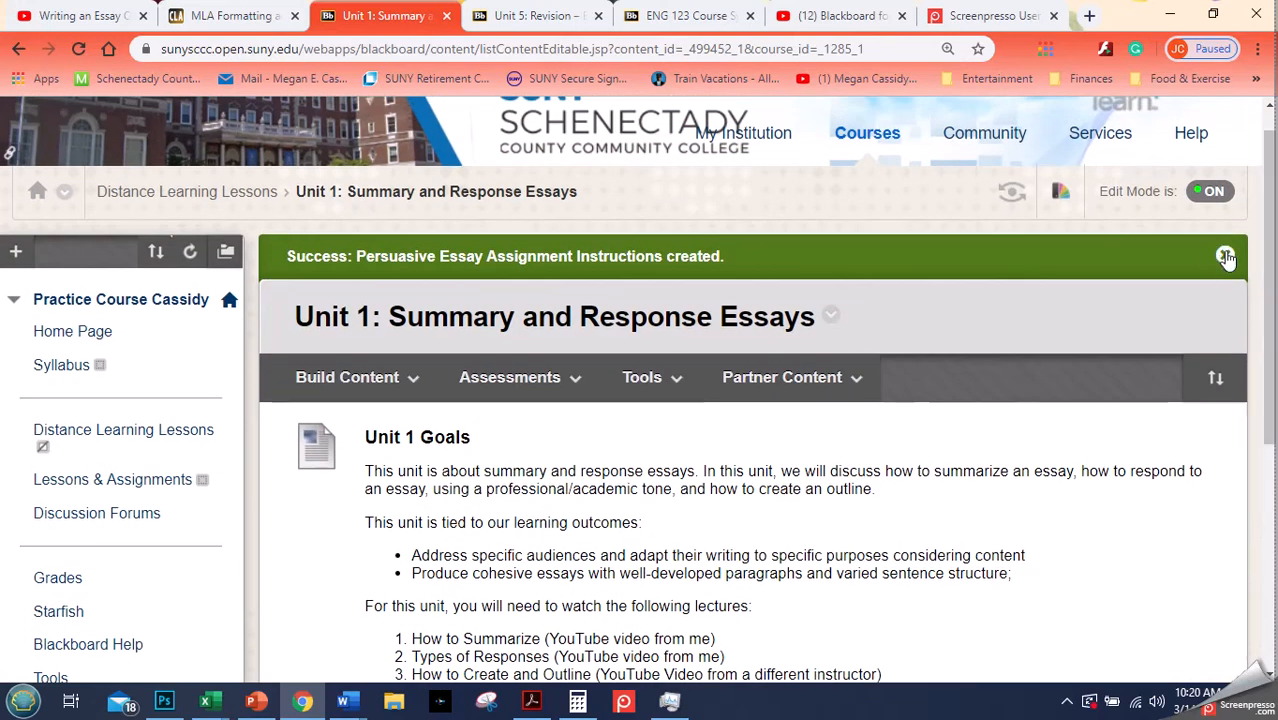
click(1225, 255)
- Create a new File item and attach 01 Child Development and Books an Overview from the Winter 2019-2020 Lecture Notes folder
click(385, 336)
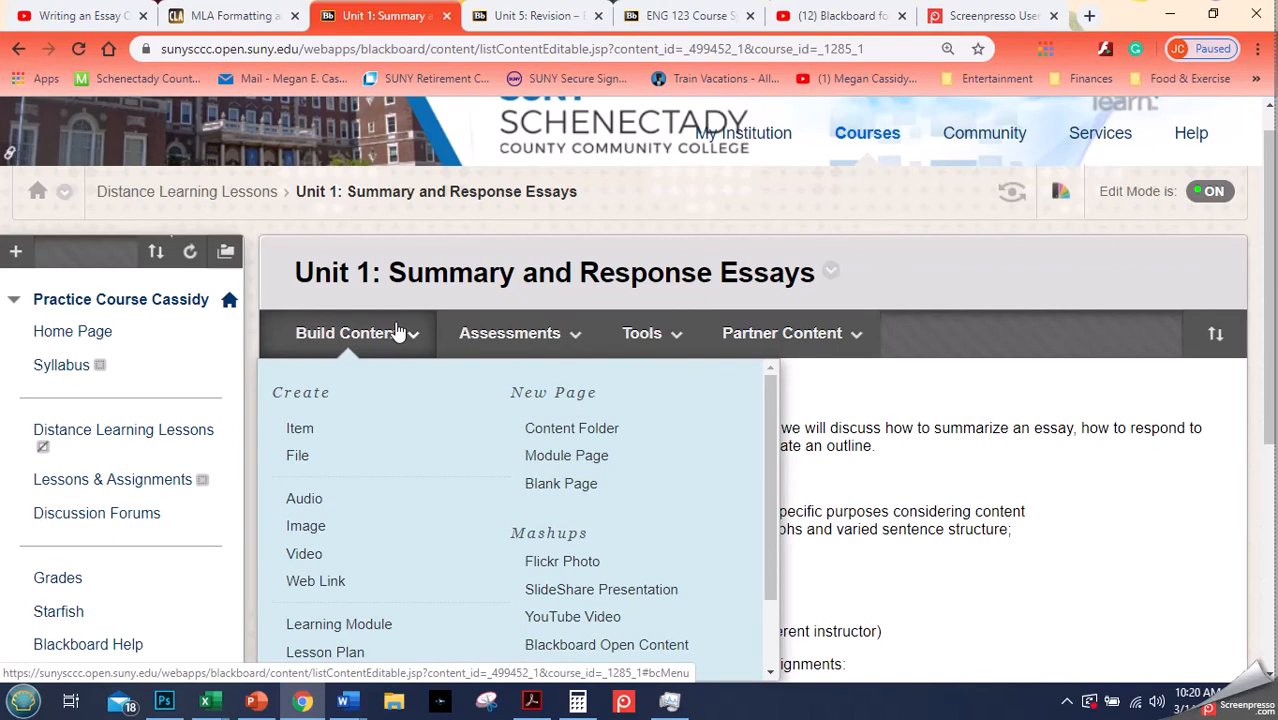
click(297, 456)
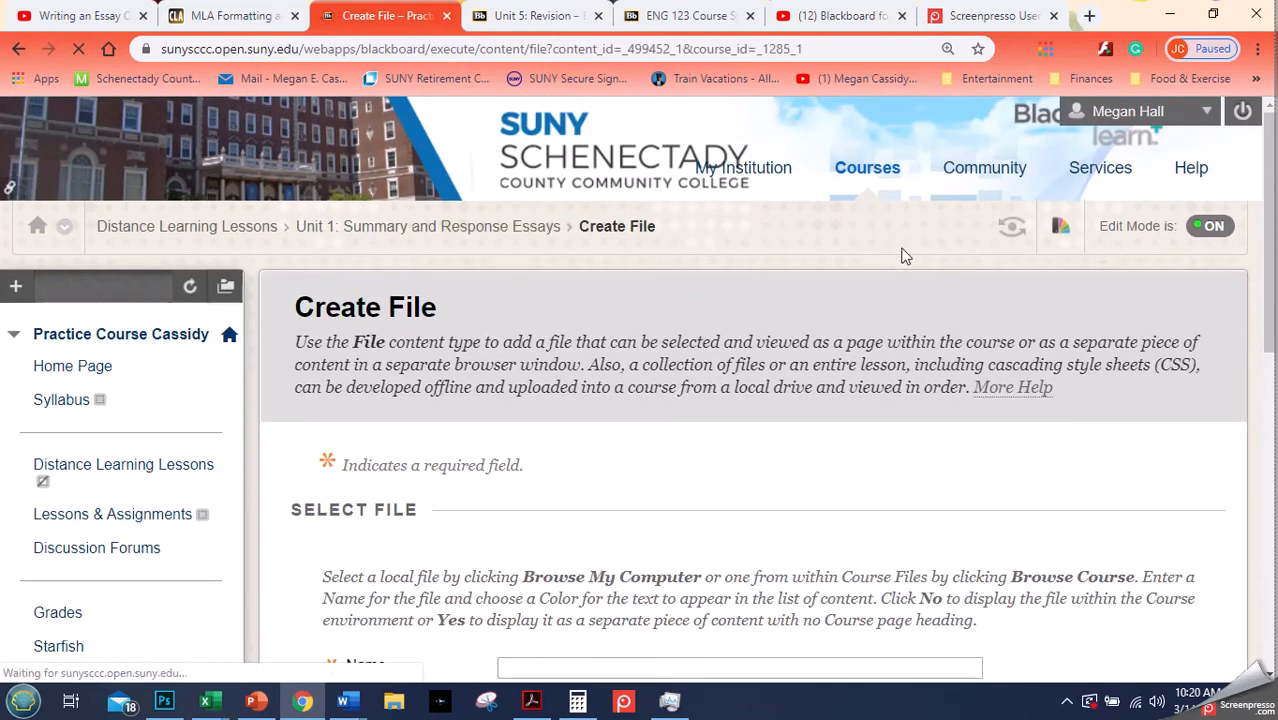
drag(1262, 195, 1260, 358)
click(589, 355)
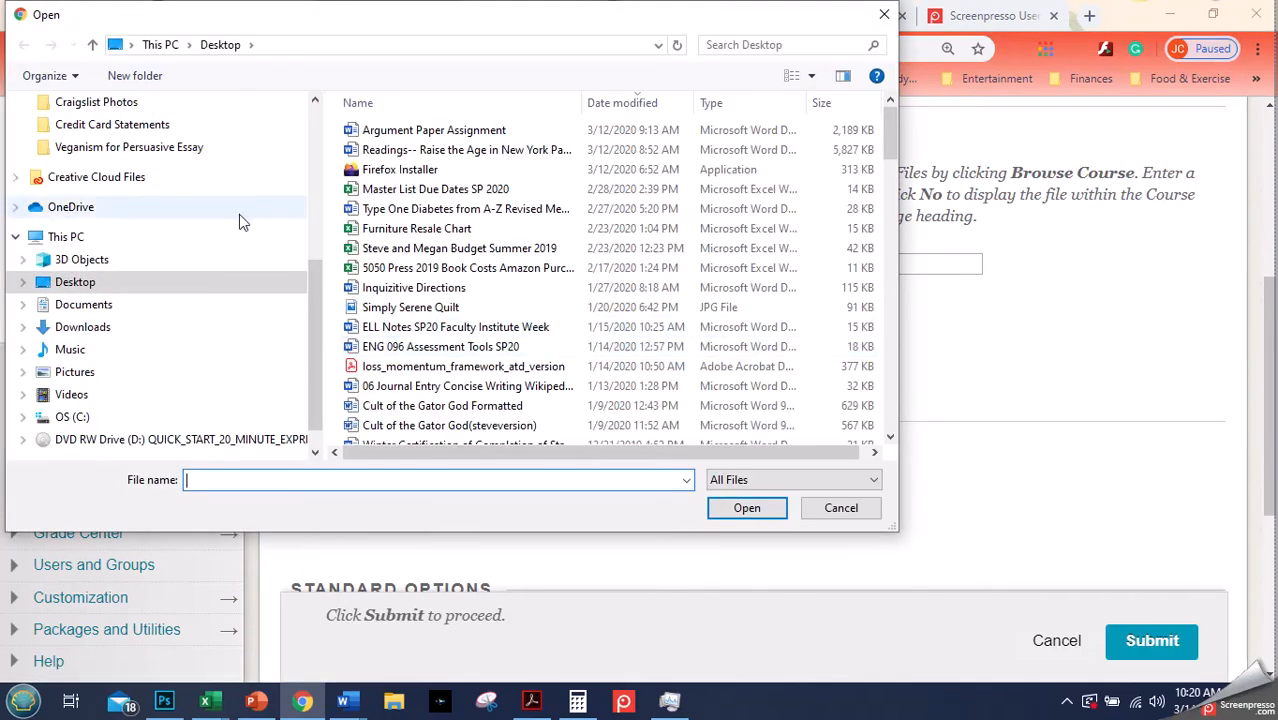
drag(321, 296, 325, 155)
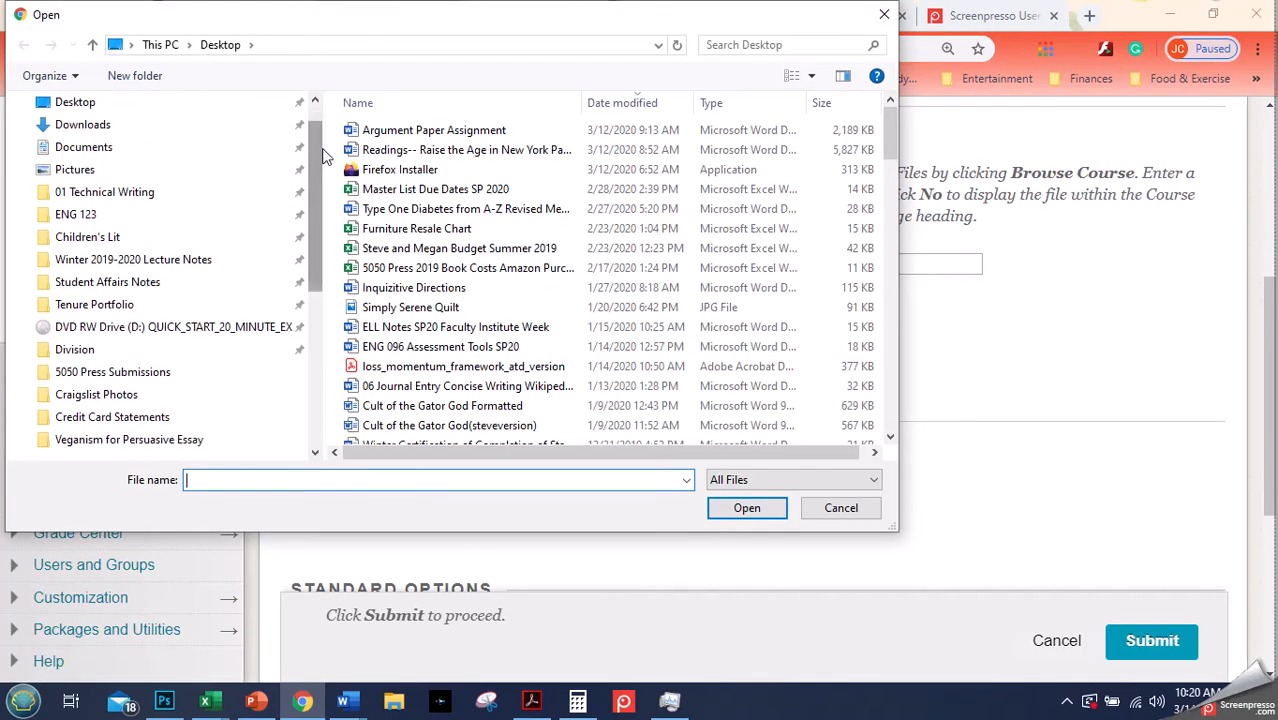
click(148, 262)
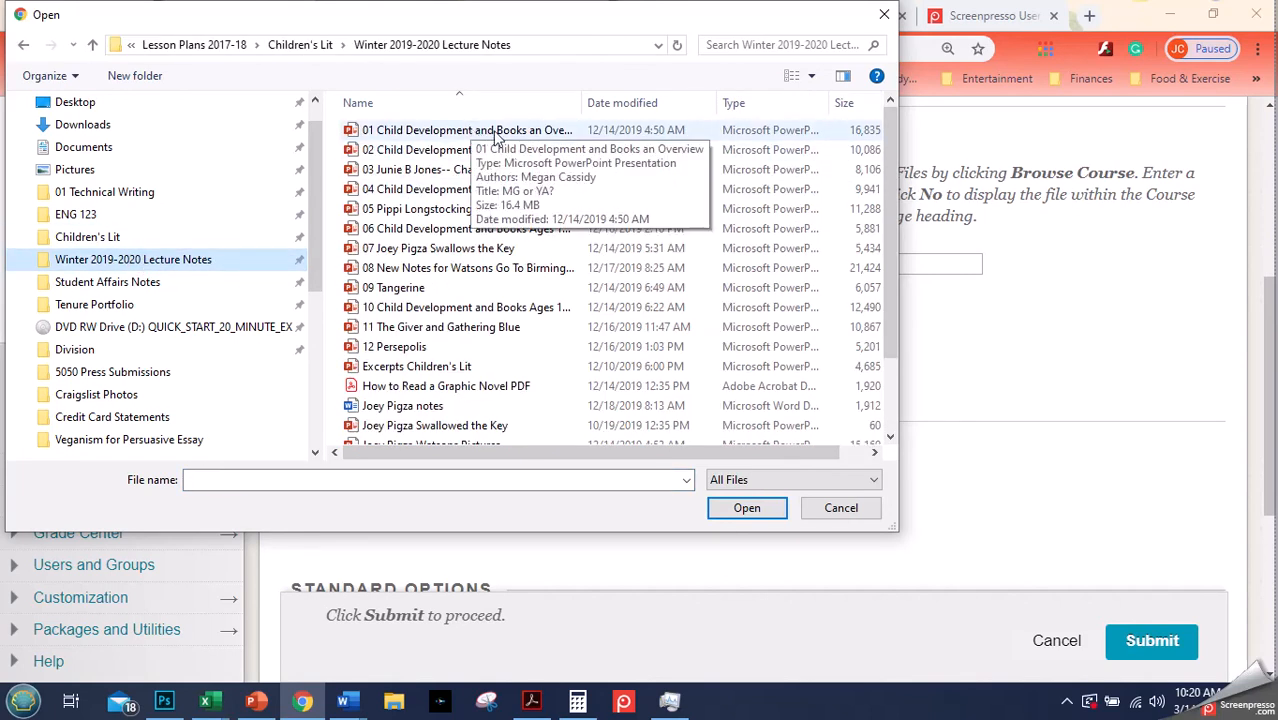
click(497, 131)
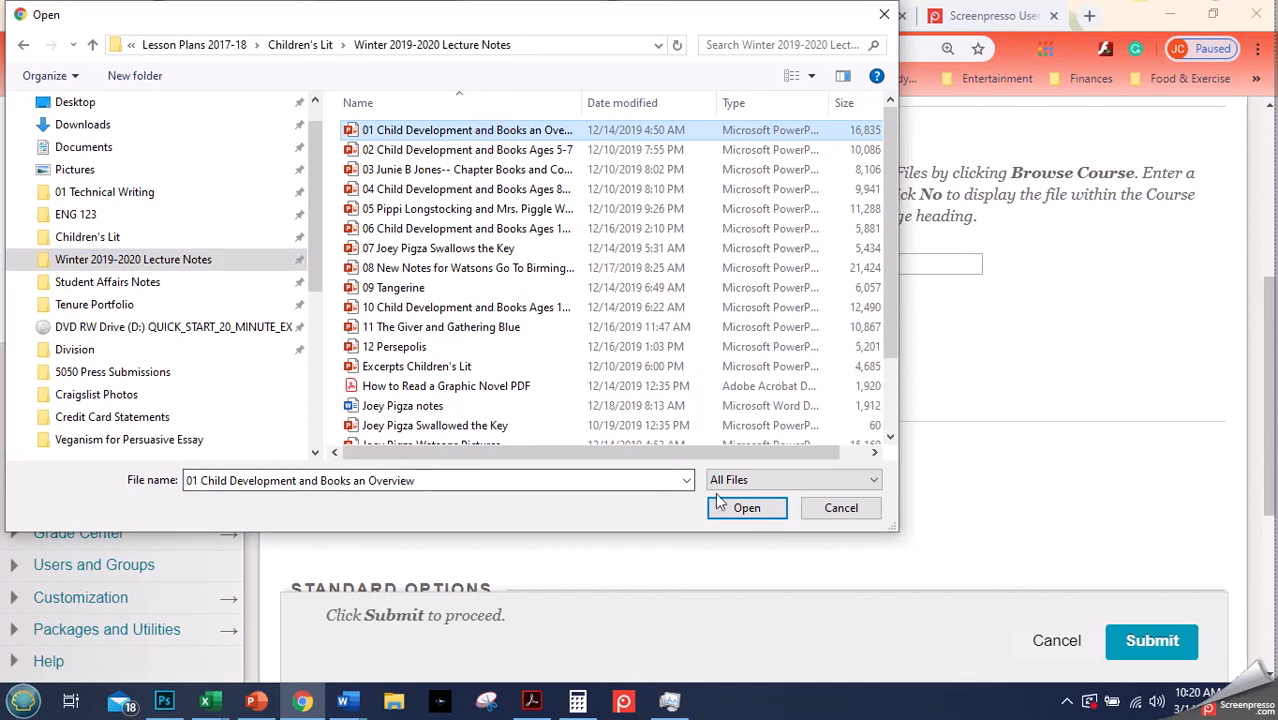
click(746, 508)
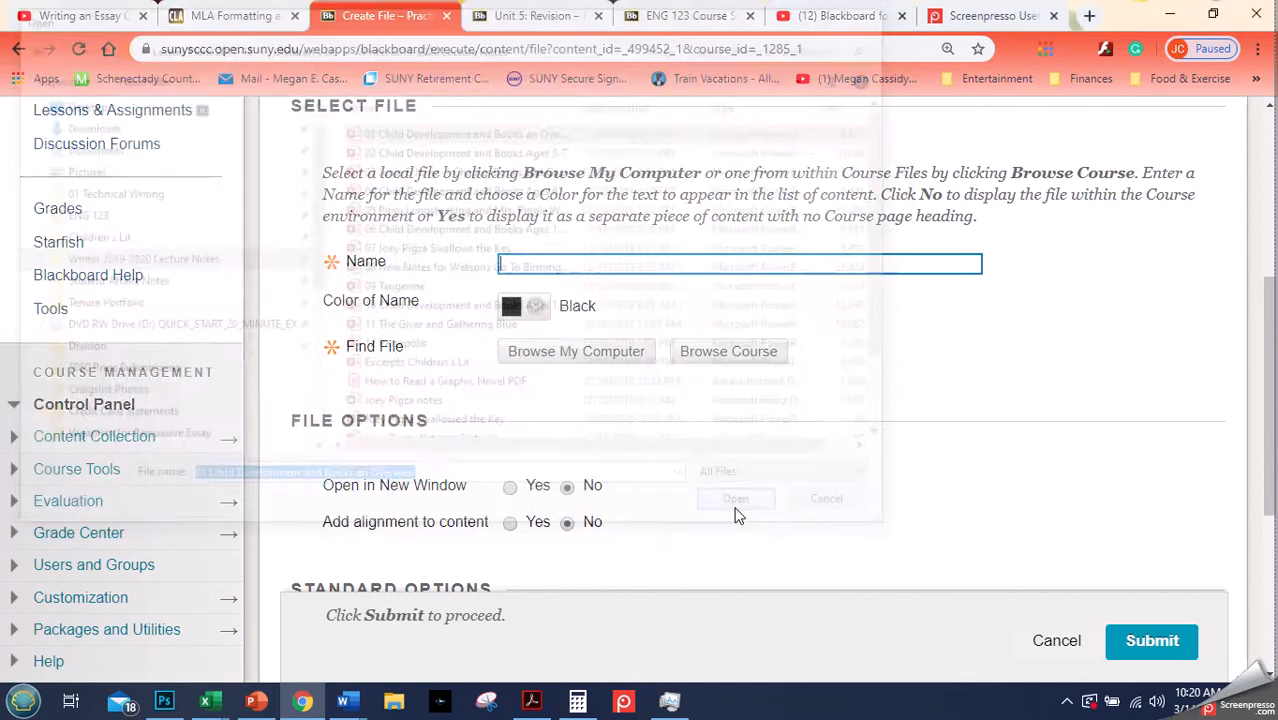
- Name the file item "Lecture Notes: Child Development"
click(588, 262)
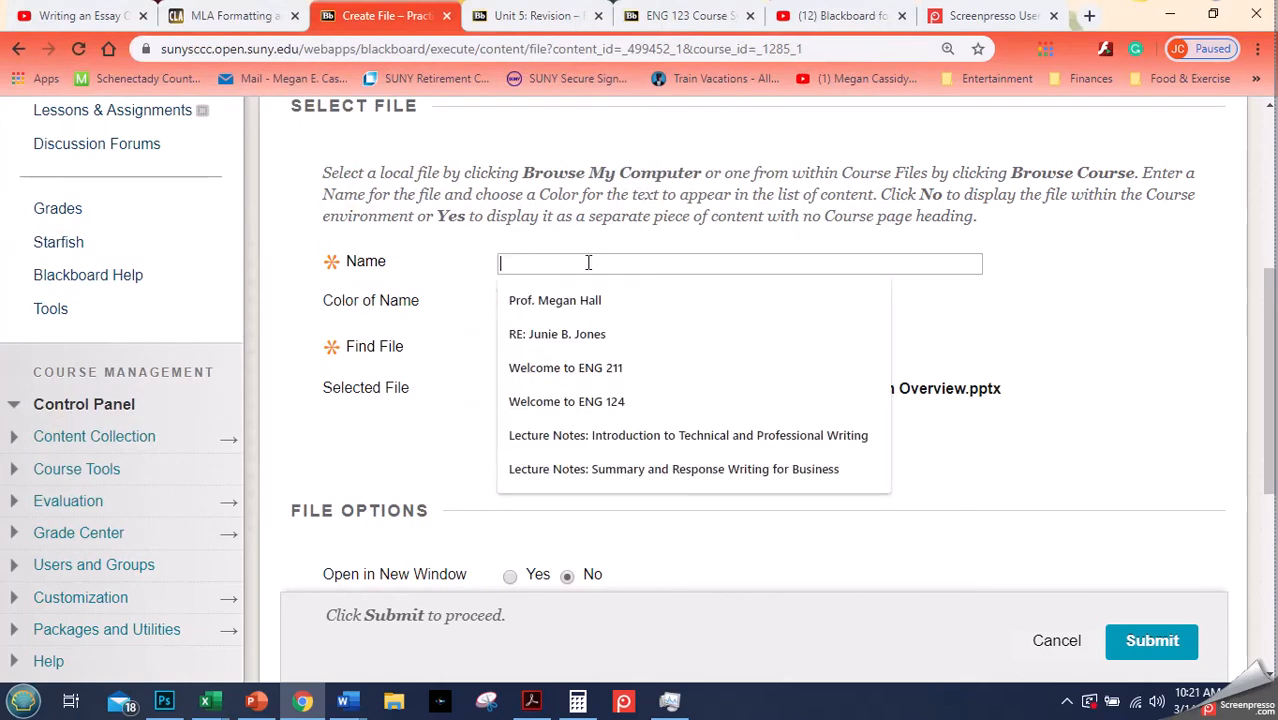
text(Lecture )
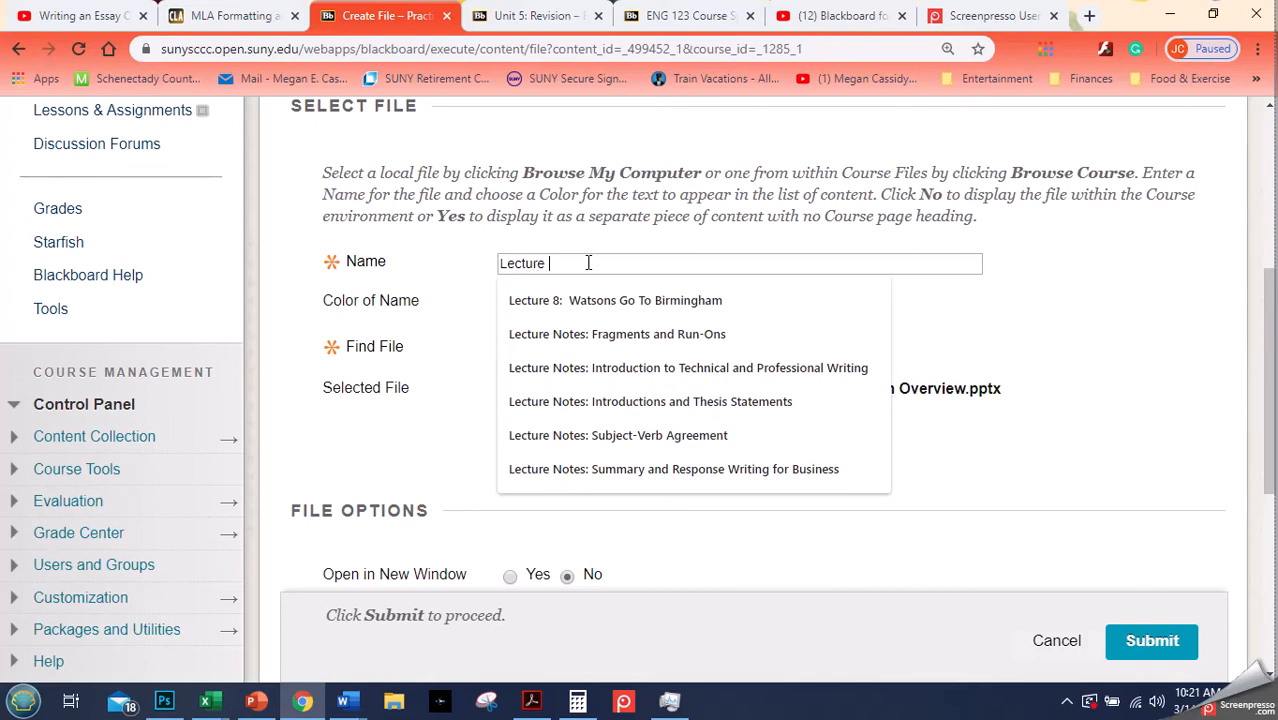
text(Notes)
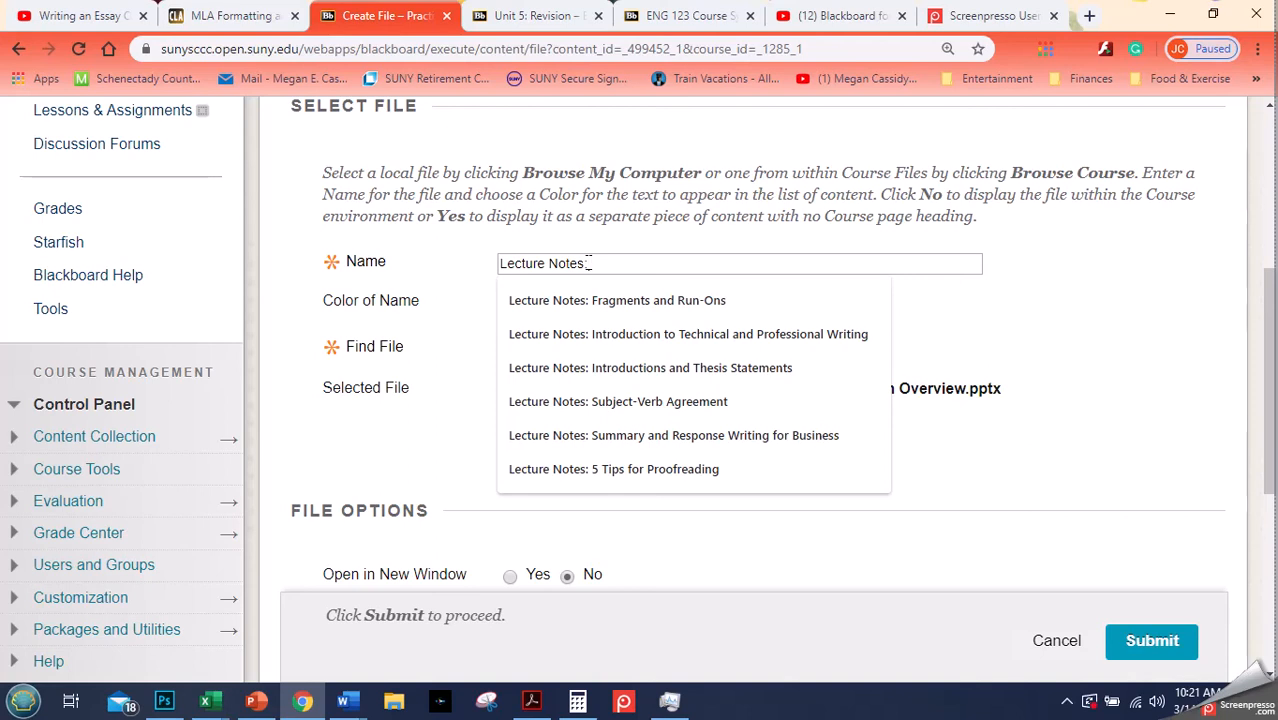
text(: Chi)
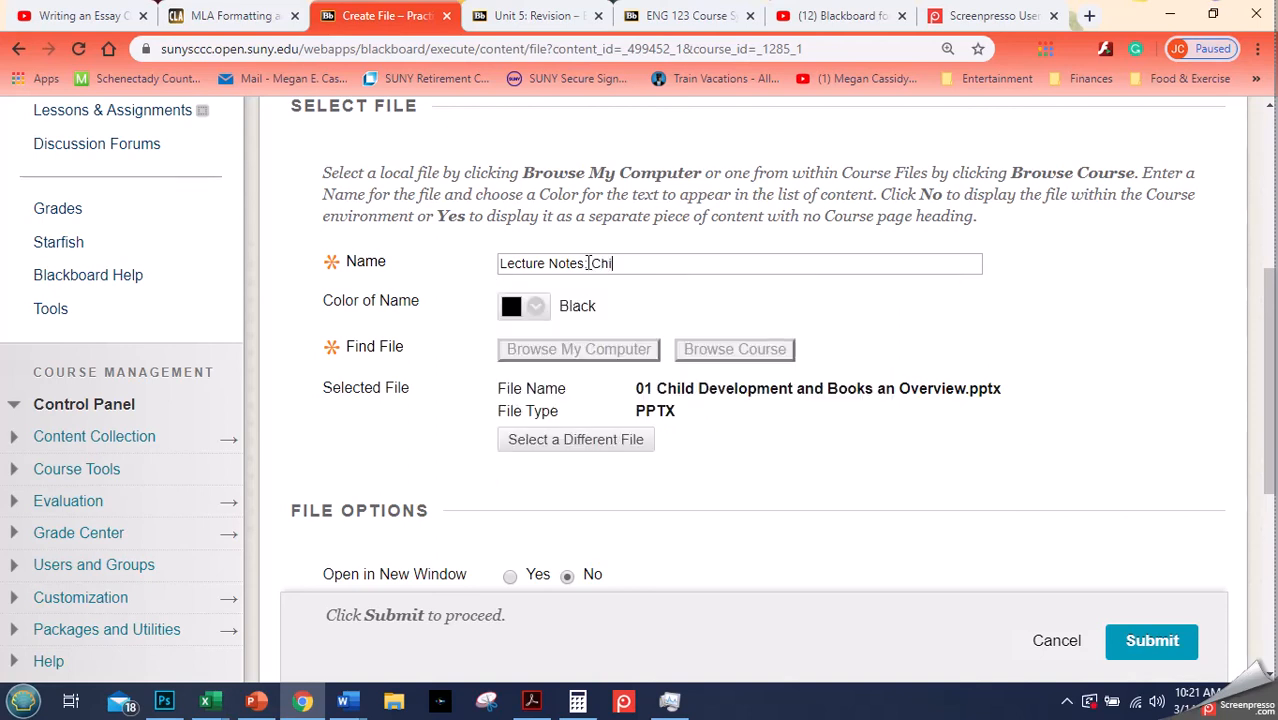
text(ld Development)
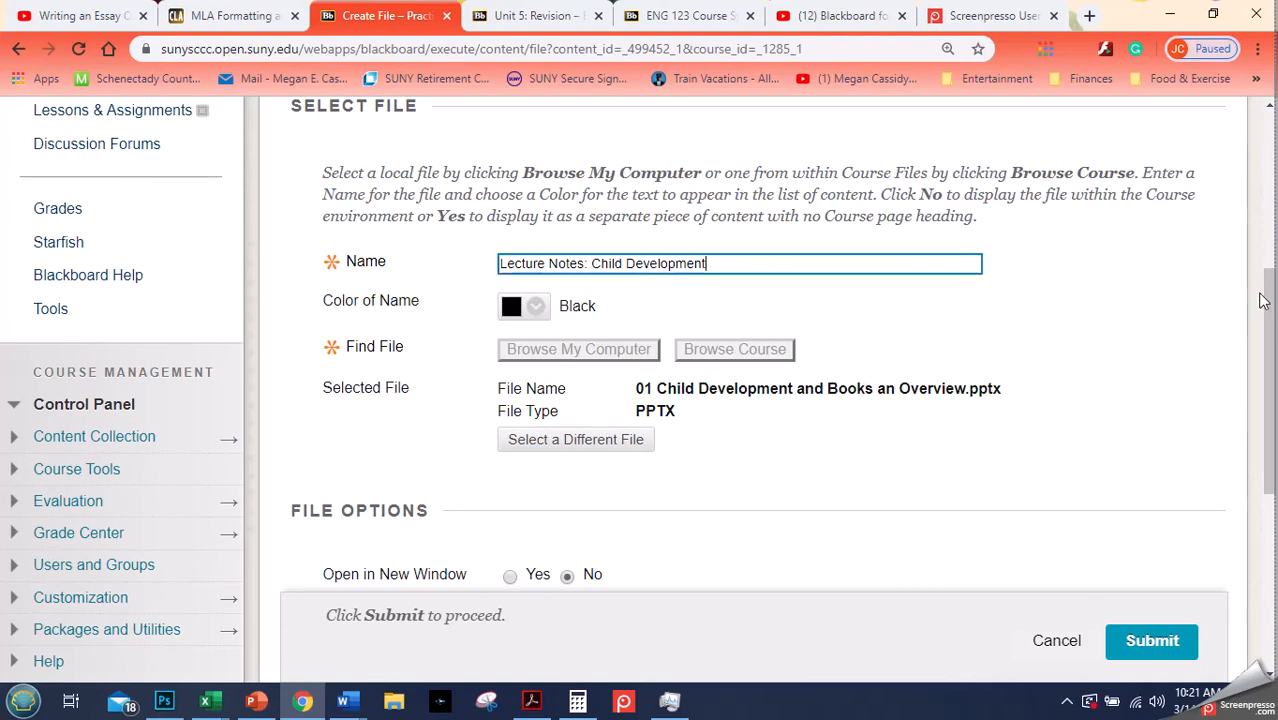
- Turn on tracking the number of views for the file item and submit it
drag(1271, 327, 1254, 510)
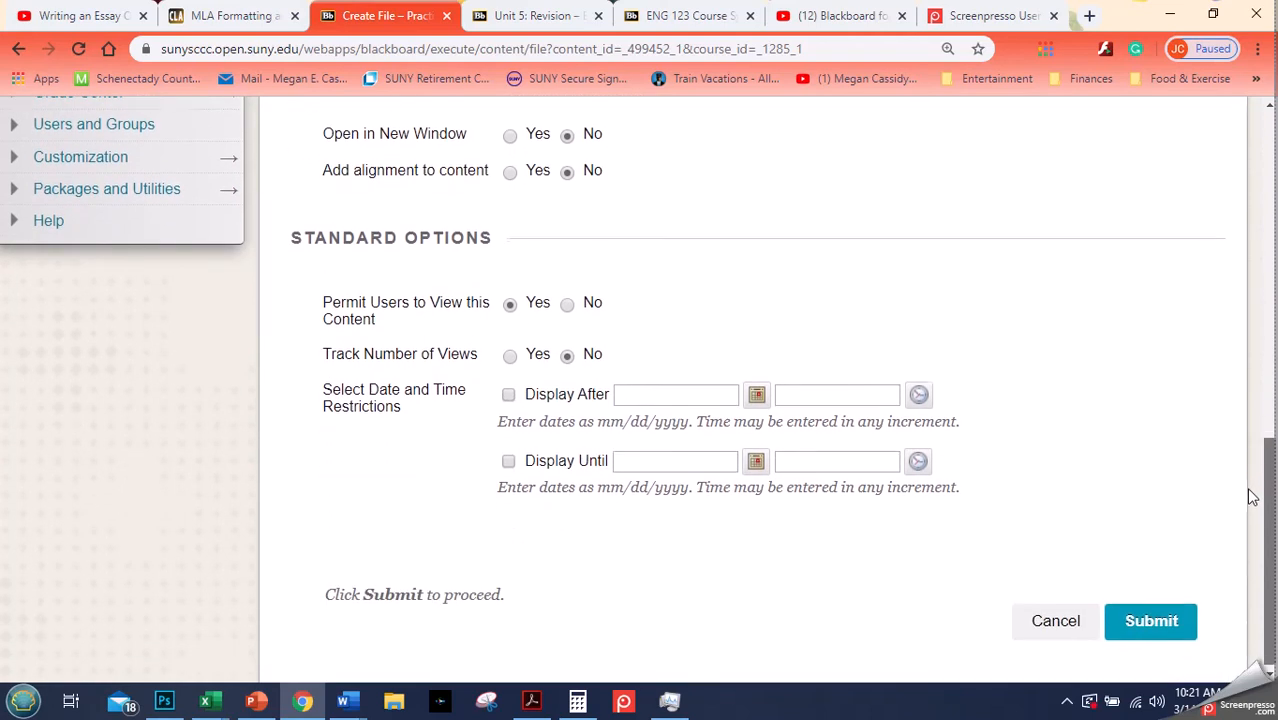
click(511, 357)
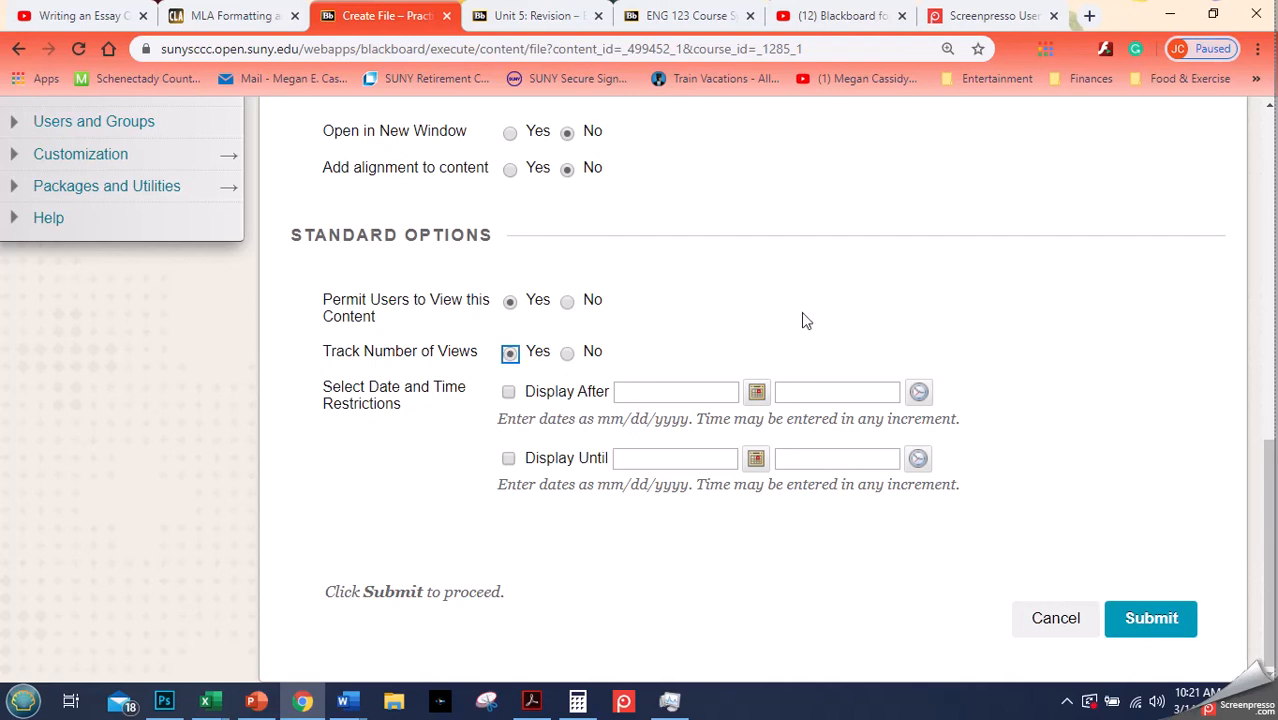
click(1178, 624)
click(1178, 624)
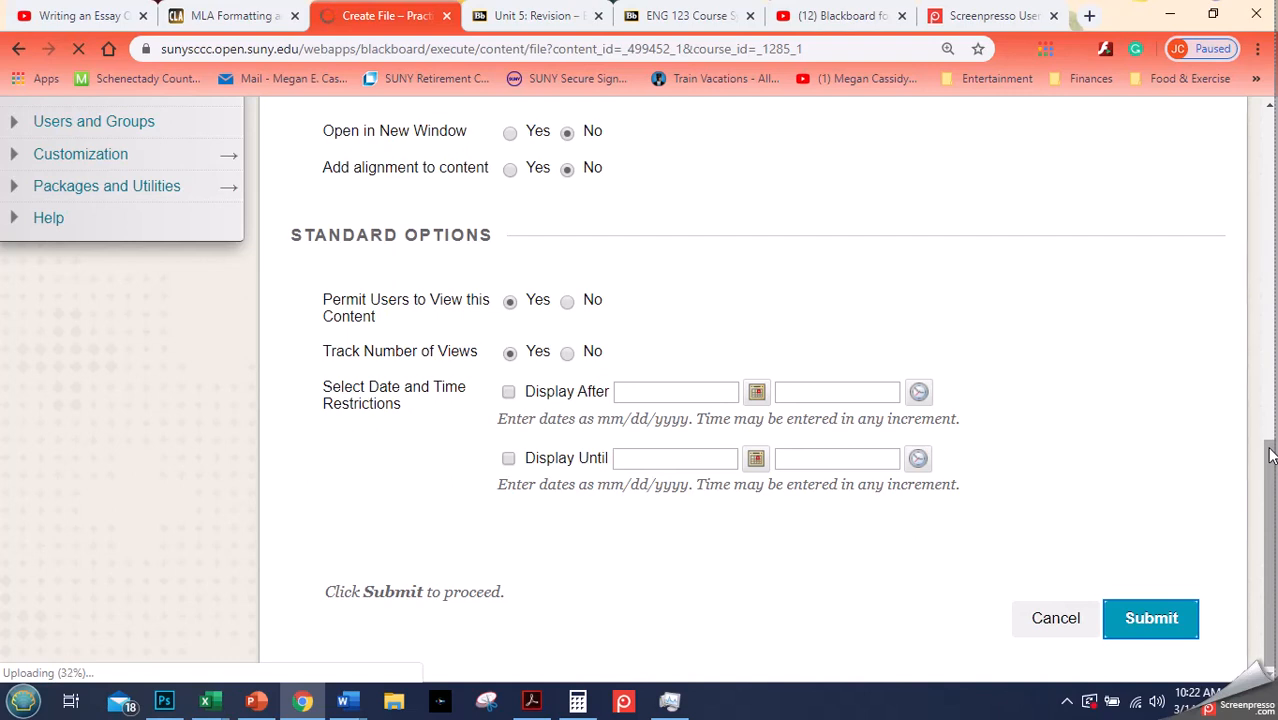
drag(1270, 455, 1269, 120)
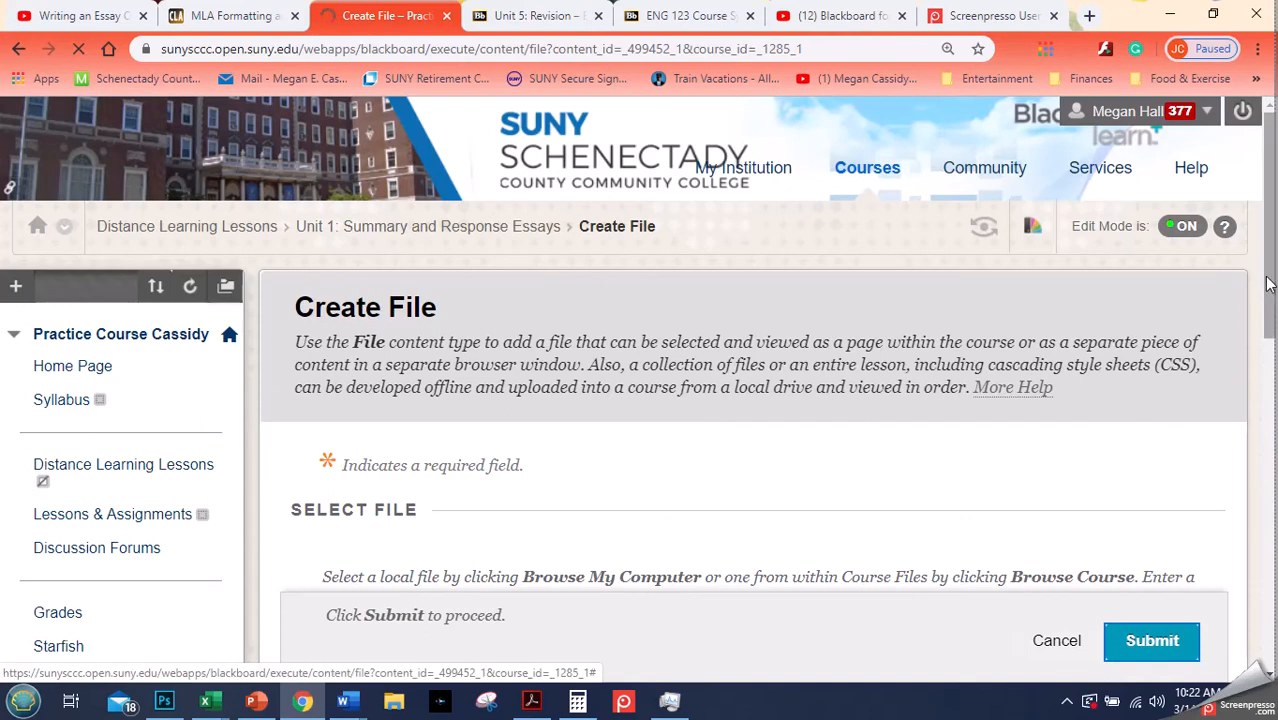
drag(1270, 280, 1215, 436)
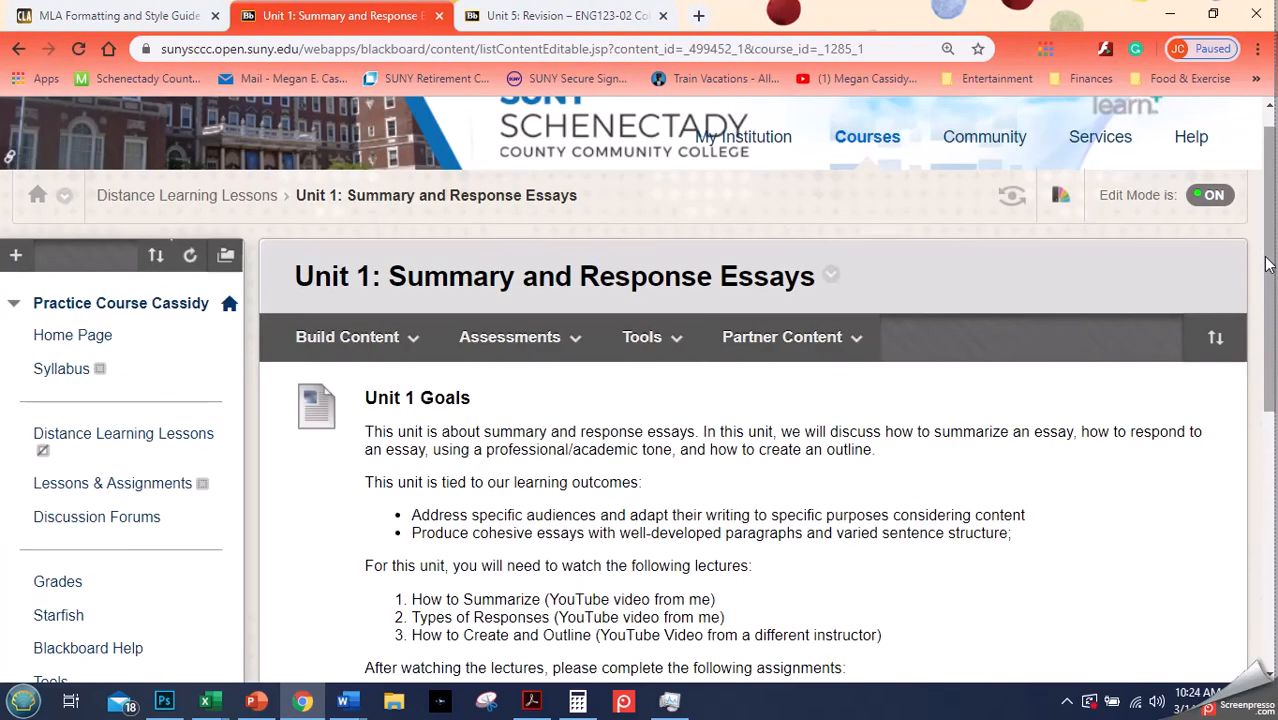
- Open the options menu of the Lecture Notes: Child Development item to review its choices
drag(1268, 263, 1266, 548)
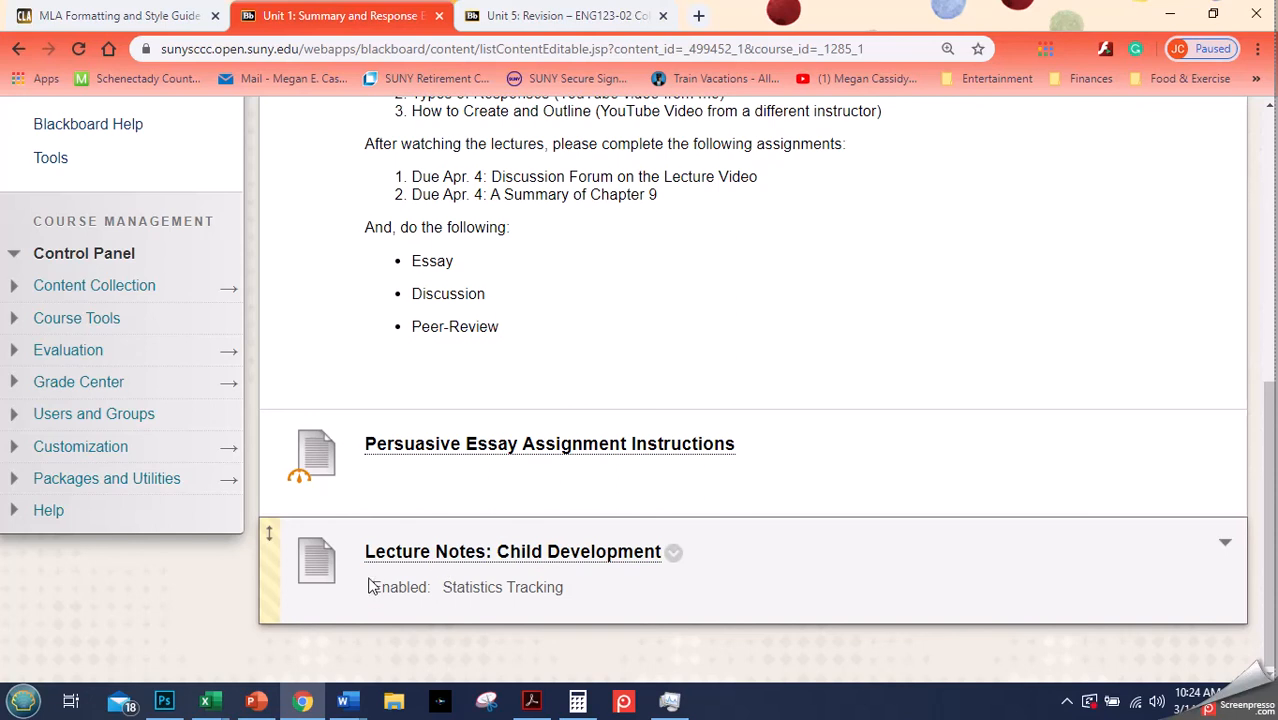
click(676, 555)
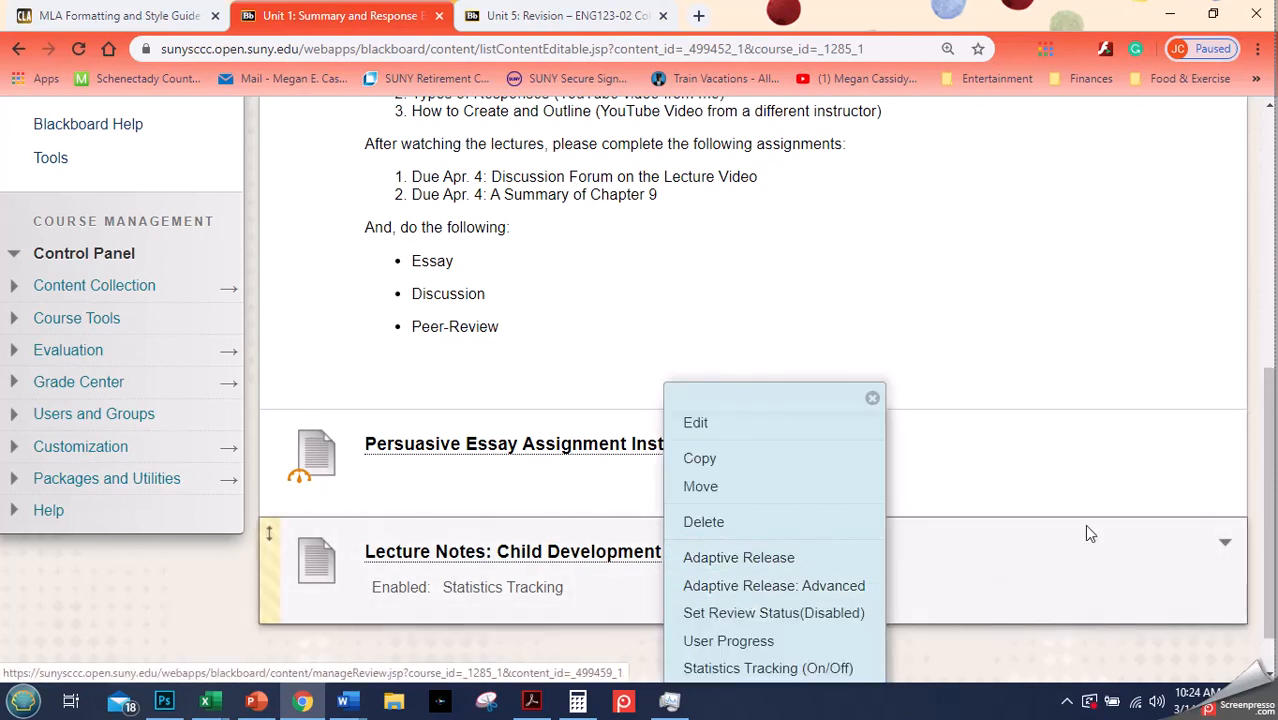
scroll(1259, 516, down, 2)
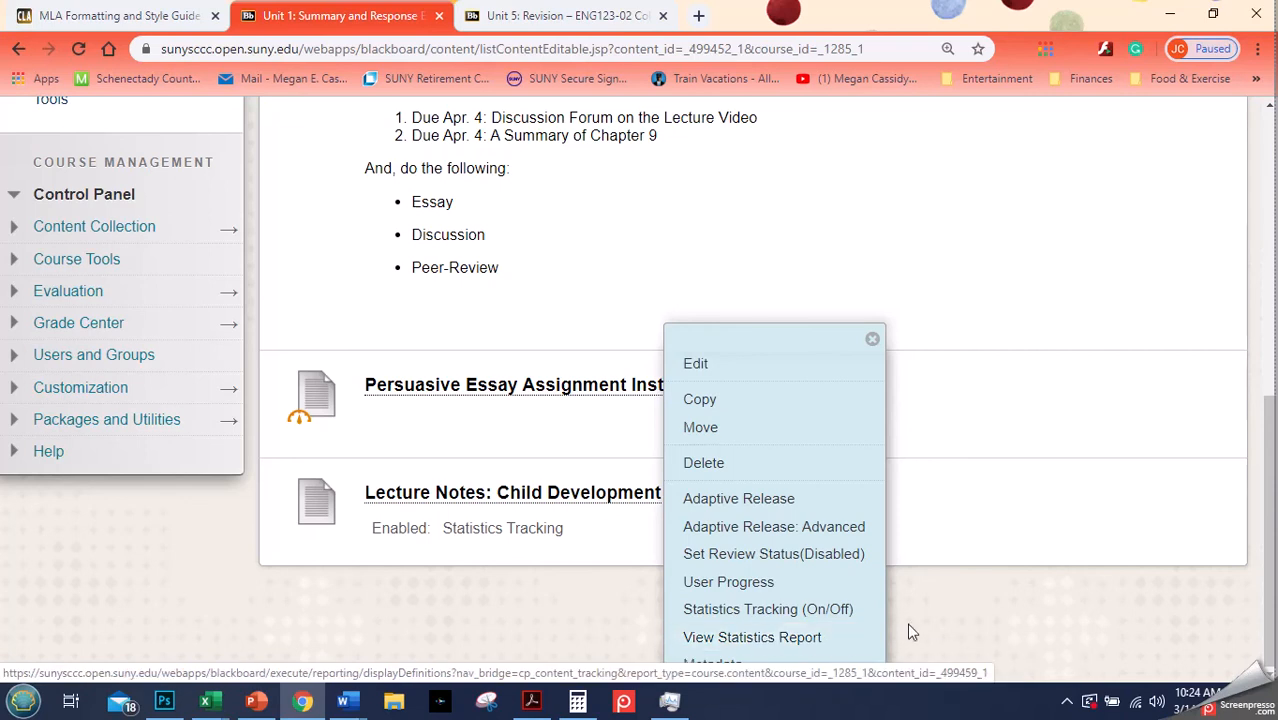
click(936, 620)
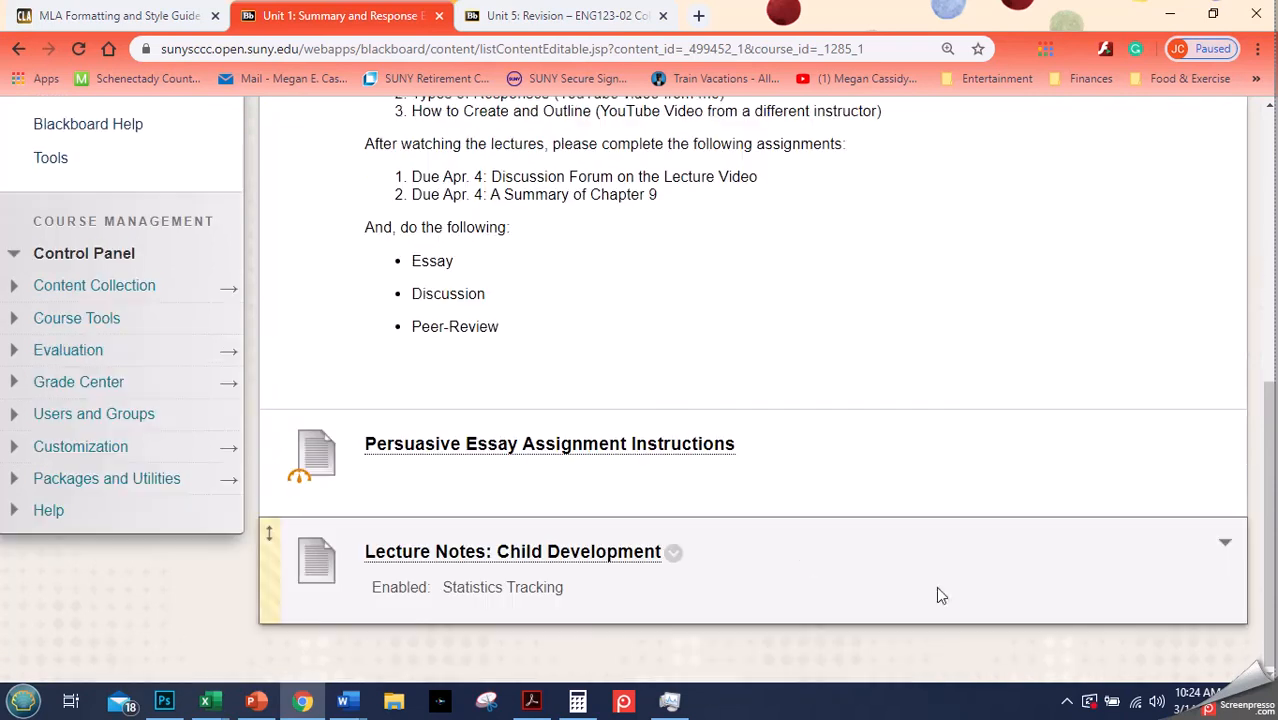
click(674, 554)
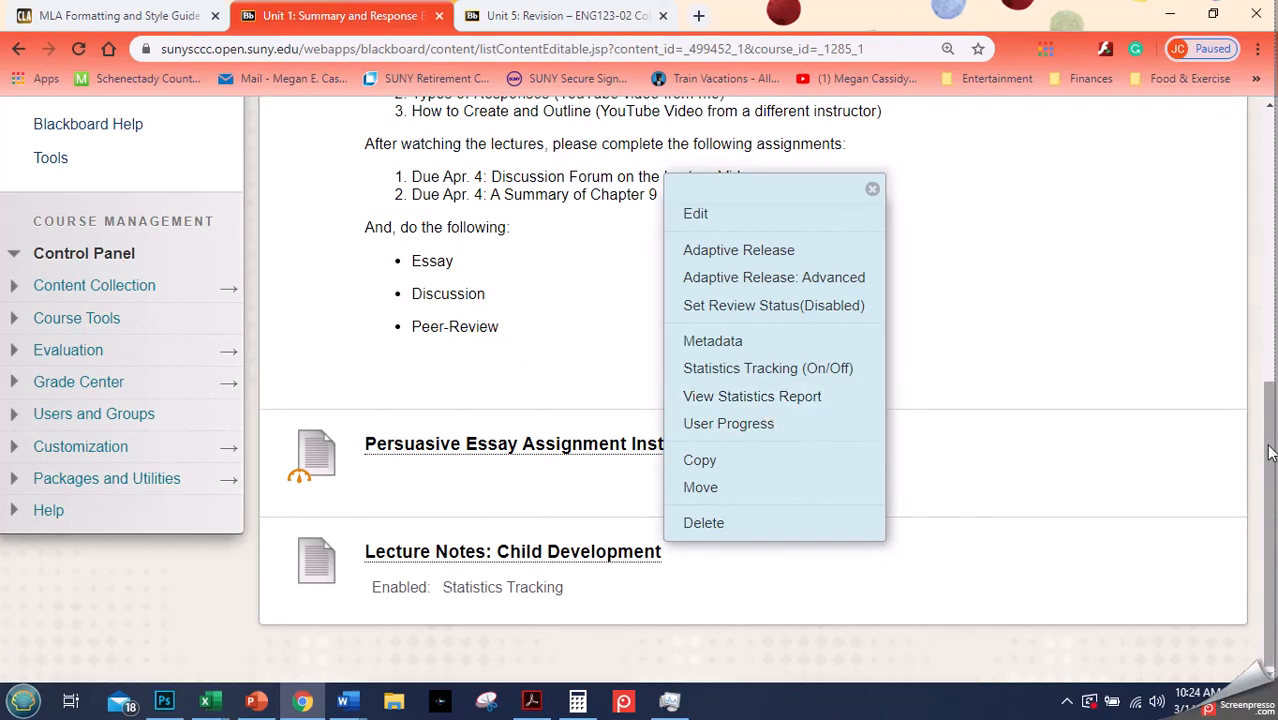
drag(1270, 452, 1248, 195)
click(1198, 338)
click(386, 283)
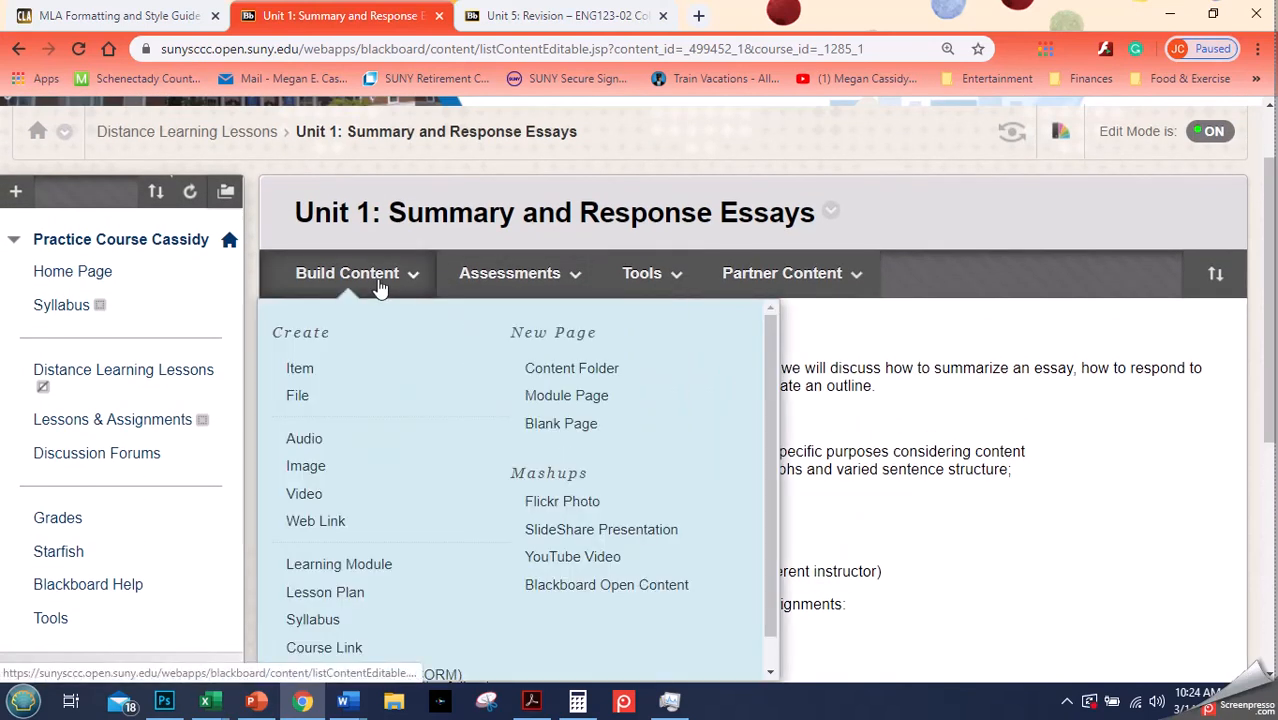
click(312, 371)
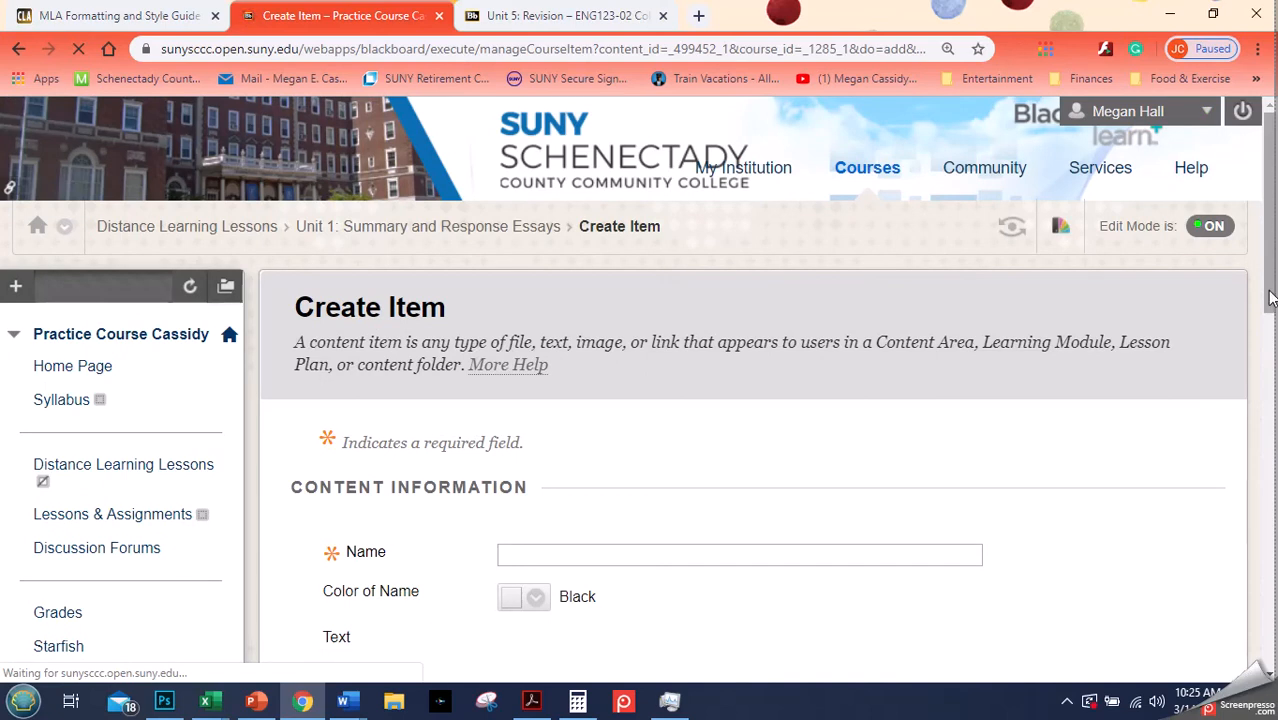
drag(1270, 297, 1228, 518)
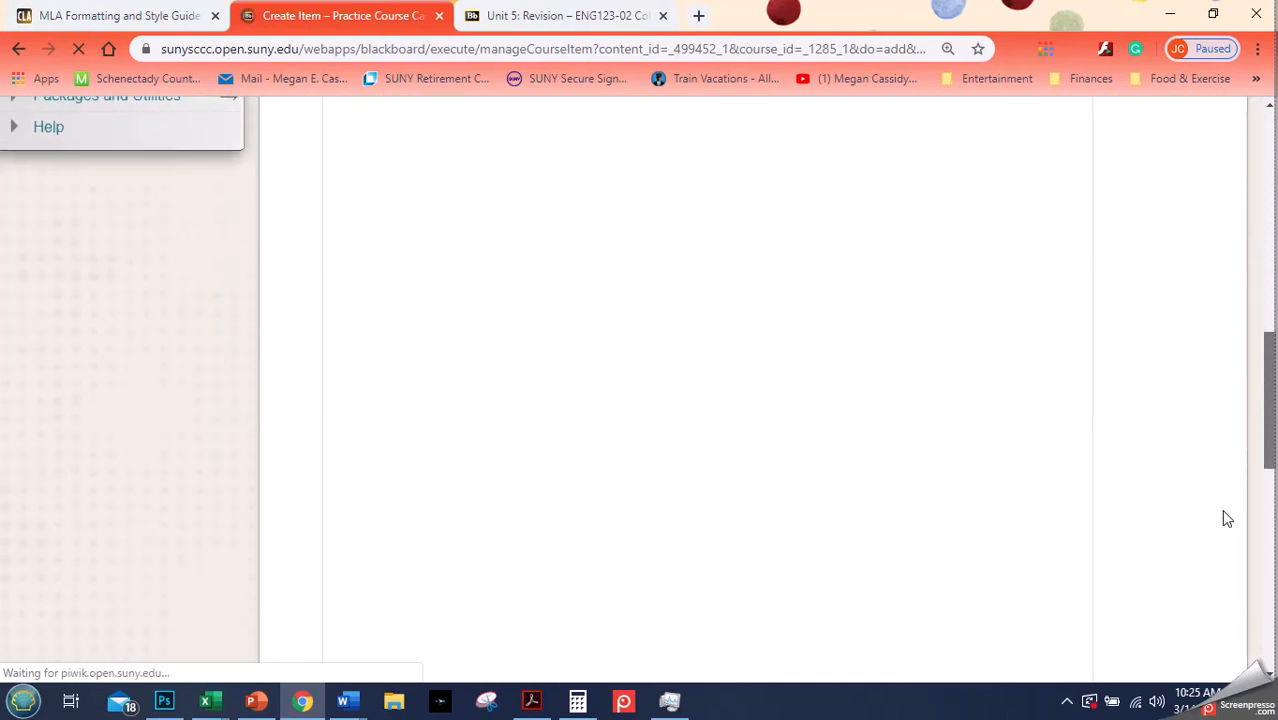
scroll(1228, 518, up, 6)
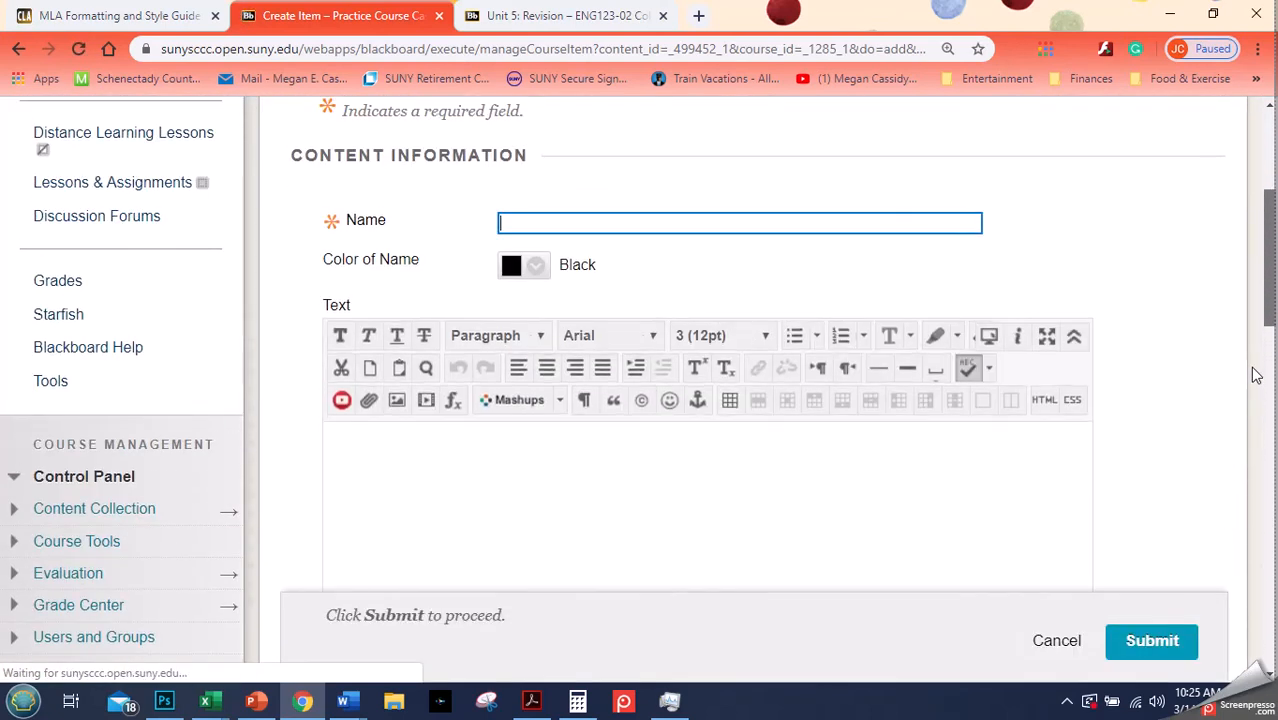
scroll(1257, 360, up, 2)
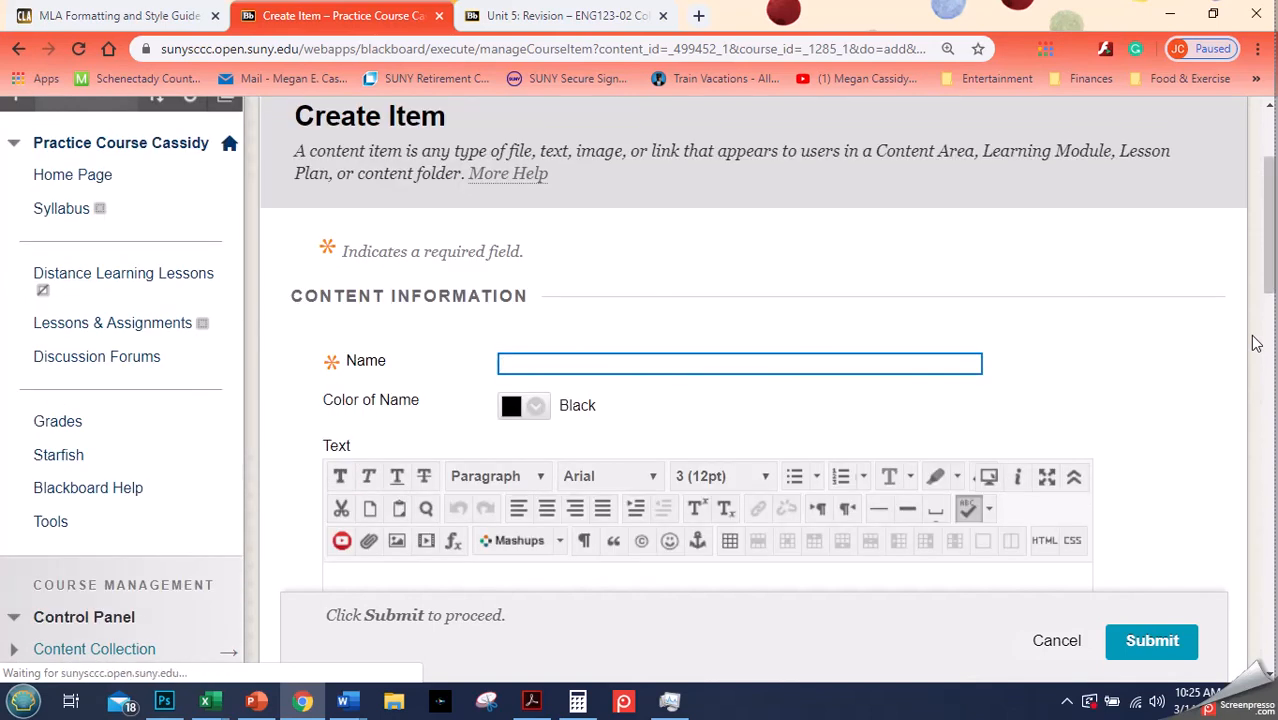
click(1062, 642)
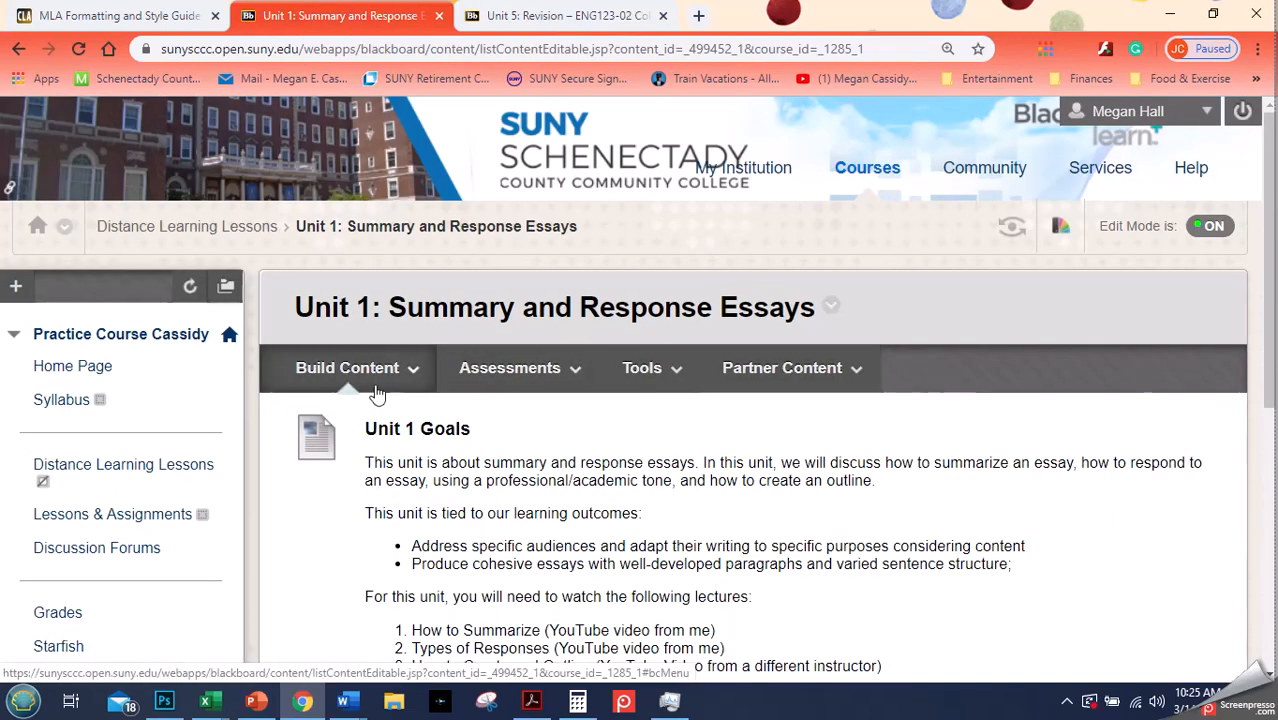
- Scroll through the Unit 1 page to review its listed items
click(377, 384)
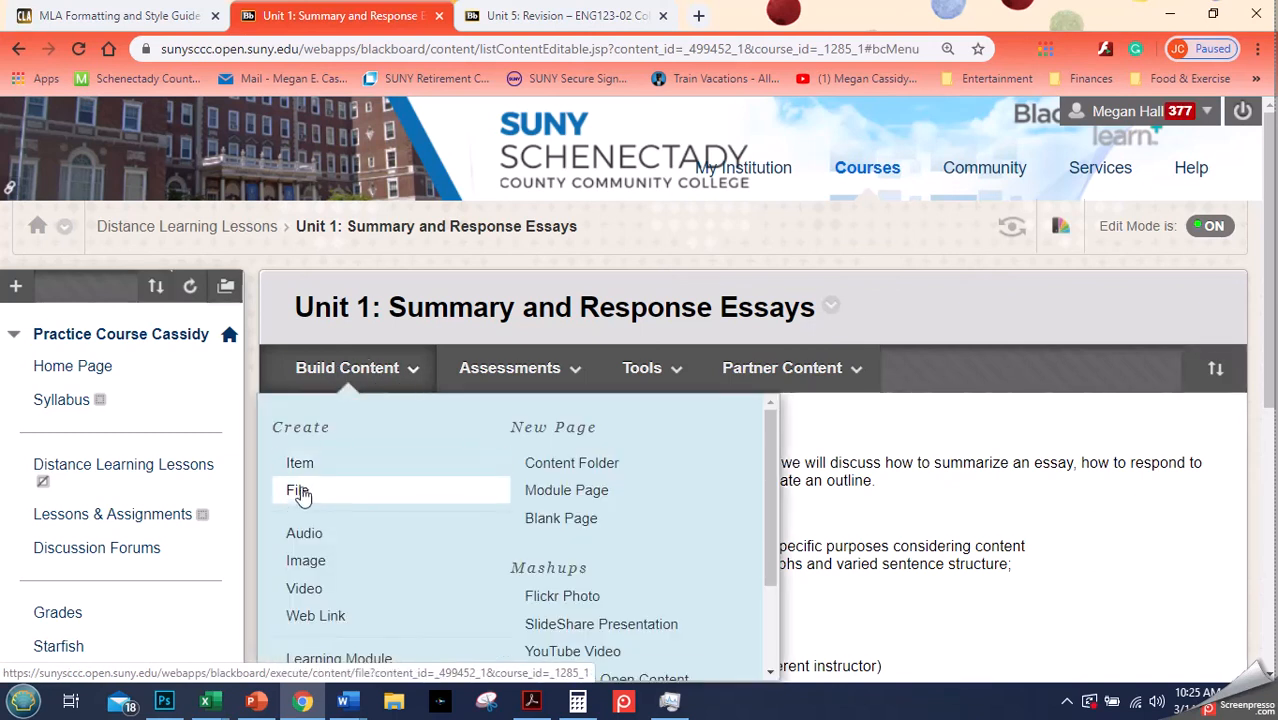
click(931, 309)
drag(1270, 236, 1268, 525)
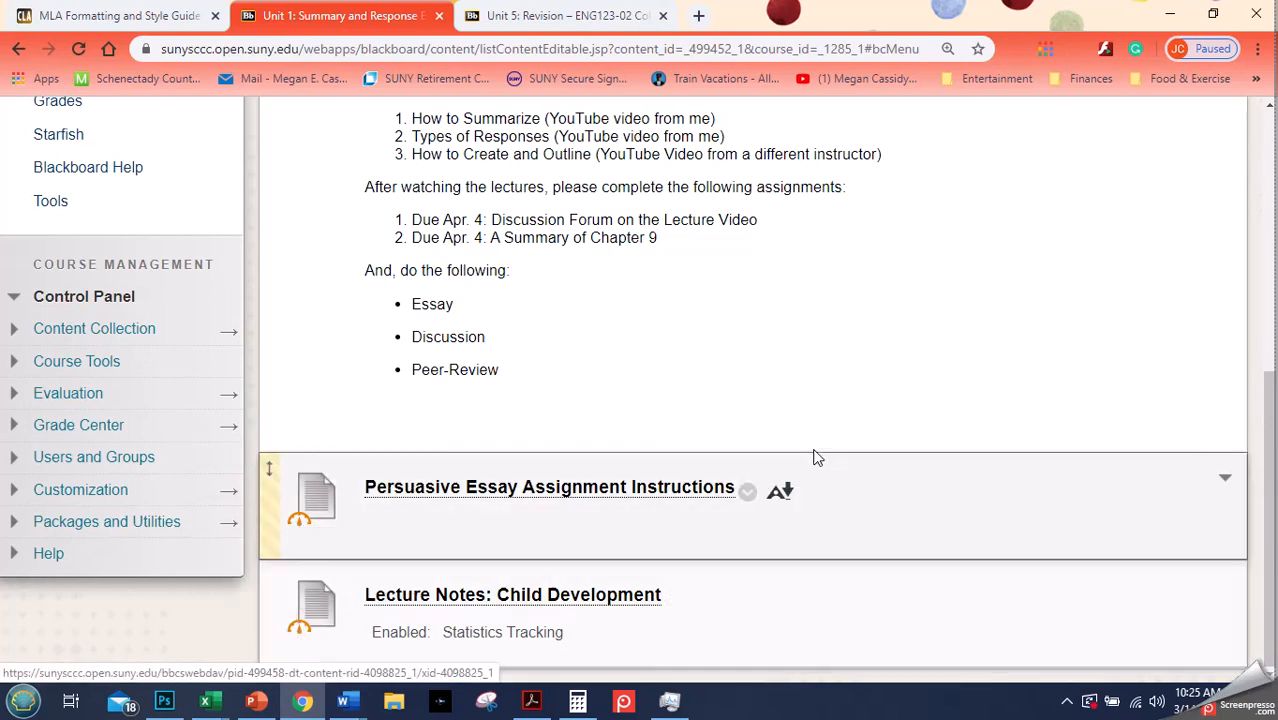
drag(1269, 411, 1271, 128)
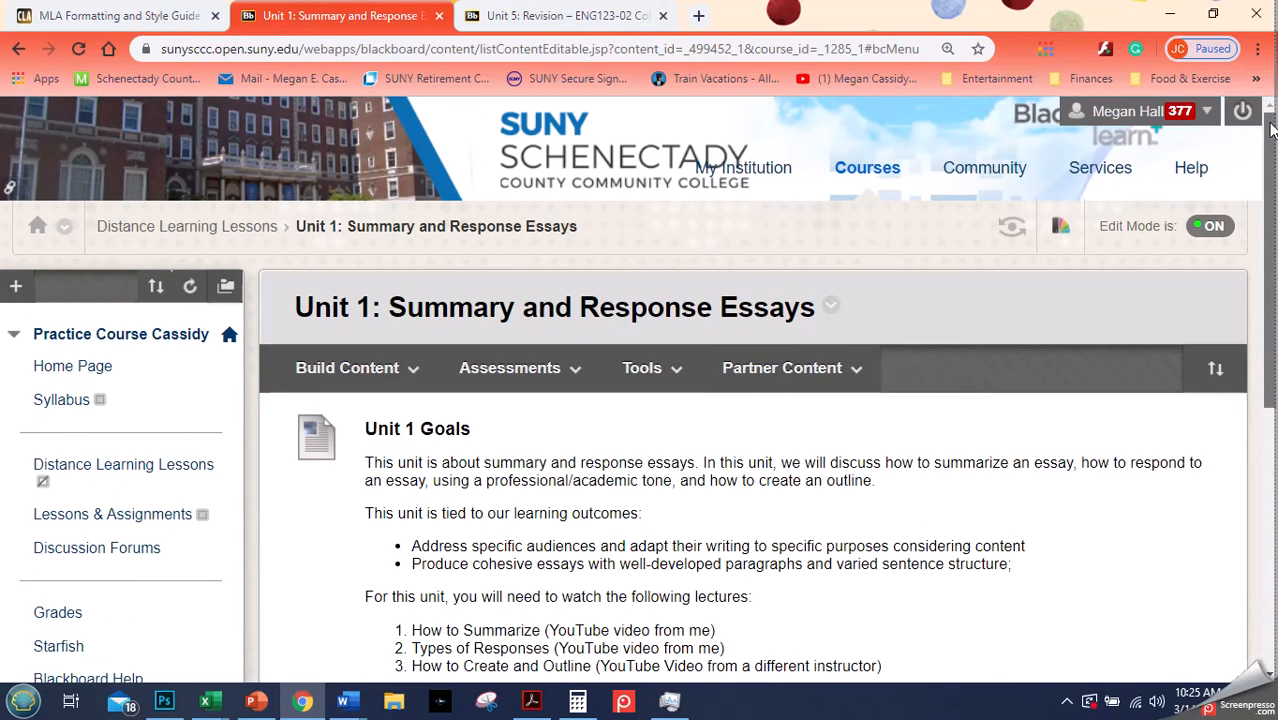